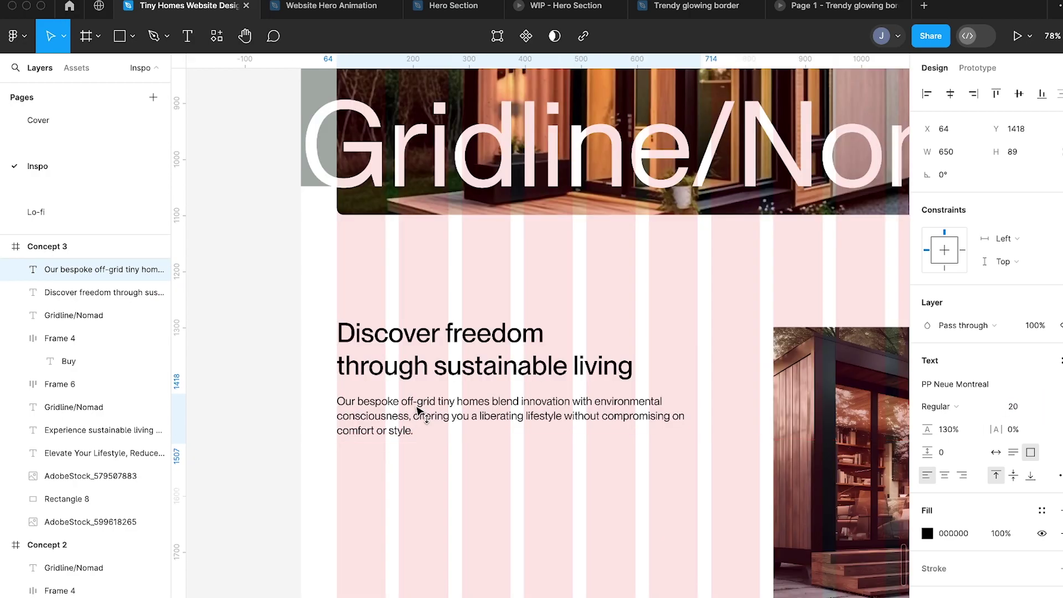
# Lower the body paragraph beneath the "Discover freedom through sustainable living" heading and narrow its text box to 572 px
pyautogui.click(503, 515)
pyautogui.hscroll(3, 417, 368)
pyautogui.hotkey('ctrl', '\\')
pyautogui.click(321, 346)
pyautogui.click(358, 317)
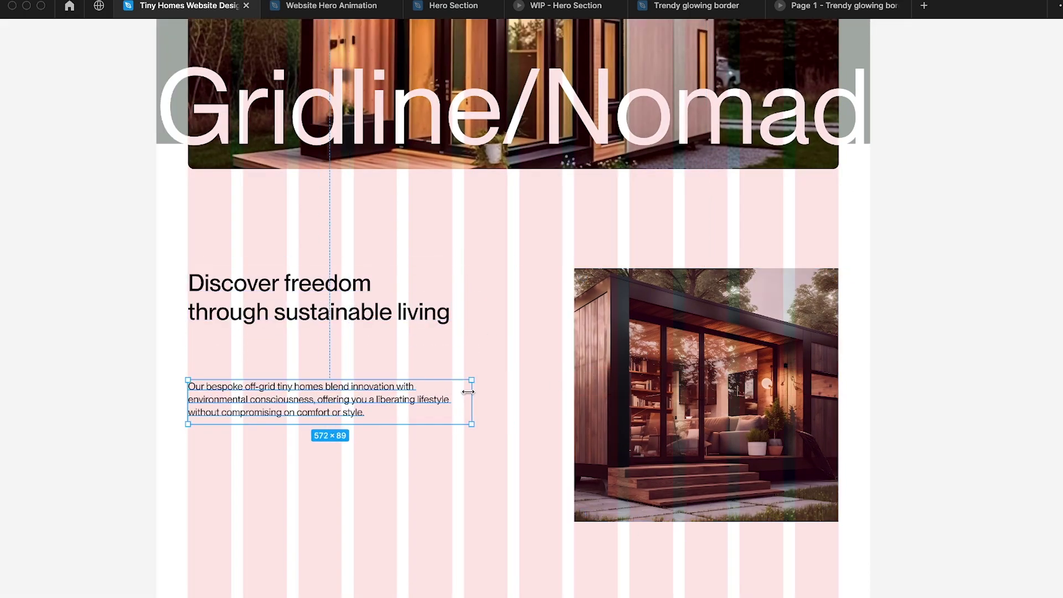
# Widen the house image beside the intro text to the next layout grid column and check it with the grid toggled
pyautogui.click(590, 366)
pyautogui.moveTo(574, 366); pyautogui.dragTo(519, 368)
pyautogui.click(408, 505)
pyautogui.hotkey('shift', 'g')
pyautogui.hotkey('shift', 'g')
pyautogui.click(481, 369)
pyautogui.hotkey('shift', 'g')
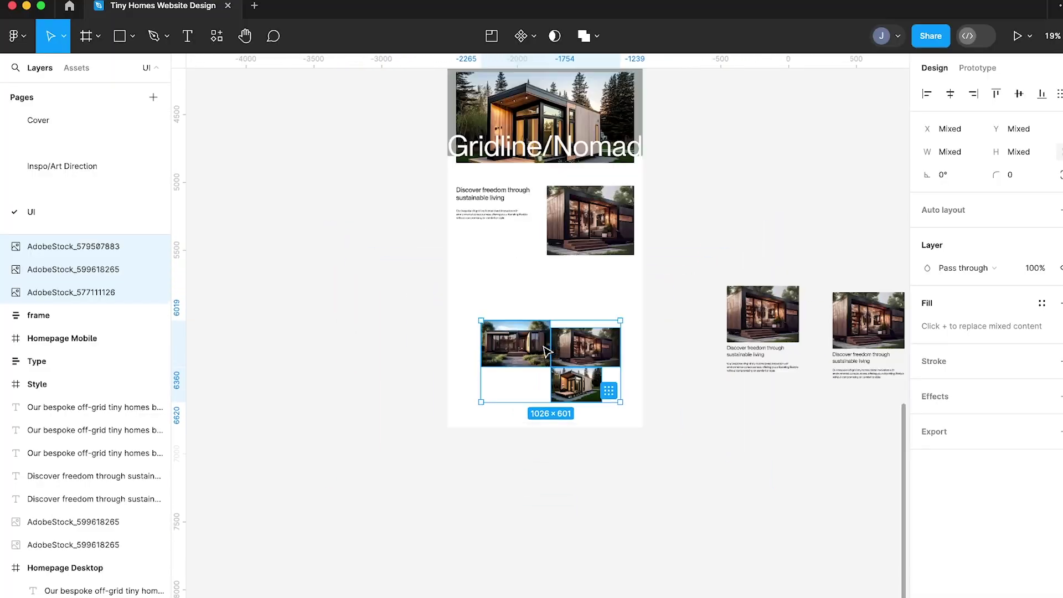
# Put the three house images into a horizontal auto layout row and place it in the empty area below the intro section
pyautogui.scroll(3, 547, 351)
pyautogui.hotkey('shift', 'a')
pyautogui.moveTo(726, 318); pyautogui.dragTo(651, 292)
# Set the second and third house images in the auto layout row to fill the container's height
pyautogui.click(559, 312)
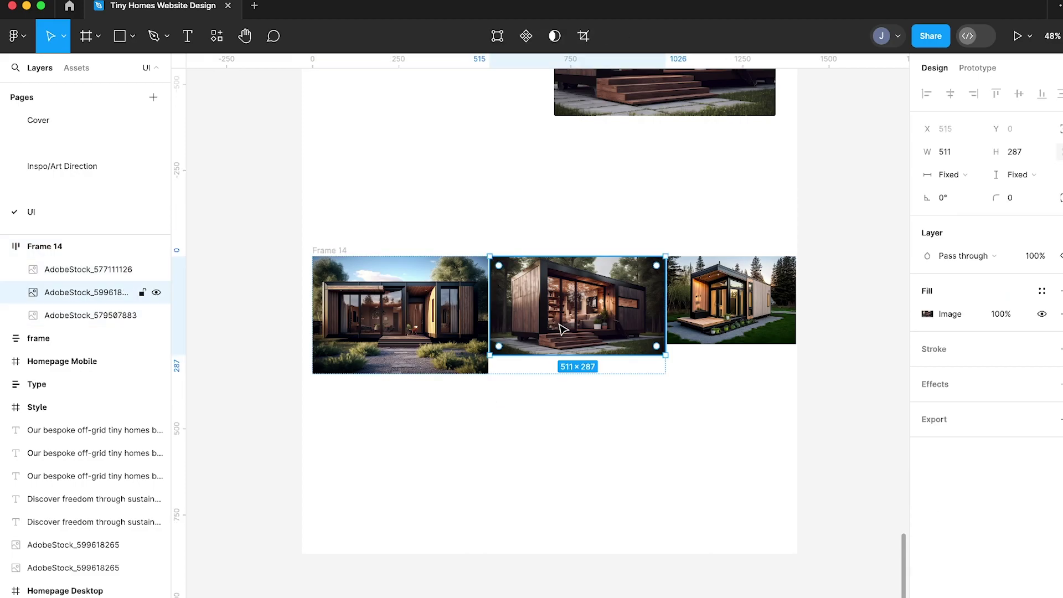
pyautogui.hotkey('shift', 'Return')
pyautogui.click(776, 263)
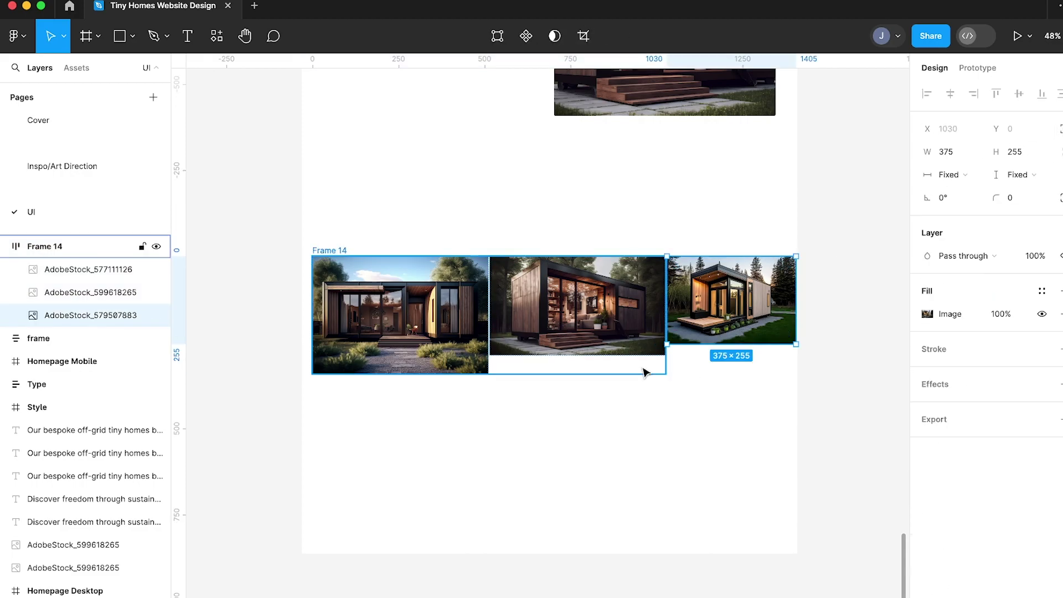
pyautogui.click(584, 371)
pyautogui.click(91, 292)
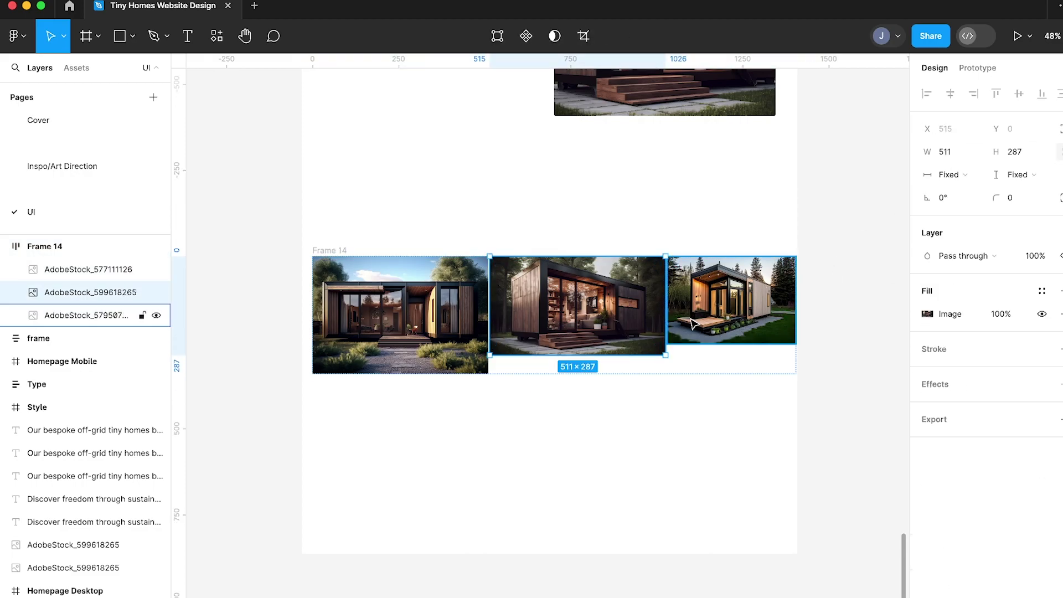
pyautogui.keyDown('shift'); pyautogui.click(92, 315); pyautogui.keyUp('shift')
pyautogui.click(1022, 175)
pyautogui.click(1018, 196)
# Set the width of all three house images to fill the container so they share the row equally
pyautogui.click(92, 270)
pyautogui.keyDown('shift'); pyautogui.click(91, 315); pyautogui.keyUp('shift')
pyautogui.click(974, 180)
pyautogui.click(966, 197)
pyautogui.click(589, 425)
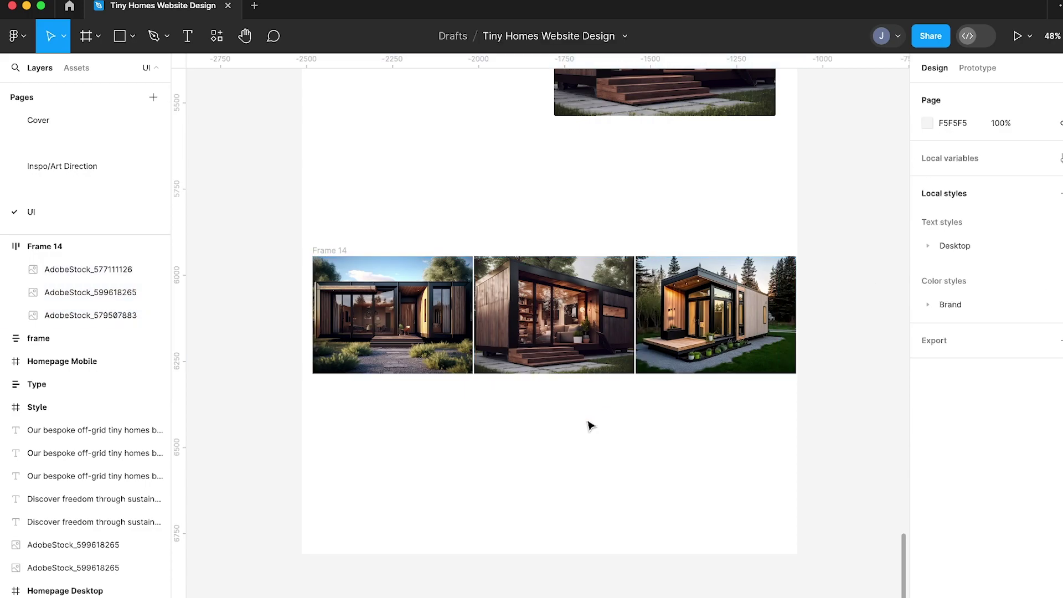
# Ungroup the auto layout row so the three house images become separate layers
pyautogui.click(402, 310)
pyautogui.click(342, 249)
pyautogui.press('shift+super+g')
pyautogui.click(518, 451)
# Scale the three house images together to about 443 × 325 each and align the row with the layout grid's outer column
pyautogui.scroll(-5, 517, 451)
pyautogui.click(539, 372)
pyautogui.keyDown('shift'); pyautogui.click(604, 372); pyautogui.keyUp('shift')
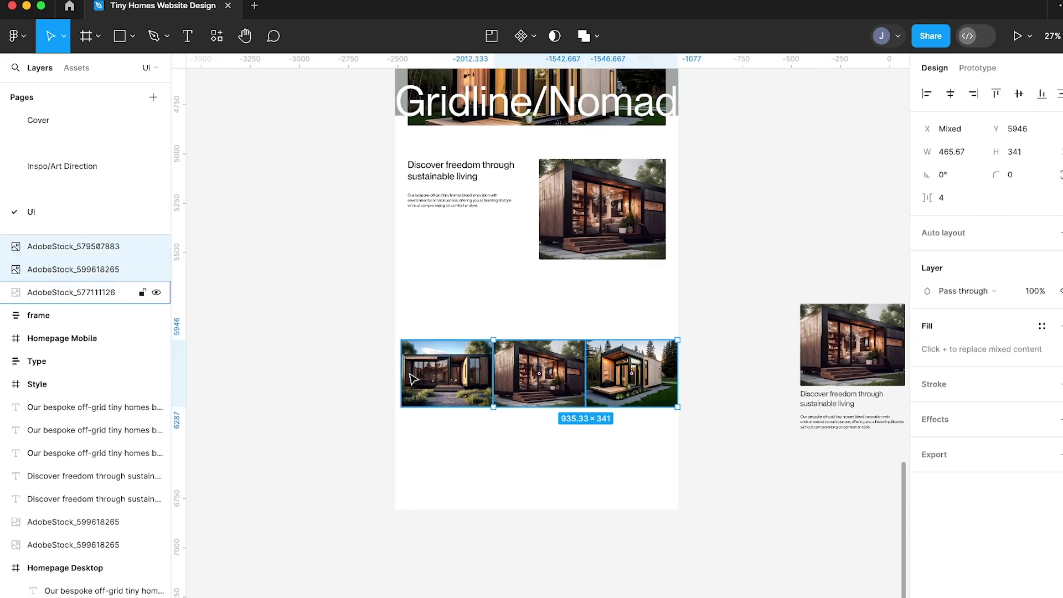
pyautogui.keyDown('shift'); pyautogui.click(478, 372); pyautogui.keyUp('shift')
pyautogui.scroll(5, 477, 372)
pyautogui.moveTo(297, 295); pyautogui.dragTo(311, 299)
pyautogui.click(404, 252)
pyautogui.scroll(-4, 403, 250)
# Move the second and third house images outside the homepage frame and cut the remaining first one
pyautogui.click(519, 298)
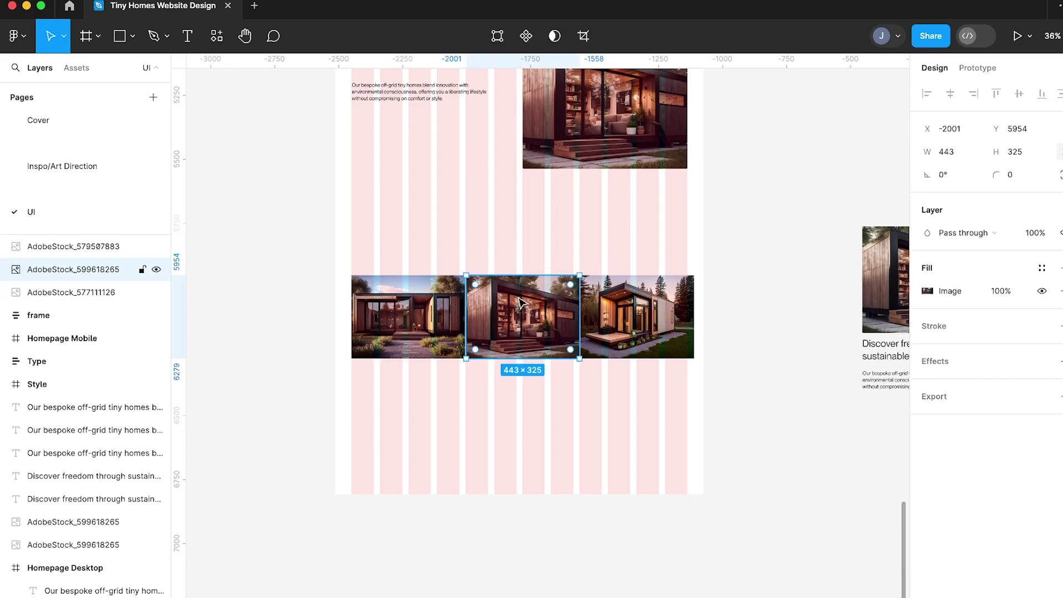
pyautogui.moveTo(519, 323); pyautogui.dragTo(778, 409)
pyautogui.click(384, 310)
pyautogui.scroll(5, 385, 309)
pyautogui.press('Delete')
pyautogui.scroll(-5, 397, 270)
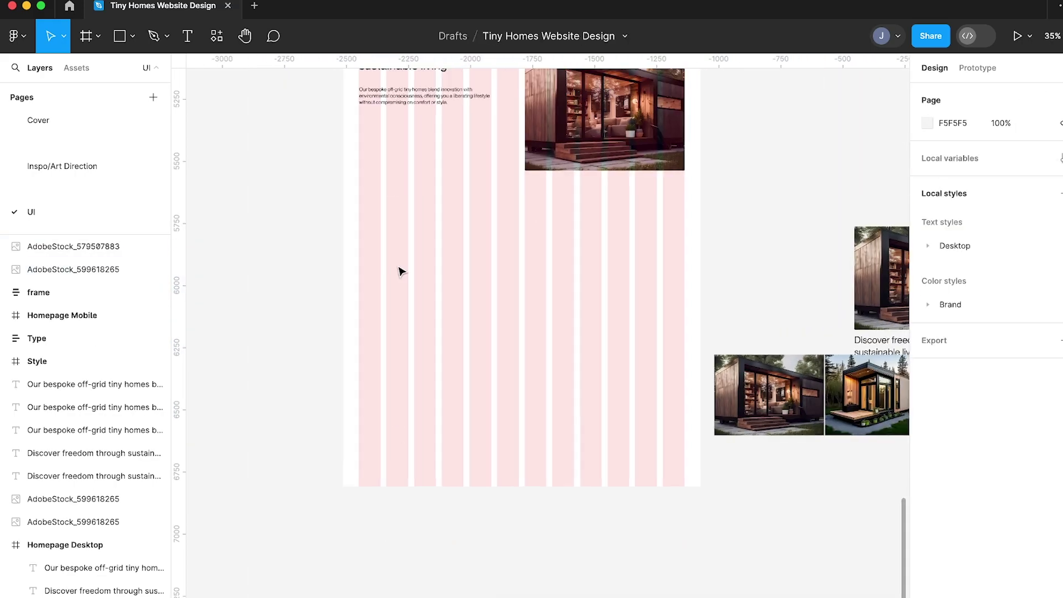
# Paste the cut house image into the Homepage Desktop frame and position it in the first columns below the intro section
pyautogui.scroll(7, 399, 265)
pyautogui.click(394, 111)
pyautogui.scroll(-8, 421, 277)
pyautogui.press('super+v')
pyautogui.scroll(7, 391, 213)
pyautogui.moveTo(400, 351); pyautogui.dragTo(403, 292)
pyautogui.scroll(-6, 404, 290)
# Place a copy of the "Discover freedom through sustainable living" heading centred between the hero and the intro section
pyautogui.click(443, 238)
pyautogui.scroll(4, 444, 239)
pyautogui.click(487, 139)
pyautogui.scroll(5, 541, 177)
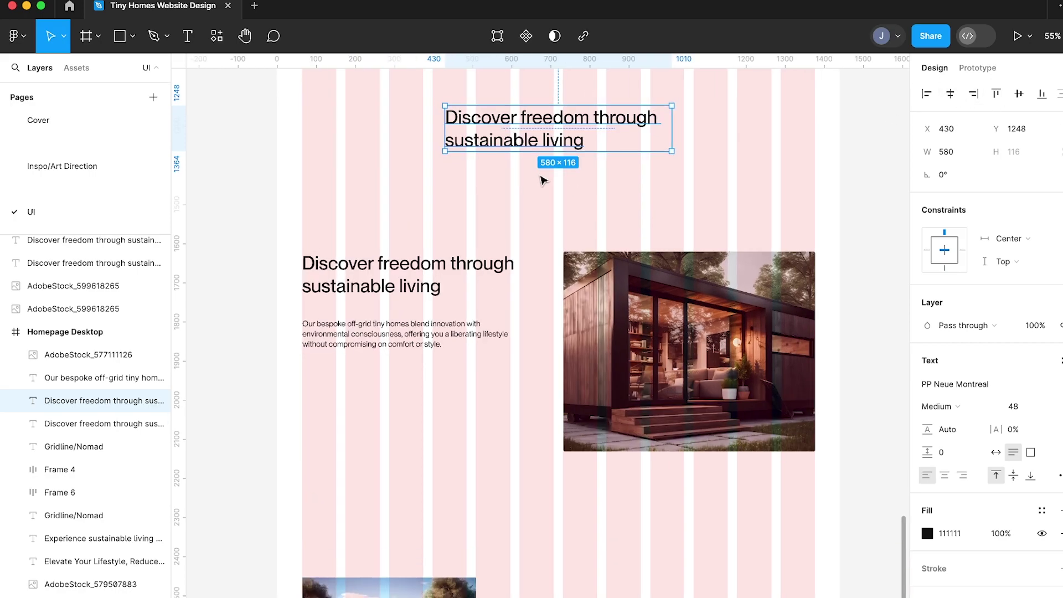
# Apply the Desktop/H2 text style to the centred heading copy
pyautogui.click(987, 508)
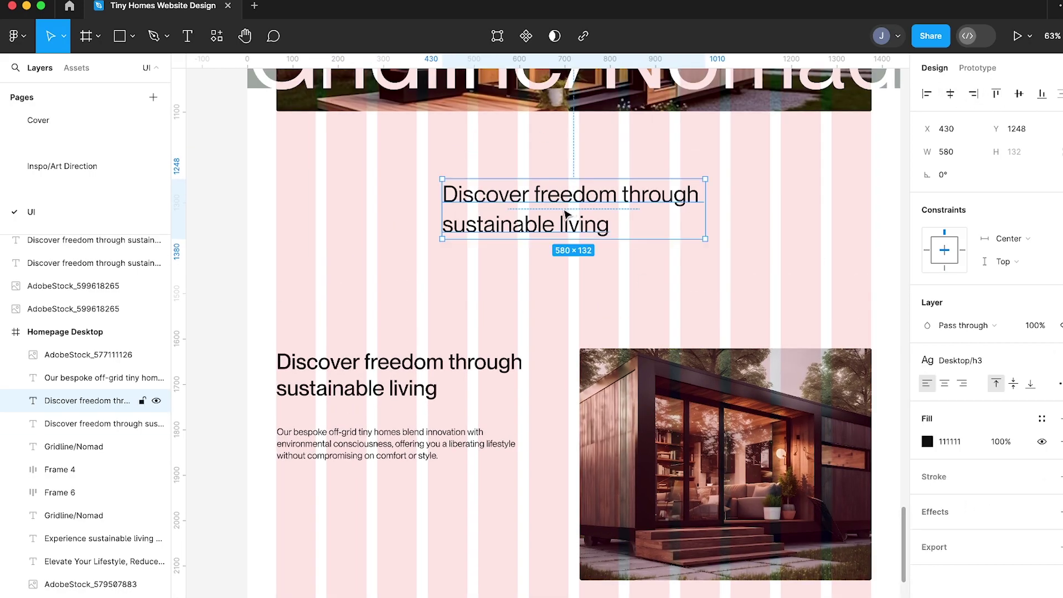
pyautogui.click(984, 361)
pyautogui.click(977, 486)
# Split the centred heading into two separate text lines and delete the stray period from the first line
pyautogui.moveTo(543, 213); pyautogui.dragTo(529, 177)
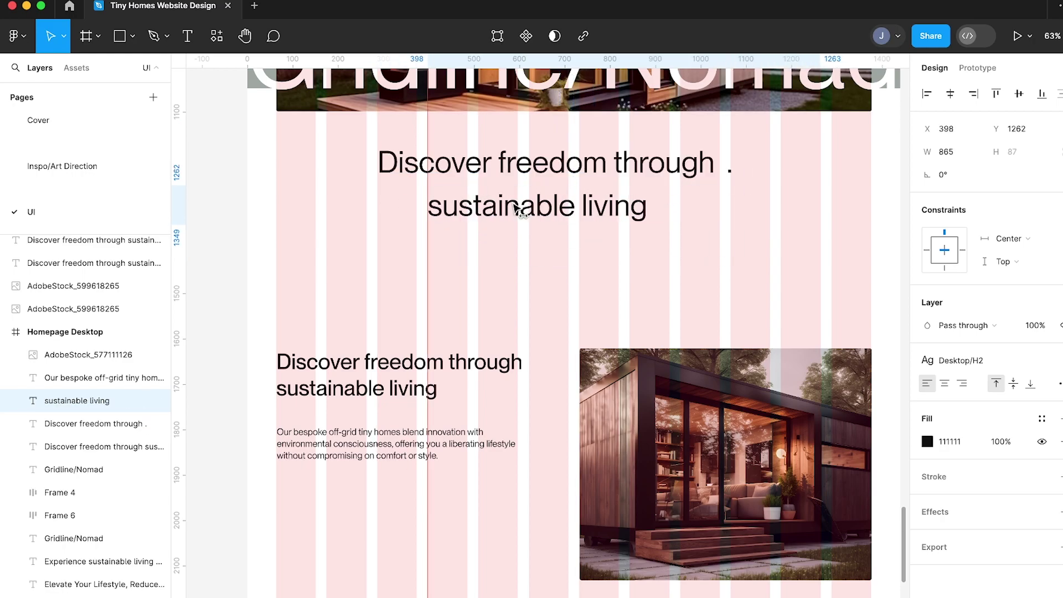
pyautogui.press('Escape')
pyautogui.doubleClick(764, 164)
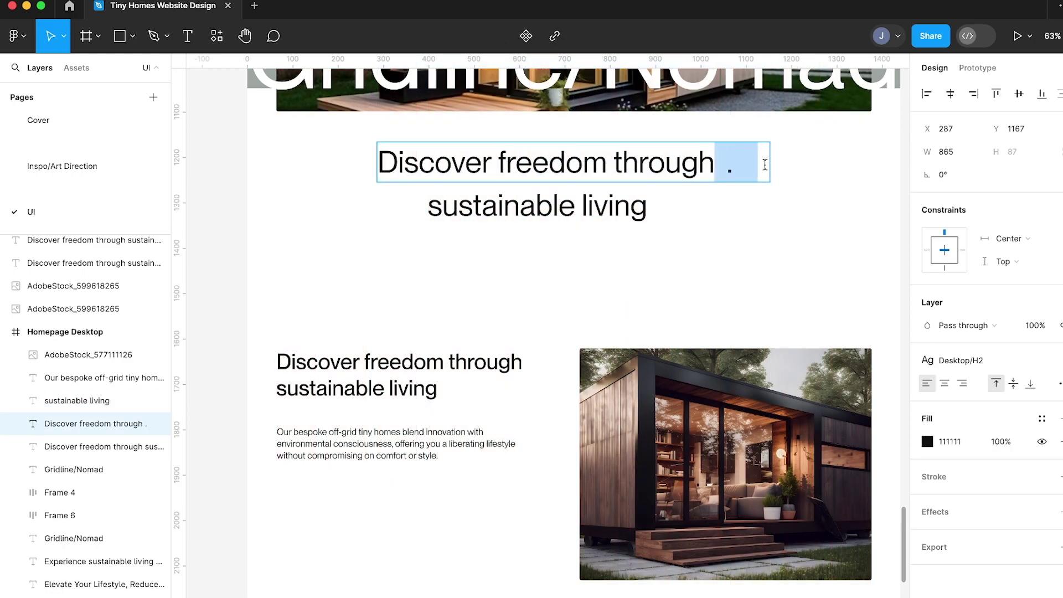
pyautogui.press('Escape')
pyautogui.click(702, 261)
pyautogui.scroll(3, 692, 266)
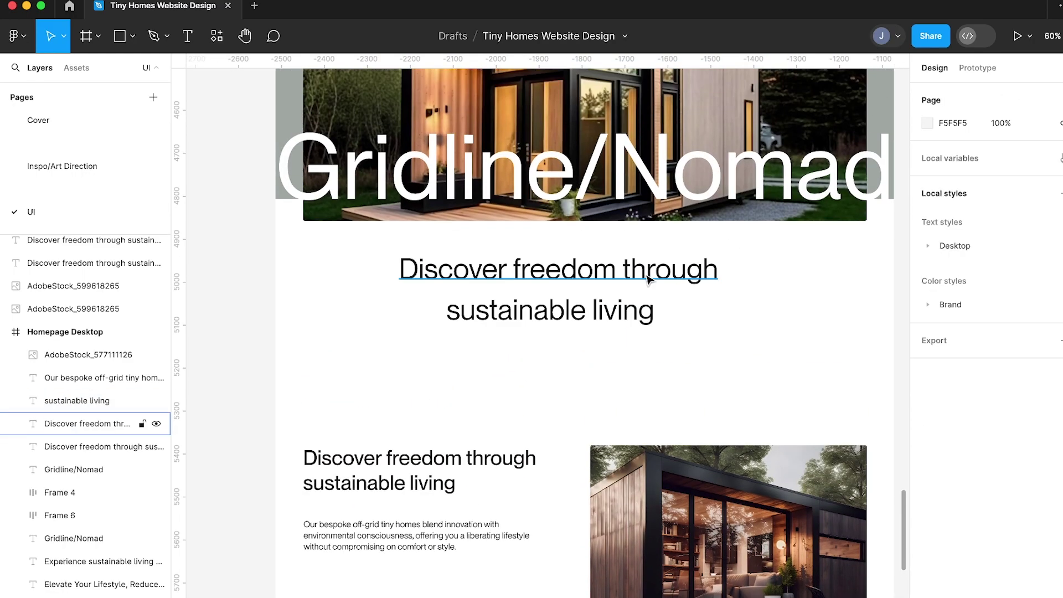
# Show the layout grid, align the heading's first line to a column and reduce the indent of the "sustainable living" line
pyautogui.hotkey('shift', 'g')
pyautogui.scroll(5, 498, 305)
pyautogui.click(515, 314)
pyautogui.moveTo(508, 314); pyautogui.dragTo(487, 315)
pyautogui.click(464, 407)
pyautogui.scroll(-5, 464, 406)
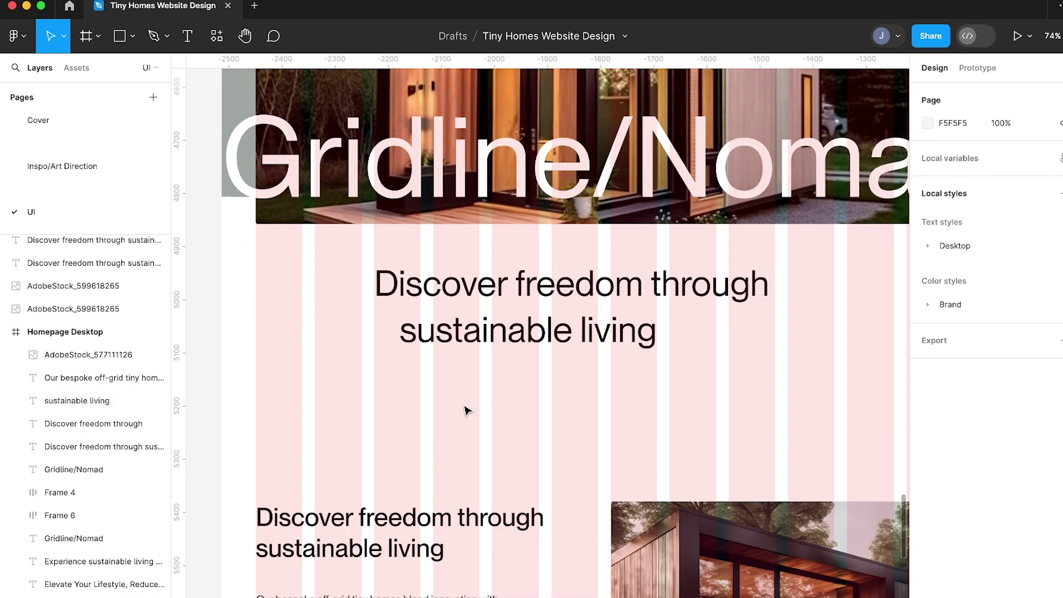
pyautogui.scroll(-5, 468, 411)
pyautogui.scroll(3, 468, 411)
pyautogui.scroll(-4, 384, 232)
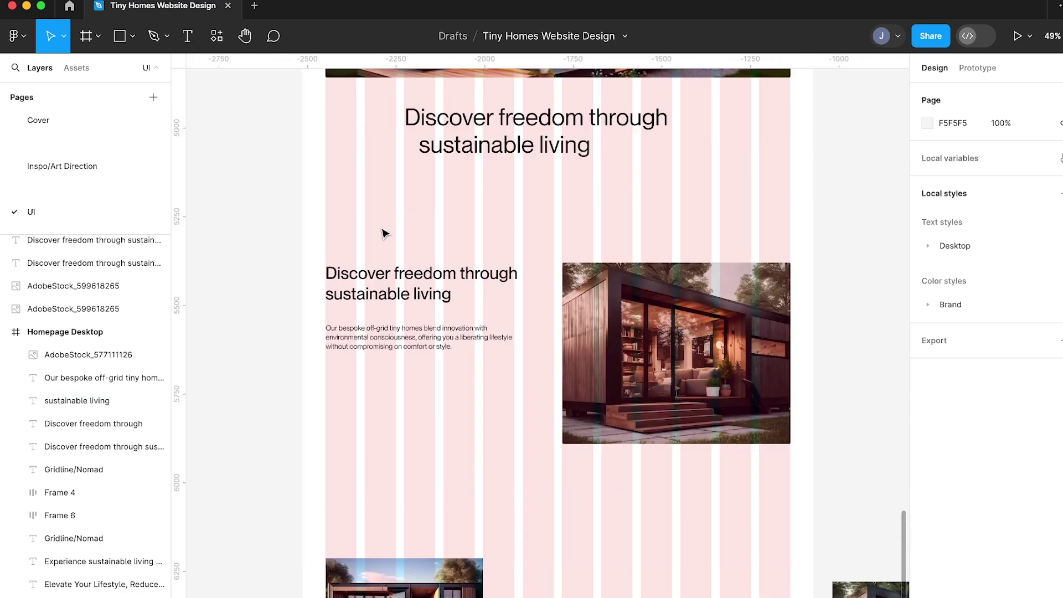
# Extend the homepage frame downward and move the small house image up to Y 2337
pyautogui.scroll(5, 384, 233)
pyautogui.click(348, 76)
pyautogui.scroll(-8, 453, 420)
pyautogui.moveTo(437, 439); pyautogui.dragTo(436, 532)
pyautogui.moveTo(405, 337); pyautogui.dragTo(405, 307)
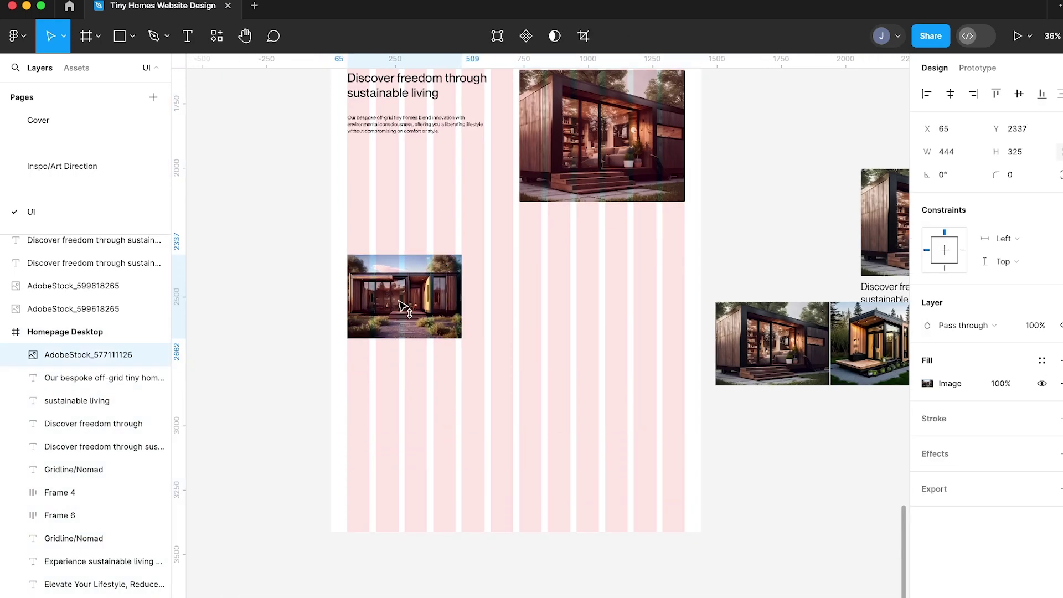
# Copy the section heading beneath the small house image, narrow its text box and change the text to "Nomad Original"
pyautogui.click(429, 82)
pyautogui.moveTo(449, 257); pyautogui.dragTo(431, 366)
pyautogui.scroll(5, 451, 360)
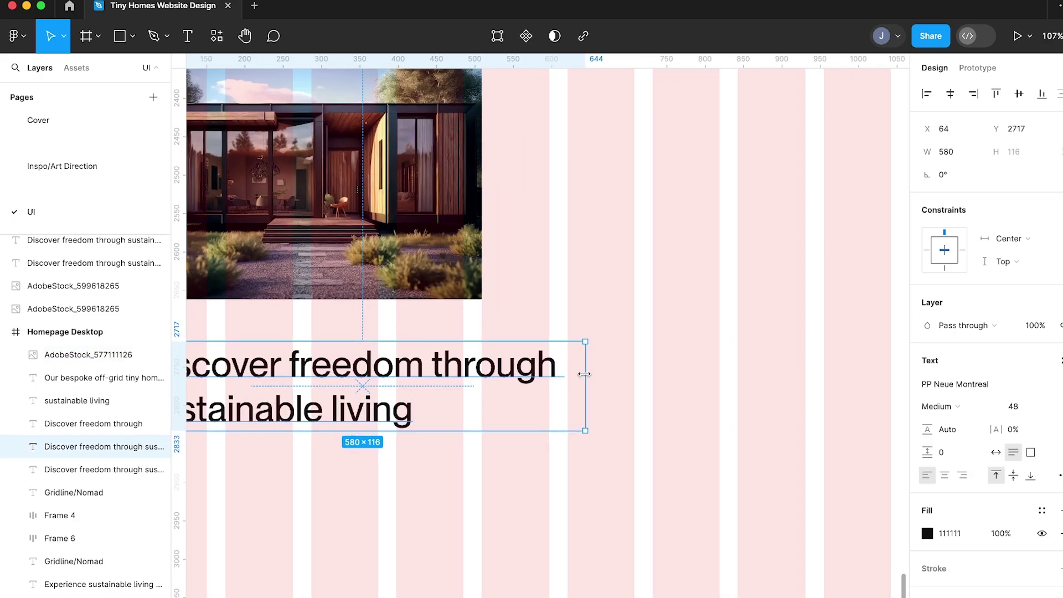
pyautogui.moveTo(586, 372); pyautogui.dragTo(464, 369)
pyautogui.hscroll(-4, 465, 369)
pyautogui.press('Return')
pyautogui.write('Nomad Original')
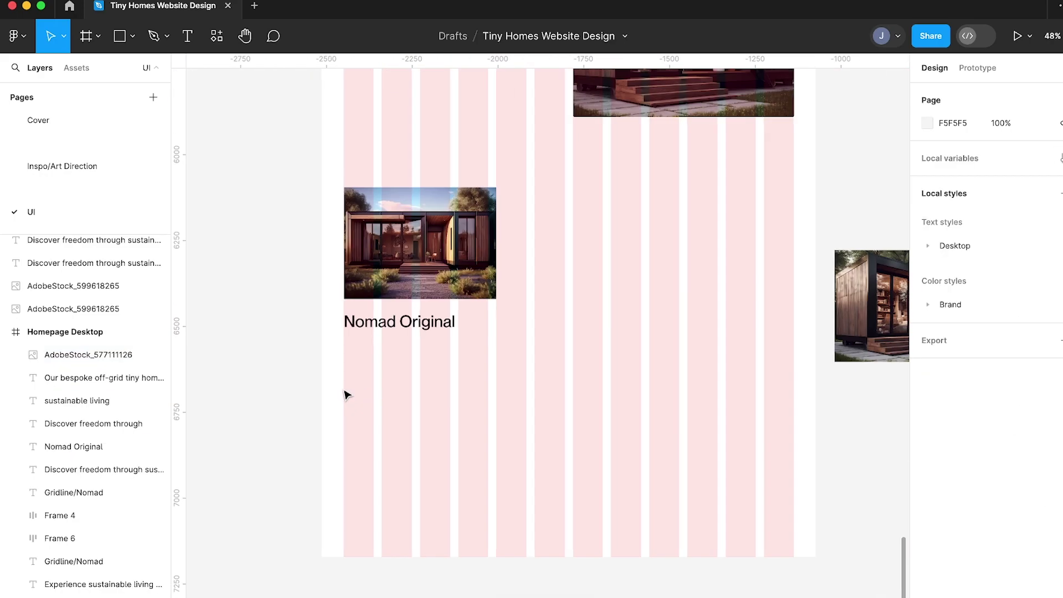
# Duplicate the Nomad Original title below itself as a "$94,000" price label with font size 20 and fill 414141
pyautogui.scroll(5, 447, 330)
pyautogui.click(447, 331)
pyautogui.keyDown('alt'); pyautogui.moveTo(447, 331); pyautogui.dragTo(450, 394); pyautogui.keyUp('alt')
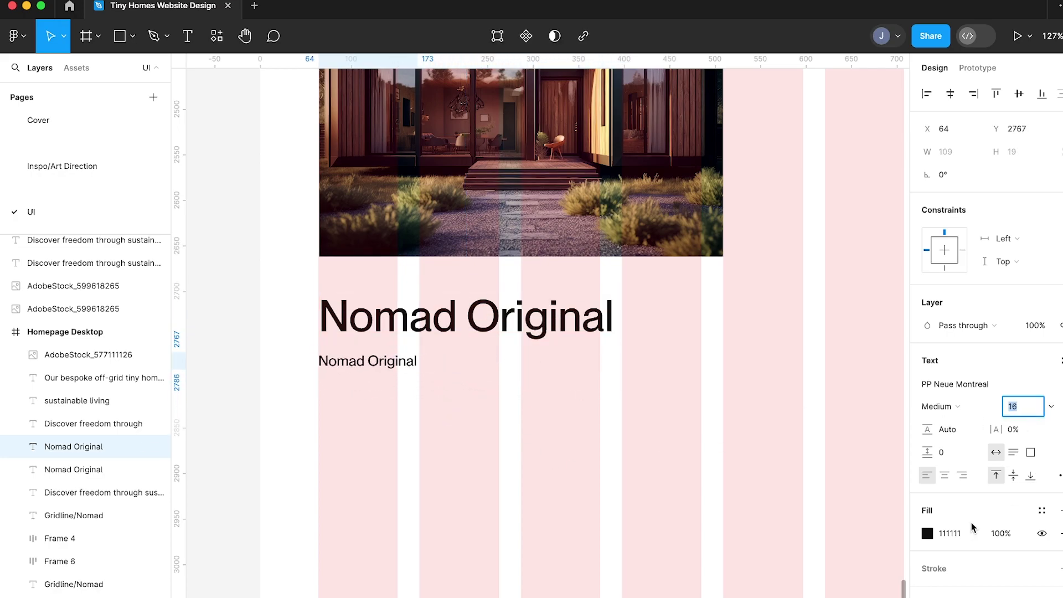
pyautogui.click(1041, 510)
pyautogui.click(900, 552)
pyautogui.click(381, 366)
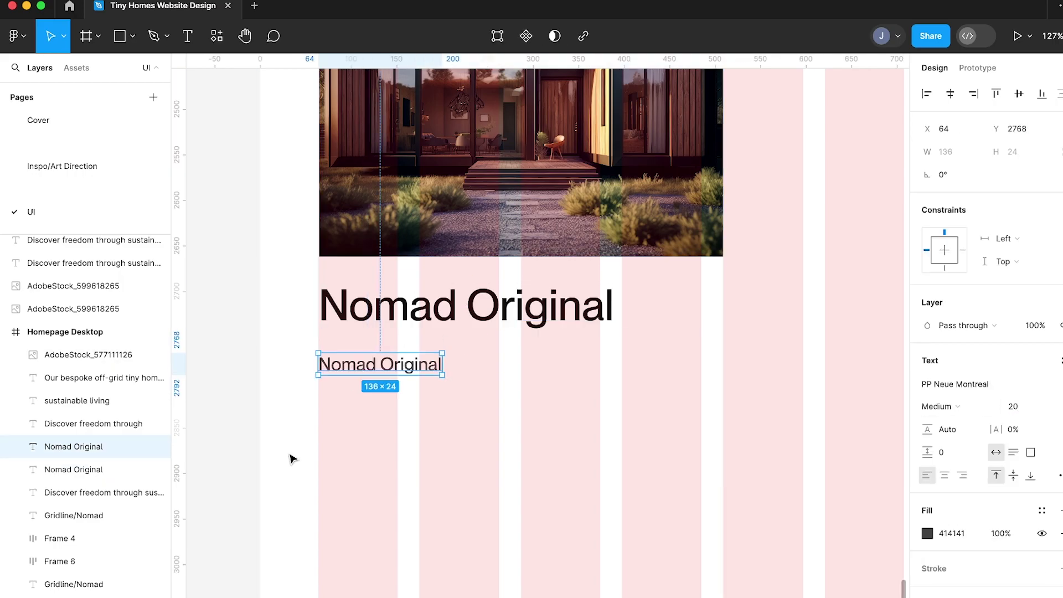
pyautogui.click(396, 418)
# Try placing a second copy of the $94,000 price label beside the original
pyautogui.moveTo(353, 359); pyautogui.dragTo(467, 358)
pyautogui.scroll(-5, 467, 359)
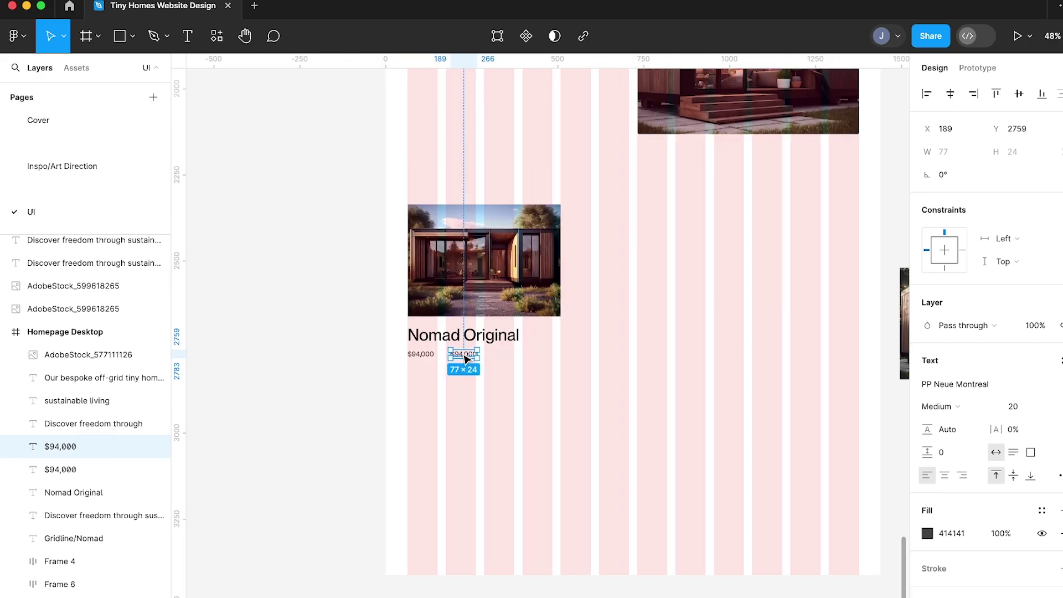
pyautogui.scroll(6, 466, 358)
# Stretch the small house image to 444 × 446 and send it behind the title and price
pyautogui.click(468, 357)
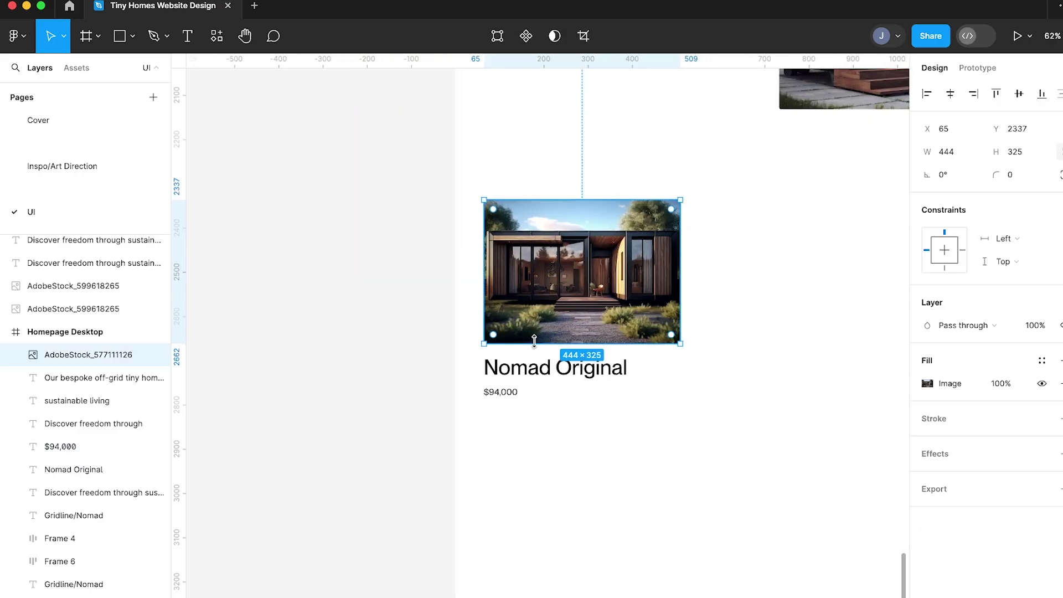
pyautogui.moveTo(536, 348); pyautogui.dragTo(526, 404)
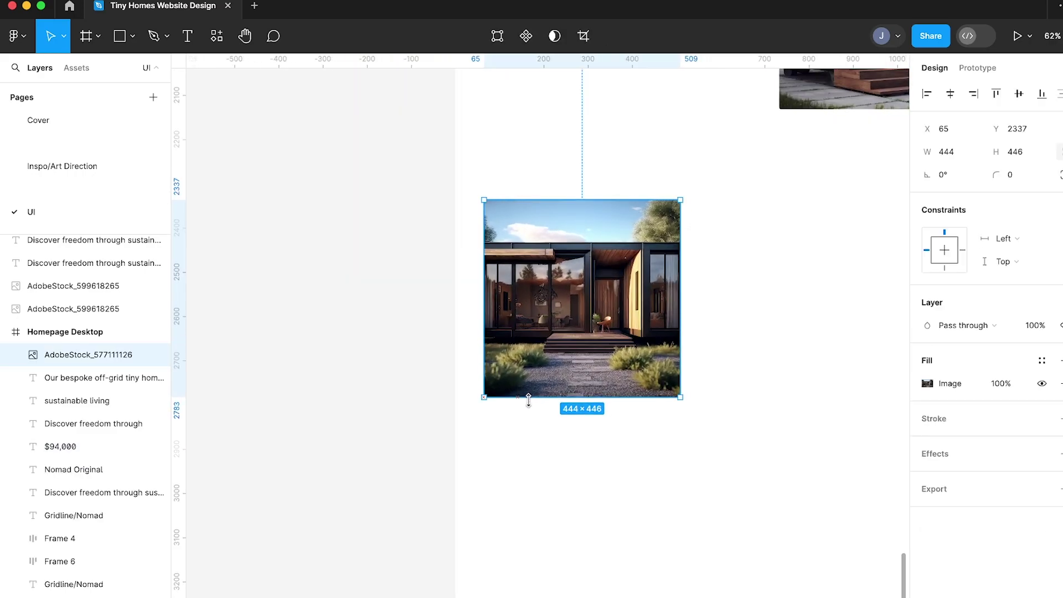
pyautogui.press('alt+super+bracketleft')
# Set the Nomad Original title's fill to FFFFFF and inset the title and price from the image's edges
pyautogui.scroll(5, 528, 399)
pyautogui.click(536, 357)
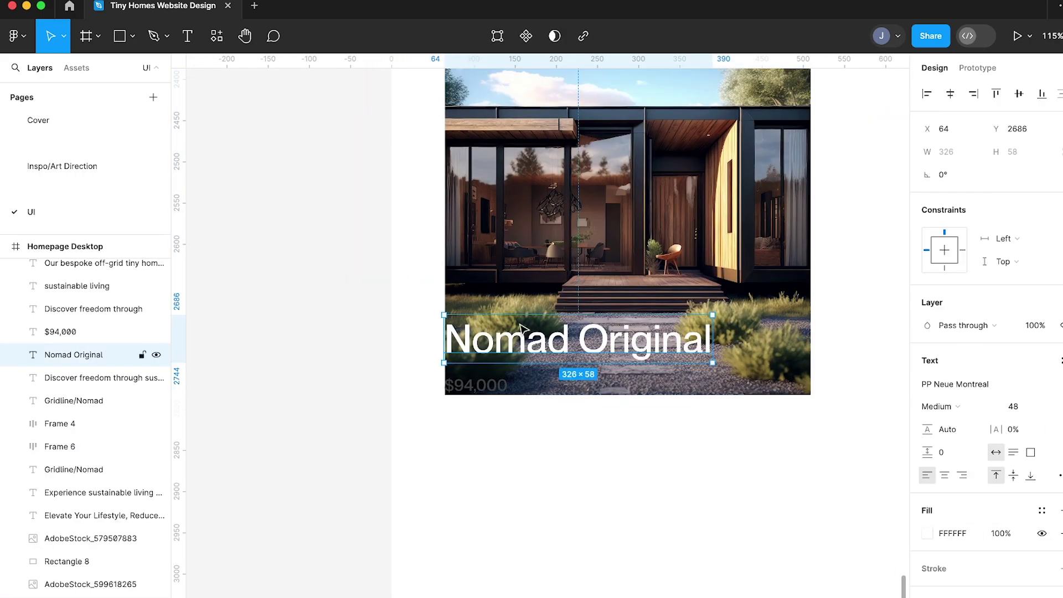
pyautogui.scroll(3, 552, 313)
pyautogui.click(451, 460)
# Align the left edges of the title and price, and set the price's fill to E8E8E8
pyautogui.keyDown('shift'); pyautogui.click(487, 371); pyautogui.keyUp('shift')
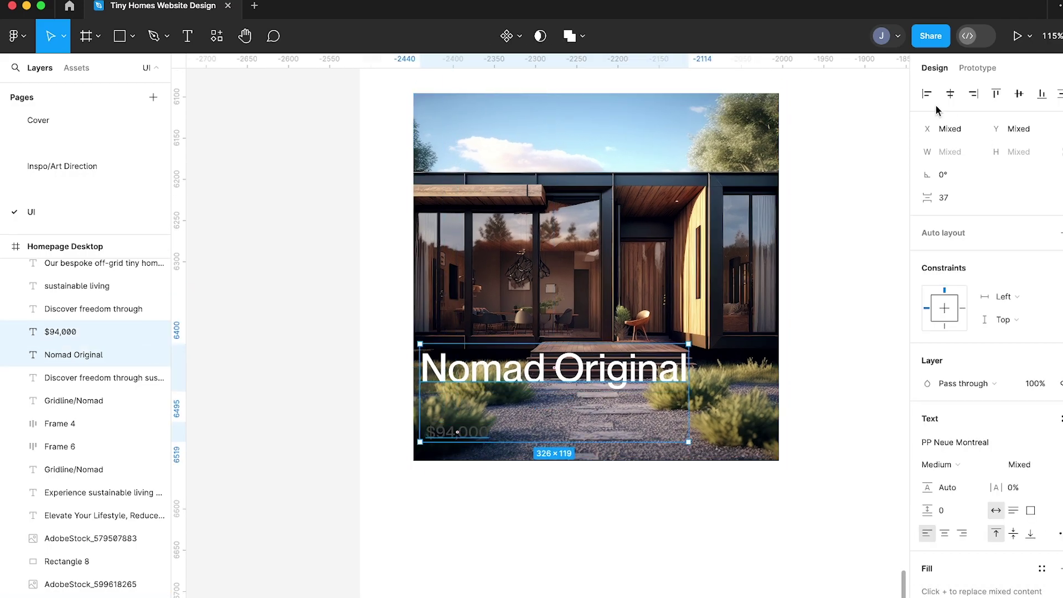
pyautogui.click(926, 95)
pyautogui.click(462, 440)
pyautogui.press('Up')
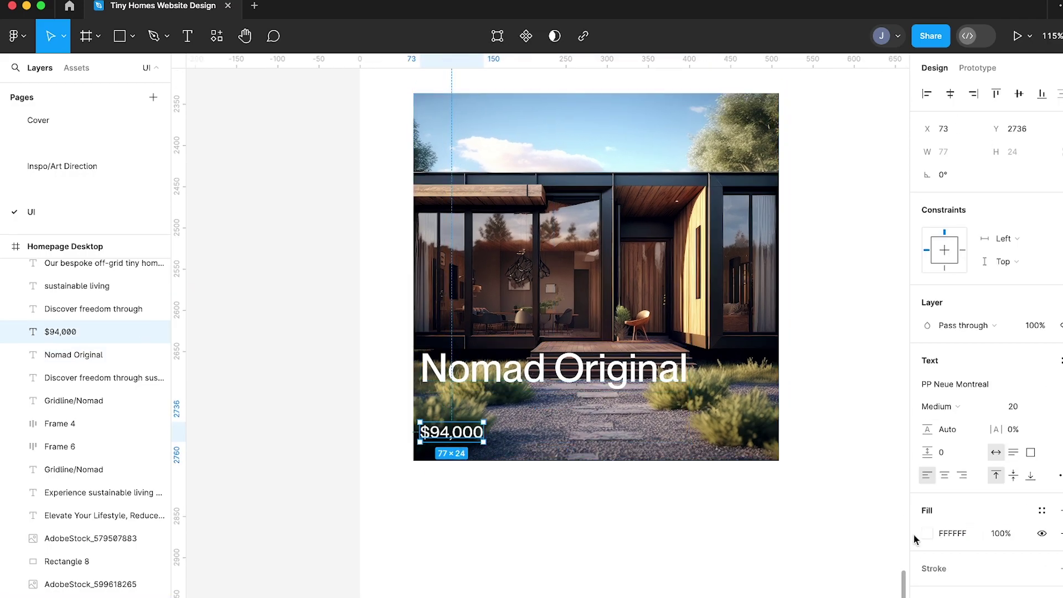
pyautogui.click(926, 534)
pyautogui.click(664, 326)
# Move the Nomad Original title down so it sits just above the price near the image's lower edge
pyautogui.moveTo(458, 426); pyautogui.dragTo(459, 180)
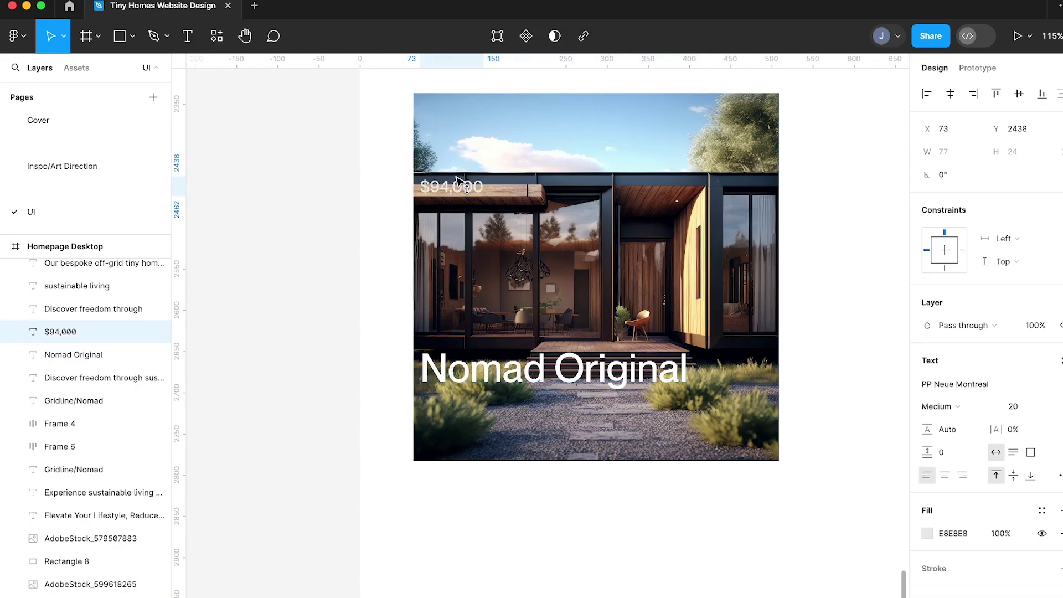
pyautogui.moveTo(481, 372); pyautogui.dragTo(481, 383)
pyautogui.keyDown('shift'); pyautogui.click(452, 432); pyautogui.keyUp('shift')
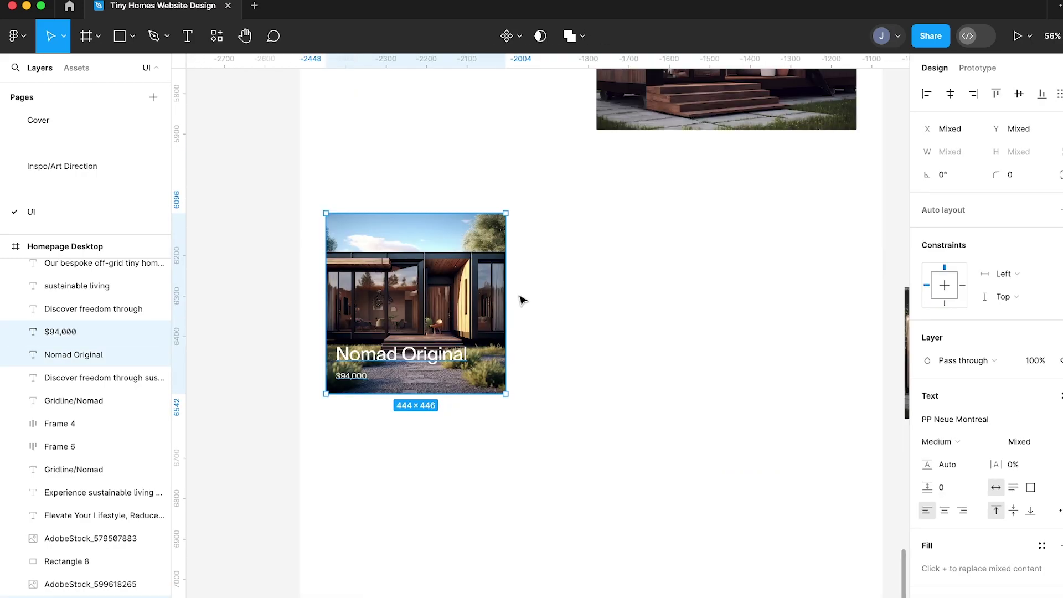
# Duplicate the Nomad Original card twice across the layout grid to form a row of three cards
pyautogui.moveTo(490, 258); pyautogui.dragTo(675, 243)
pyautogui.hotkey('shift', 'g')
pyautogui.scroll(3, 674, 241)
pyautogui.hotkey('shift', 'g')
pyautogui.moveTo(576, 252); pyautogui.dragTo(772, 282)
# Set the paragraph under the Plan heading to font size 16 and a lighter font weight
pyautogui.hscroll(3, 576, 285)
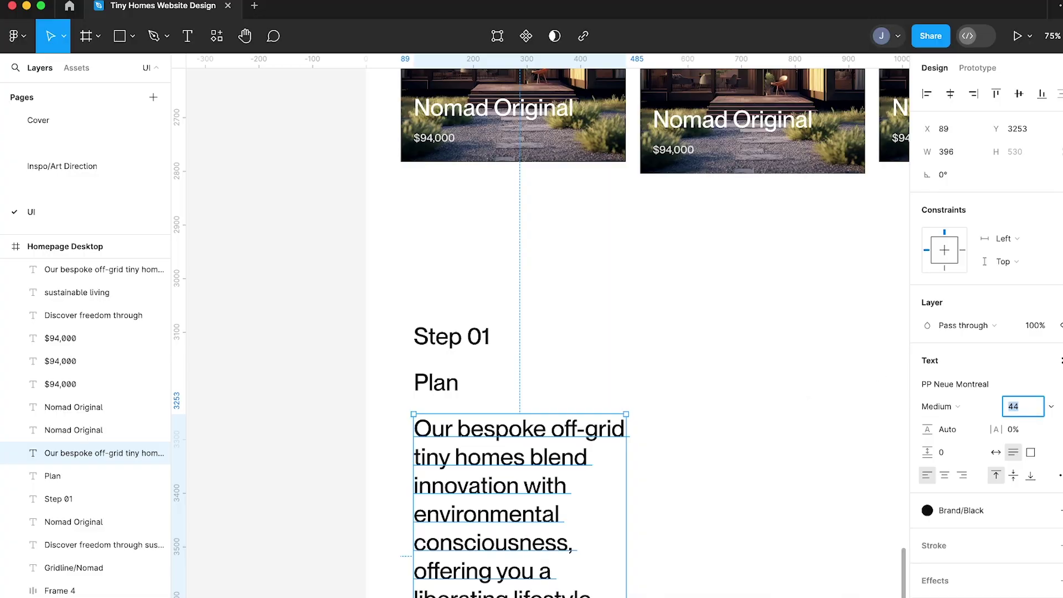
pyautogui.write('16')
pyautogui.press('Return')
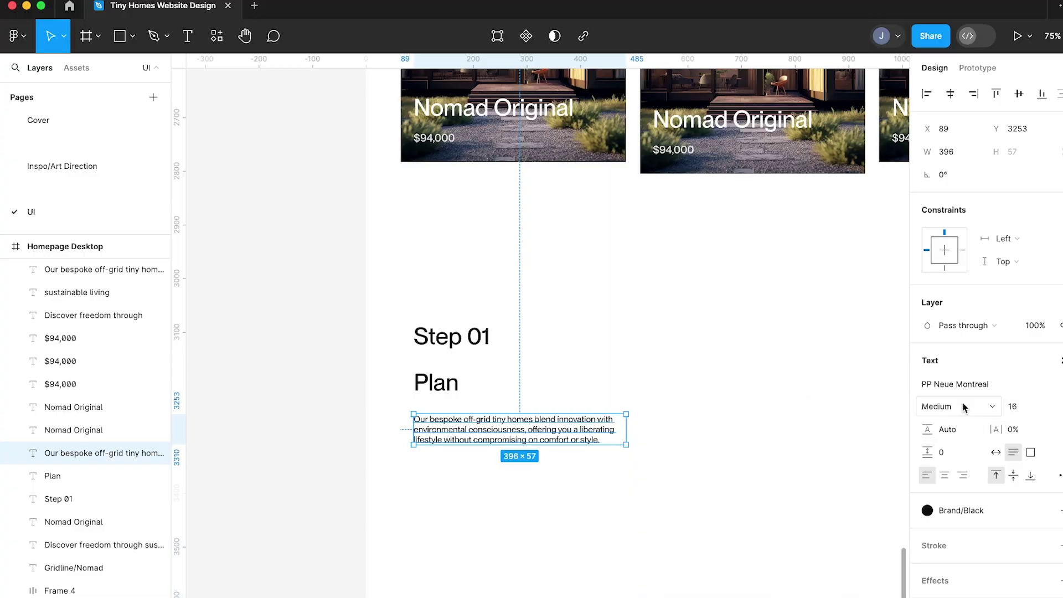
pyautogui.click(936, 405)
pyautogui.click(944, 370)
# Retype the step label above Plan as "STEP 01" and set its font size to 32
pyautogui.scroll(3, 461, 423)
pyautogui.click(452, 268)
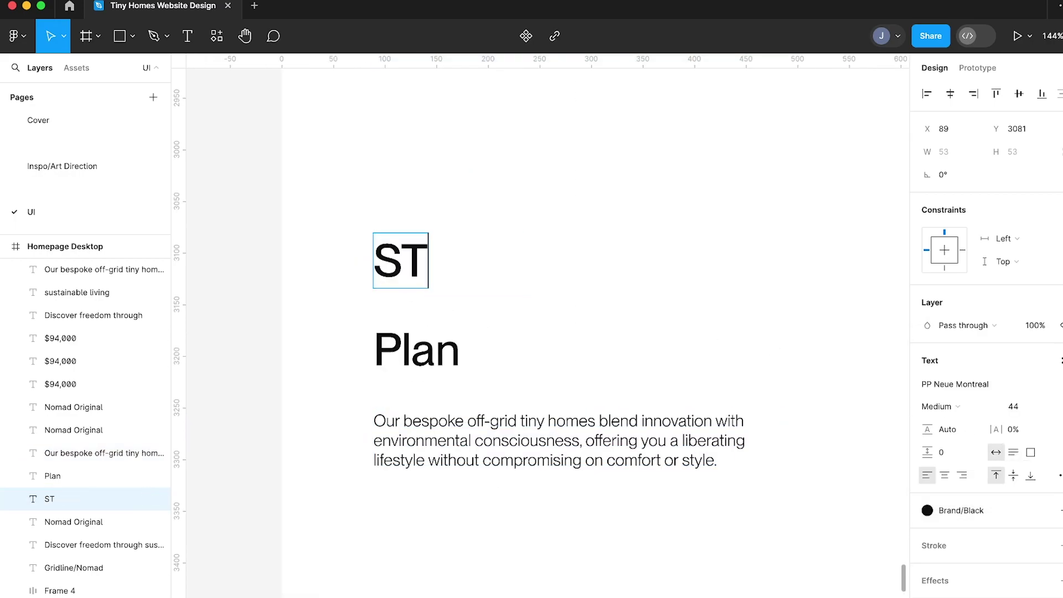
pyautogui.click(432, 357)
pyautogui.click(468, 263)
pyautogui.click(1014, 406)
pyautogui.write('32')
pyautogui.click(486, 396)
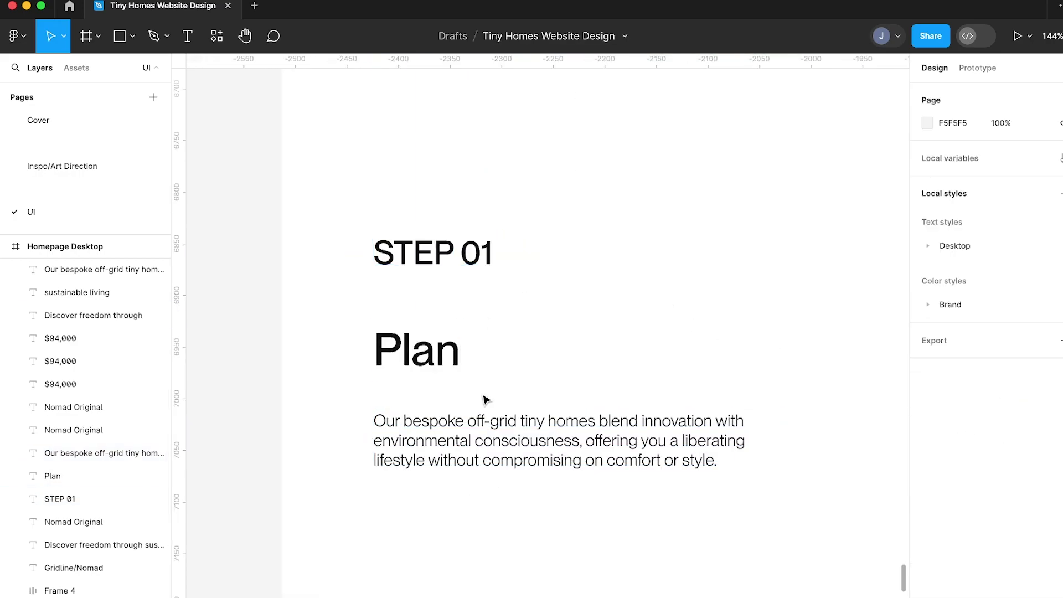
# Nudge the Plan heading down 10 px and reduce the STEP 01 label's font size to 25
pyautogui.click(418, 357)
pyautogui.hotkey('shift', 'Down')
pyautogui.click(479, 263)
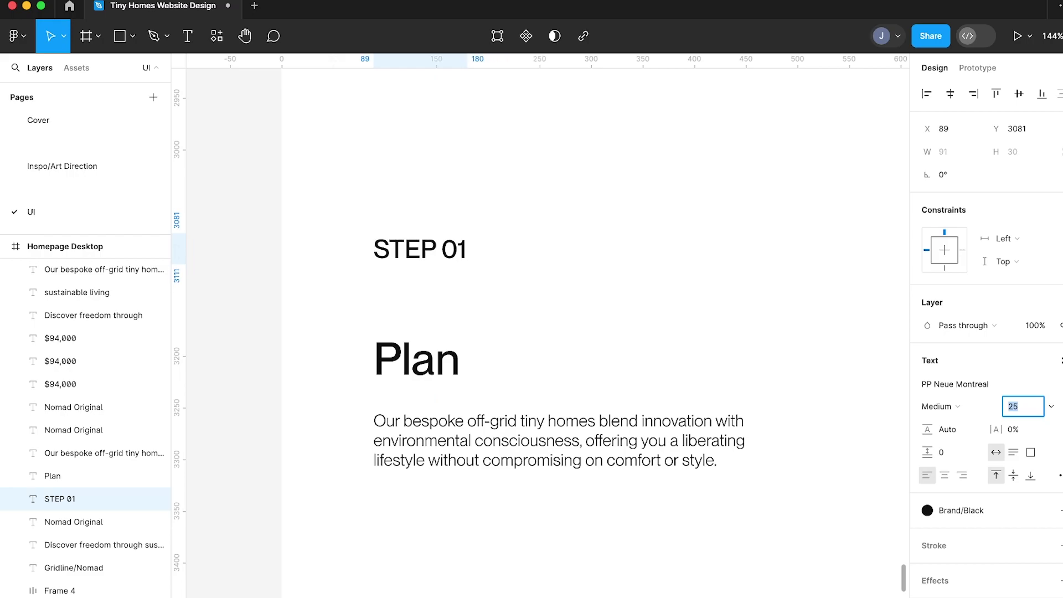
# Draw a horizontal divider line about 639 px long below the Plan paragraph with the Pen tool
pyautogui.click(419, 382)
pyautogui.moveTo(365, 420); pyautogui.dragTo(728, 421)
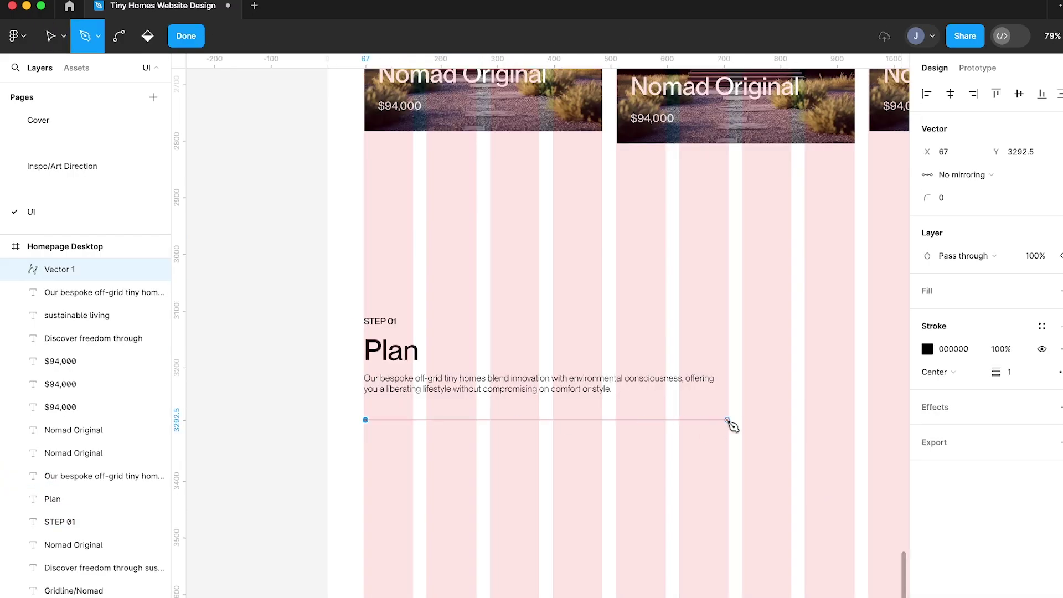
pyautogui.click(618, 479)
# Stack the STEP 01 label, Plan heading and paragraph in an auto layout, and wrap that block with the divider in another
pyautogui.moveTo(332, 319); pyautogui.dragTo(463, 396)
pyautogui.scroll(-2, 406, 348)
pyautogui.hotkey('shift', 'a')
pyautogui.keyDown('shift'); pyautogui.click(382, 321); pyautogui.keyUp('shift')
pyautogui.hotkey('shift', 'a')
# Duplicate the Plan text block and place the copy below the divider line
pyautogui.doubleClick(426, 284)
pyautogui.press('super+d')
pyautogui.press('Down')
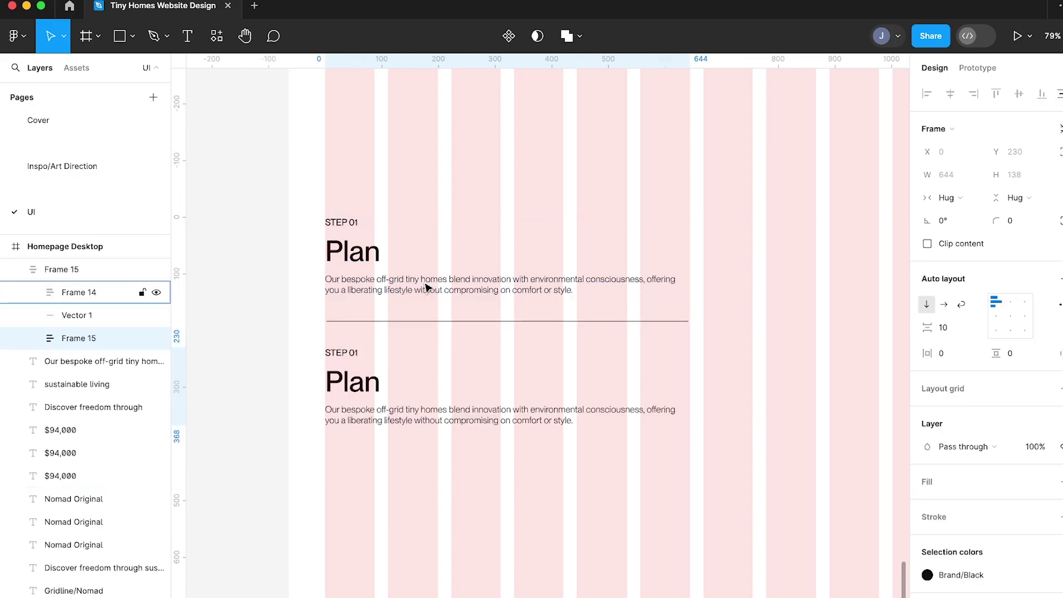
# Relabel the copied block as "STEP 02" and duplicate the divider line beneath it
pyautogui.doubleClick(344, 349)
pyautogui.click(457, 321)
pyautogui.press('super+d')
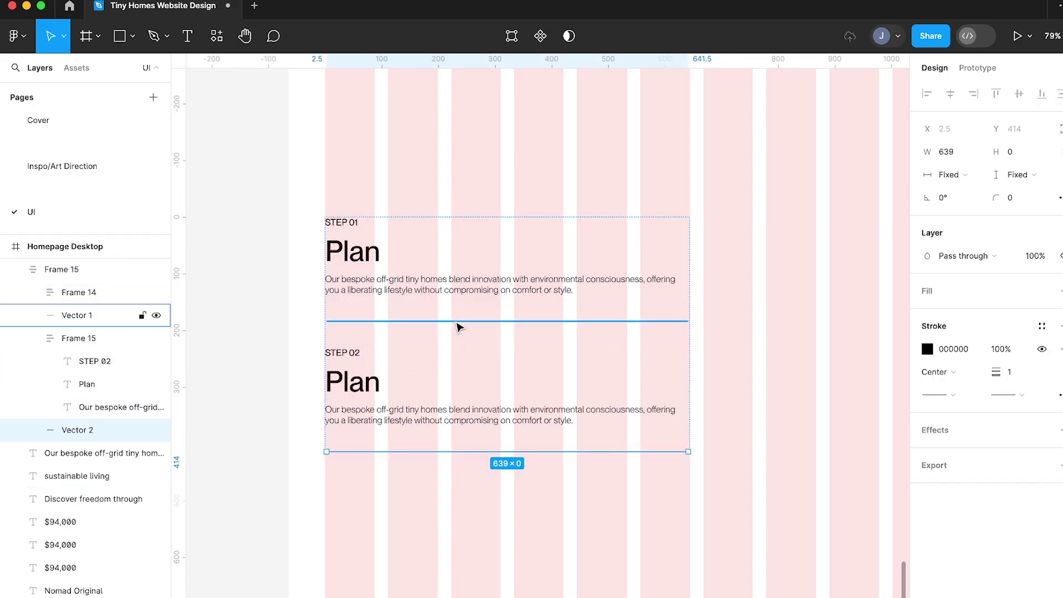
# Retitle the STEP 02 block as "Build" and duplicate it as a "STEP 03" block titled "Launch"
pyautogui.click(363, 384)
pyautogui.press('super+d')
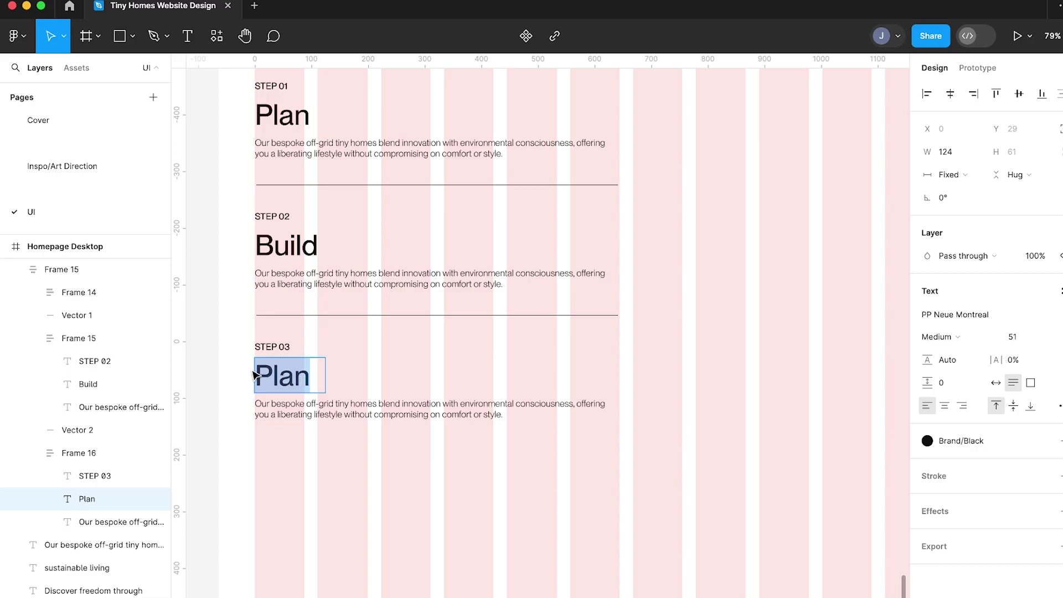
pyautogui.click(951, 174)
pyautogui.click(955, 191)
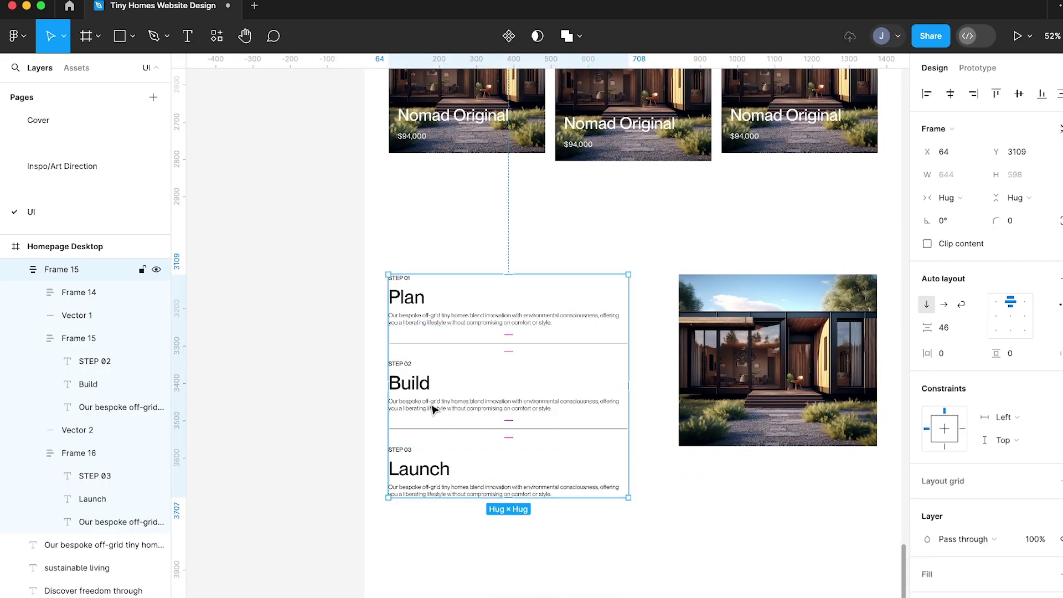
# Set the auto layout spacing between the items of the three-step list to 28
pyautogui.scroll(3, 445, 308)
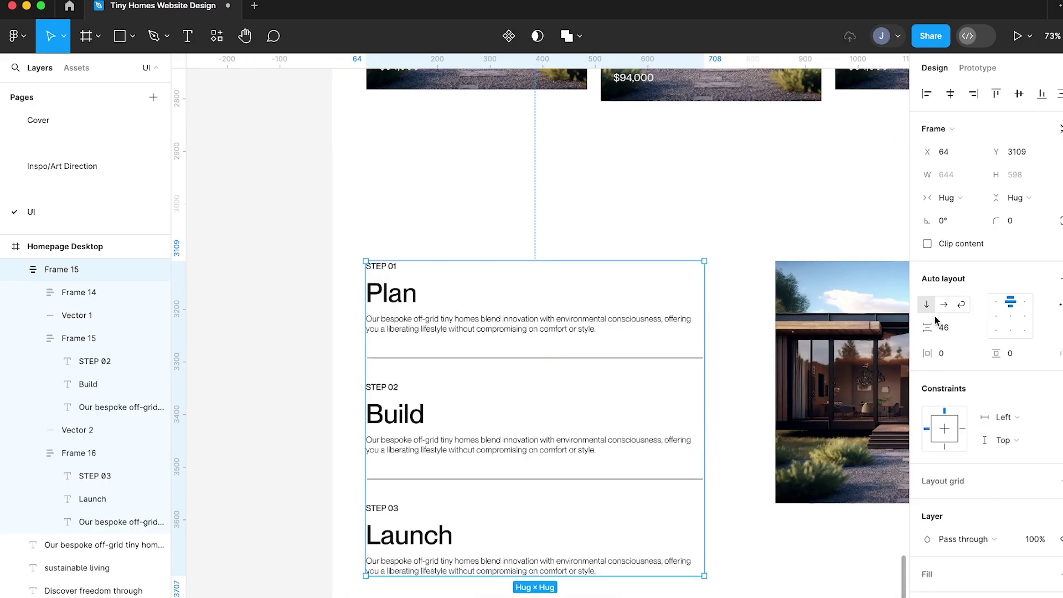
pyautogui.click(950, 327)
pyautogui.write('28')
pyautogui.press('Return')
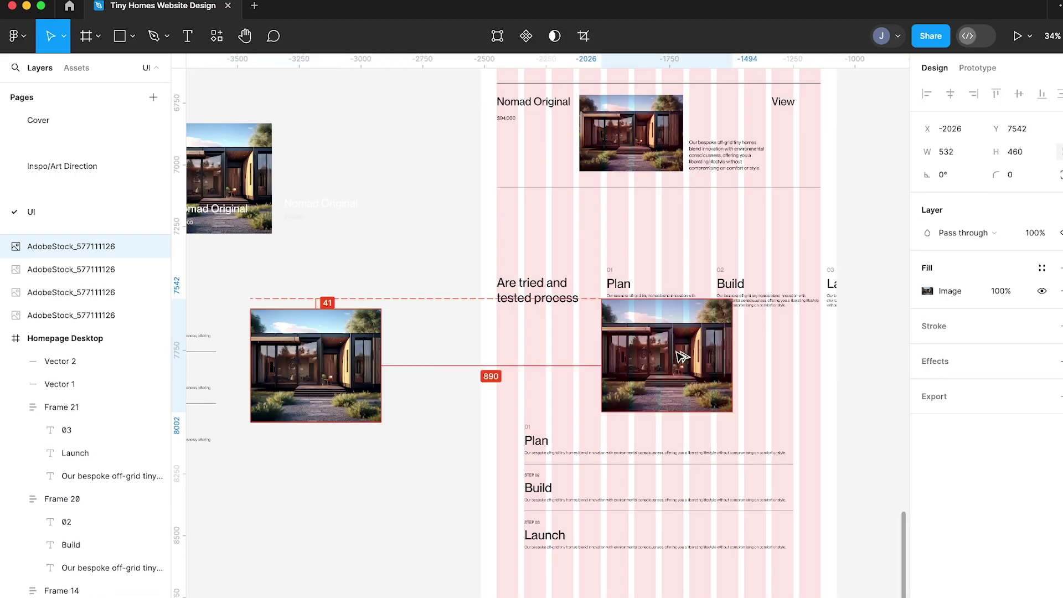
# Fit the cabin image under the Plan column and copy it under the Build and Launch columns
pyautogui.moveTo(682, 356); pyautogui.dragTo(710, 382)
pyautogui.moveTo(656, 366); pyautogui.dragTo(870, 364)
pyautogui.click(541, 315)
pyautogui.hotkey('shift', 'g')
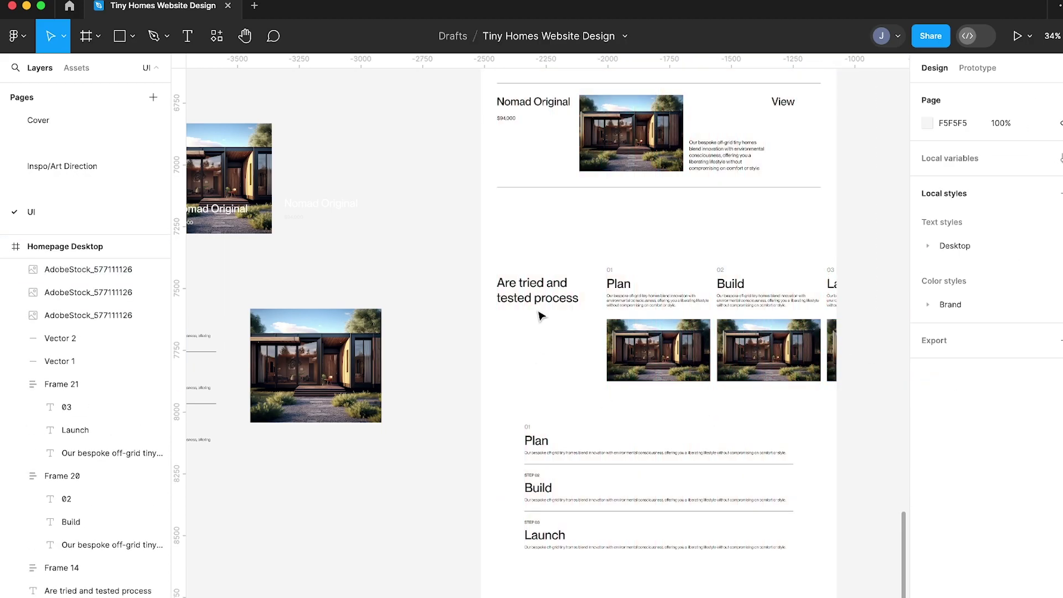
# Narrow the text block beside the Plan column to fit the layout grid
pyautogui.click(653, 348)
pyautogui.scroll(5, 653, 332)
pyautogui.click(593, 277)
pyautogui.hotkey('shift', 'g')
pyautogui.moveTo(610, 279); pyautogui.dragTo(567, 279)
pyautogui.click(655, 301)
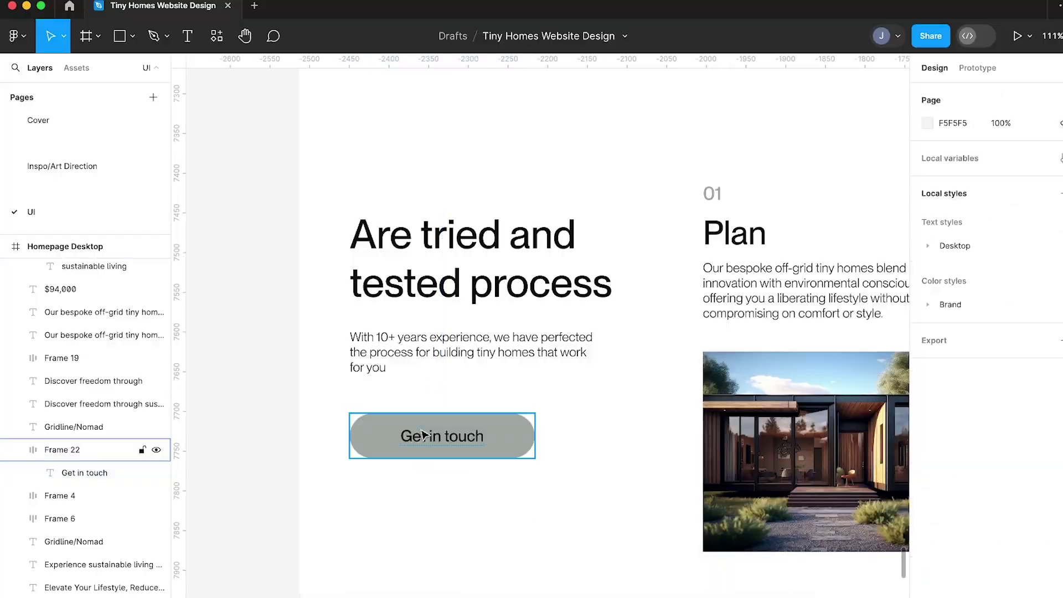
# Set the text color of the Get in touch button's label to white (fff)
pyautogui.doubleClick(424, 435)
pyautogui.click(951, 464)
pyautogui.write('fff')
# Move the Get in touch button further down below the introductory paragraph of the process section
pyautogui.click(522, 441)
pyautogui.hotkey('shift', 'Down')
pyautogui.hotkey('shift', 'Down')
pyautogui.hotkey('shift', 'Down')
pyautogui.hotkey('shift', 'Down')
pyautogui.click(409, 354)
pyautogui.scroll(-5, 299, 408)
pyautogui.click(341, 436)
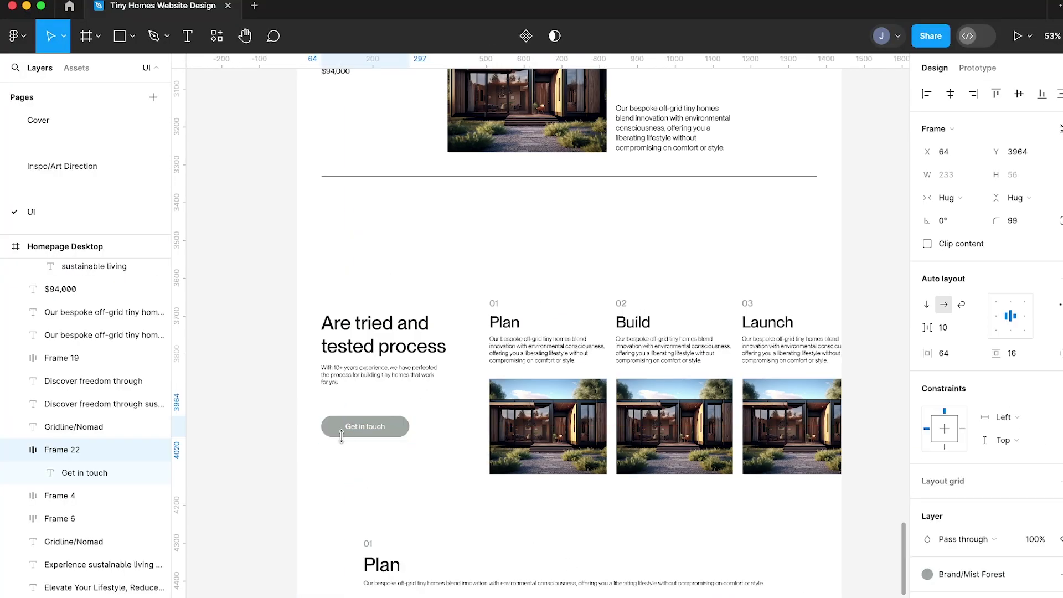
# Draw a horizontal line about 204 px long at the height of the 01 label above Plan
pyautogui.press('Escape')
pyautogui.scroll(3, 487, 302)
pyautogui.click(480, 307)
pyautogui.click(597, 306)
pyautogui.press('Escape')
pyautogui.press('Escape')
pyautogui.scroll(6, 493, 296)
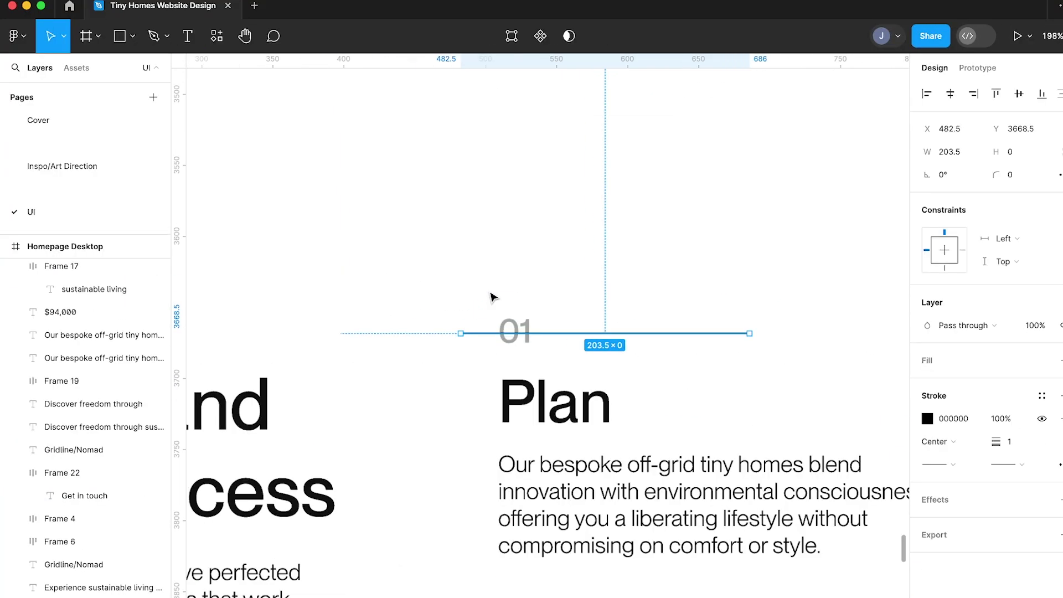
# Color the line with the 01 label's grey and fit it beside the number, with matching lines beside 02 and 03
pyautogui.press('i')
pyautogui.click(492, 354)
pyautogui.moveTo(486, 354); pyautogui.dragTo(539, 355)
pyautogui.moveTo(827, 352); pyautogui.dragTo(850, 353)
pyautogui.scroll(-6, 453, 249)
pyautogui.click(454, 191)
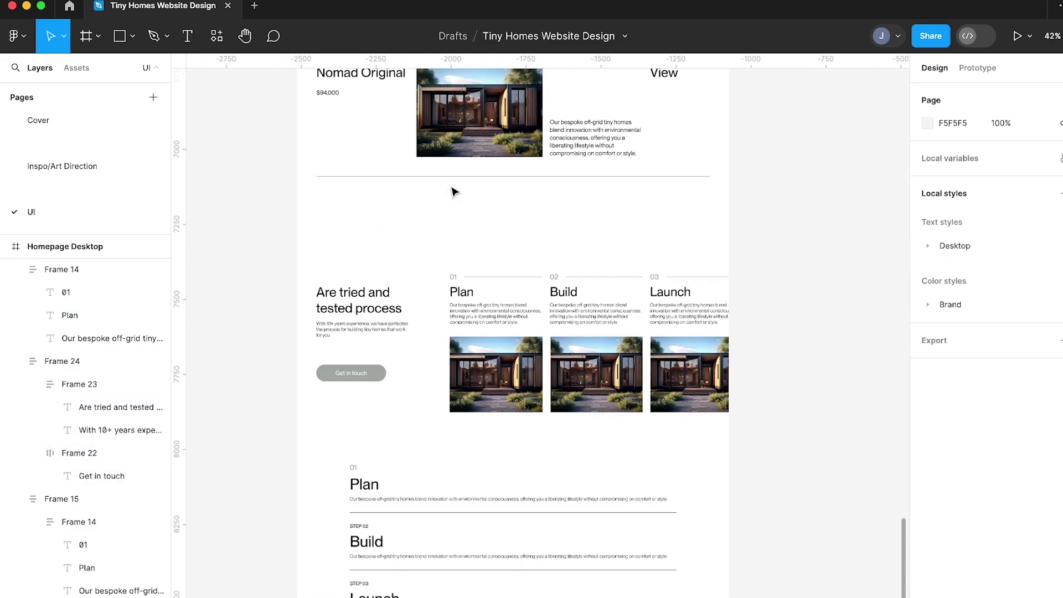
# Try to shift the Plan, Build and Launch columns to the left
pyautogui.moveTo(468, 236); pyautogui.dragTo(748, 357)
pyautogui.moveTo(653, 371); pyautogui.dragTo(592, 370)
pyautogui.press('super+z')
pyautogui.click(550, 244)
pyautogui.scroll(-3, 549, 245)
pyautogui.scroll(5, 549, 245)
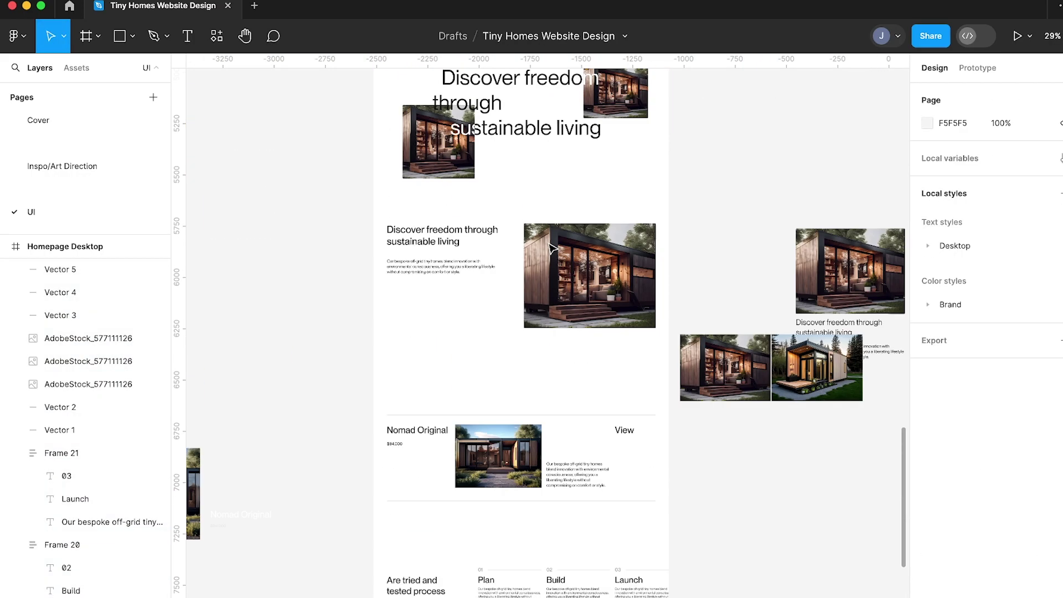
# Move the process section further down the page and duplicate the Nomad Original row into the freed space
pyautogui.scroll(-4, 549, 244)
pyautogui.moveTo(387, 336); pyautogui.dragTo(636, 531)
pyautogui.moveTo(505, 384); pyautogui.dragTo(505, 439)
pyautogui.moveTo(378, 336); pyautogui.dragTo(631, 211)
pyautogui.moveTo(494, 241); pyautogui.dragTo(494, 326)
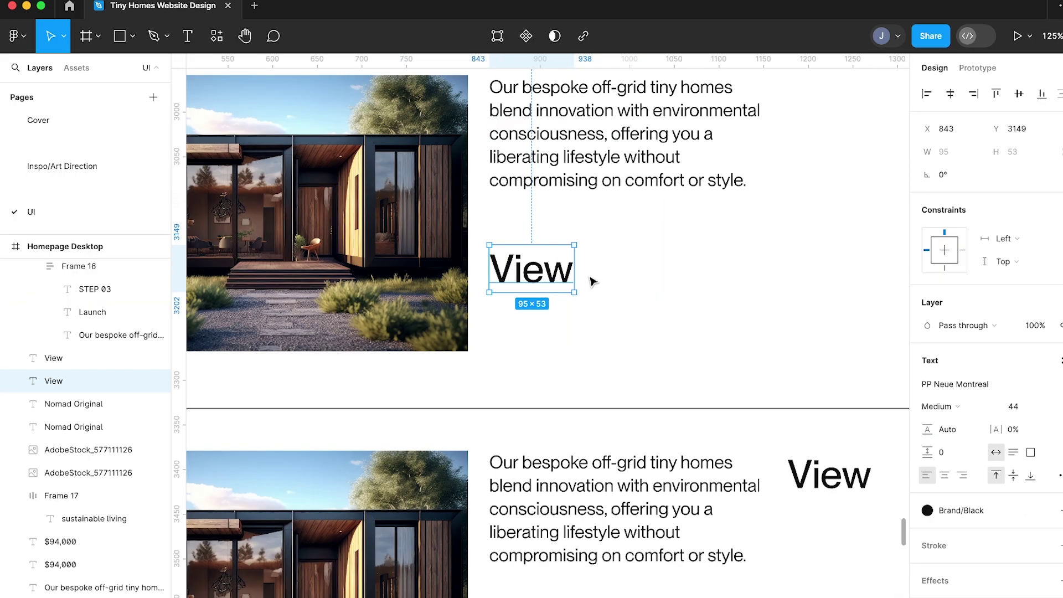
# Draw a short horizontal line beside the View label and give its end a line arrowhead
pyautogui.press('p')
pyautogui.click(588, 273)
pyautogui.keyDown('shift'); pyautogui.click(640, 272); pyautogui.keyUp('shift')
pyautogui.press('Escape')
pyautogui.click(952, 394)
pyautogui.click(991, 414)
# Raise the arrow's stroke weight to 6 and switch its end point to a solid triangle arrowhead
pyautogui.click(1009, 372)
pyautogui.press('Up')
pyautogui.press('Up')
pyautogui.press('Up')
pyautogui.press('Up')
pyautogui.press('Up')
pyautogui.press('Up')
pyautogui.press('Up')
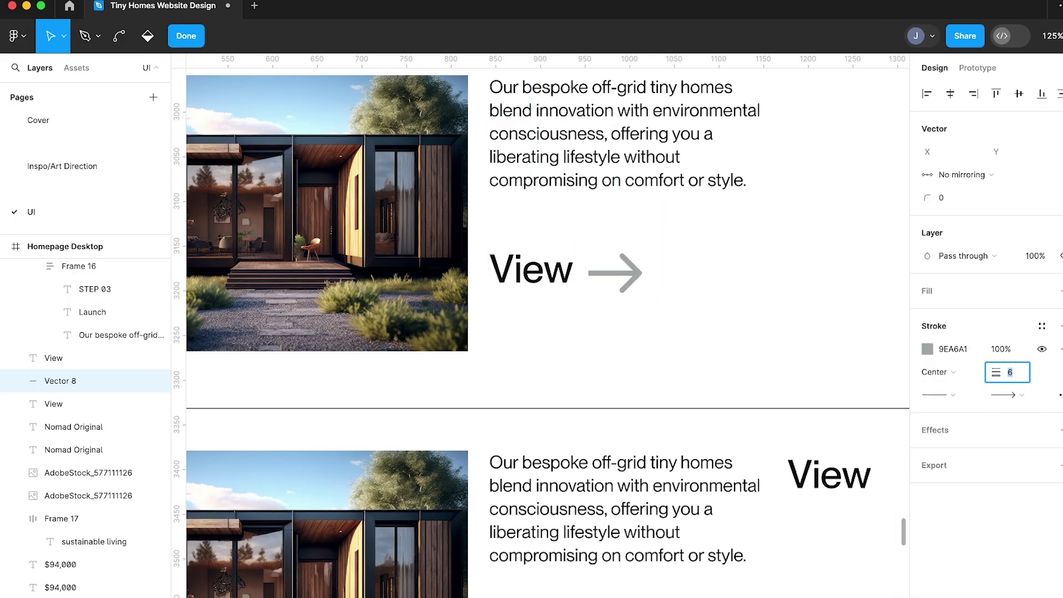
pyautogui.scroll(3, 525, 300)
pyautogui.click(1004, 399)
pyautogui.click(989, 417)
pyautogui.click(1008, 372)
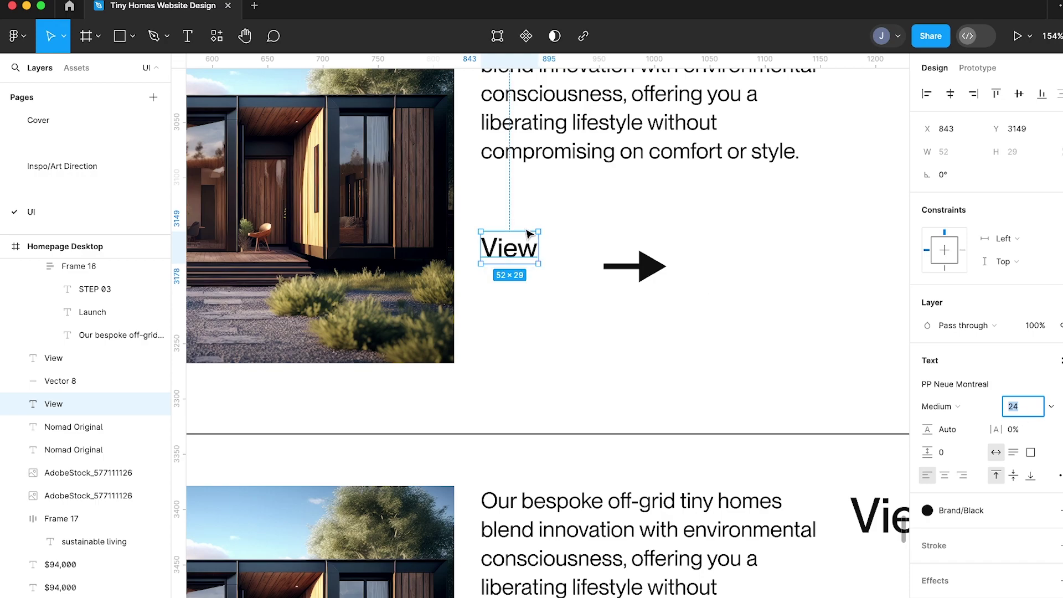
# Move the arrow close beside the View label and wrap both in an auto layout
pyautogui.scroll(3, 554, 238)
pyautogui.moveTo(692, 281); pyautogui.dragTo(625, 254)
pyautogui.moveTo(429, 219); pyautogui.dragTo(655, 265)
pyautogui.hotkey('shift', 'a')
# Set the stroke weight of the arrow beside View to 2
pyautogui.doubleClick(636, 254)
pyautogui.click(1009, 372)
pyautogui.press('Down')
pyautogui.press('Down')
pyautogui.press('Down')
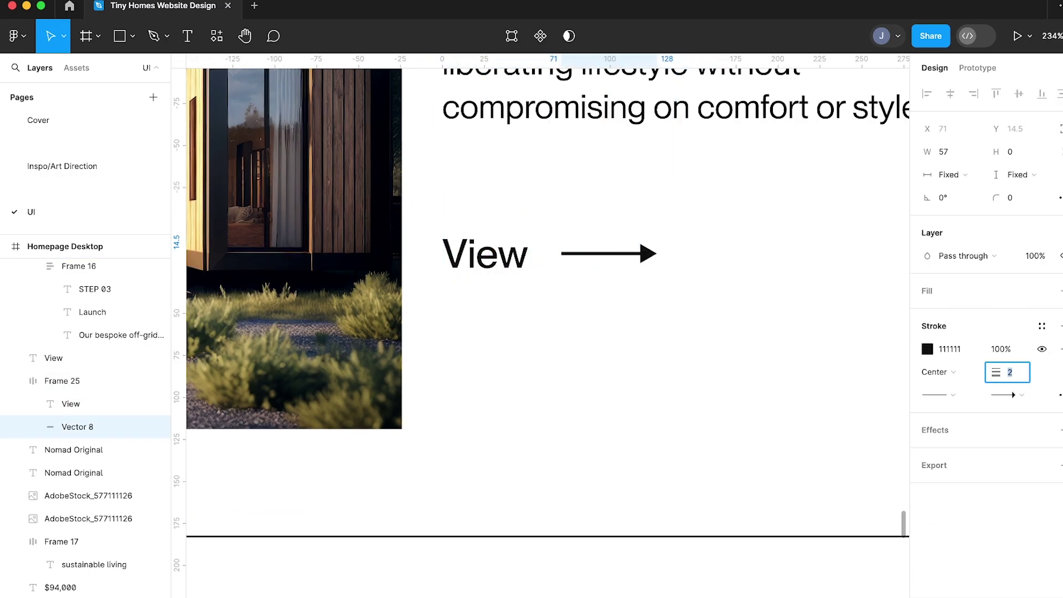
pyautogui.click(637, 254)
pyautogui.click(785, 351)
pyautogui.click(636, 254)
pyautogui.scroll(-2, 1008, 494)
pyautogui.click(1042, 586)
pyautogui.click(811, 595)
pyautogui.scroll(-4, 663, 443)
pyautogui.click(662, 436)
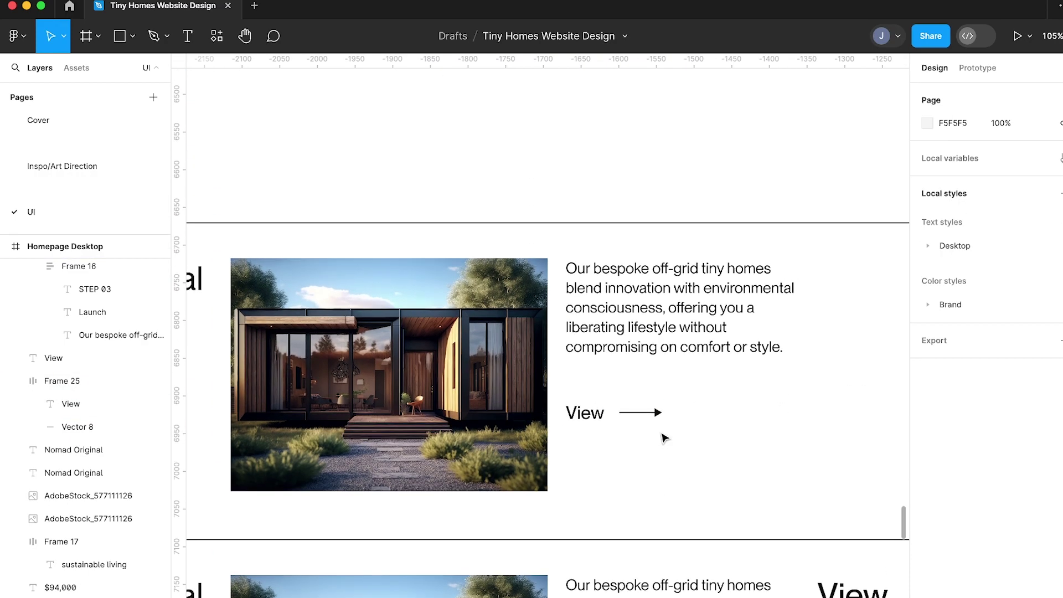
# Move the View link down to sit level with the bottom of the first row's image
pyautogui.moveTo(617, 419); pyautogui.dragTo(618, 486)
pyautogui.scroll(1, 600, 486)
pyautogui.scroll(-3, 601, 442)
# Shift the first row's paragraph, View link and image to the right to align with the layout grid columns
pyautogui.keyDown('shift'); pyautogui.click(606, 370); pyautogui.keyUp('shift')
pyautogui.hotkey('shift', 'g')
pyautogui.moveTo(607, 372); pyautogui.dragTo(702, 371)
pyautogui.moveTo(541, 391); pyautogui.dragTo(589, 388)
pyautogui.hotkey('shift', 'g')
pyautogui.click(393, 418)
# Try to extend the first row's image leftward to the neighbouring grid column
pyautogui.scroll(-1, 393, 419)
pyautogui.click(435, 392)
pyautogui.hotkey('shift', 'g')
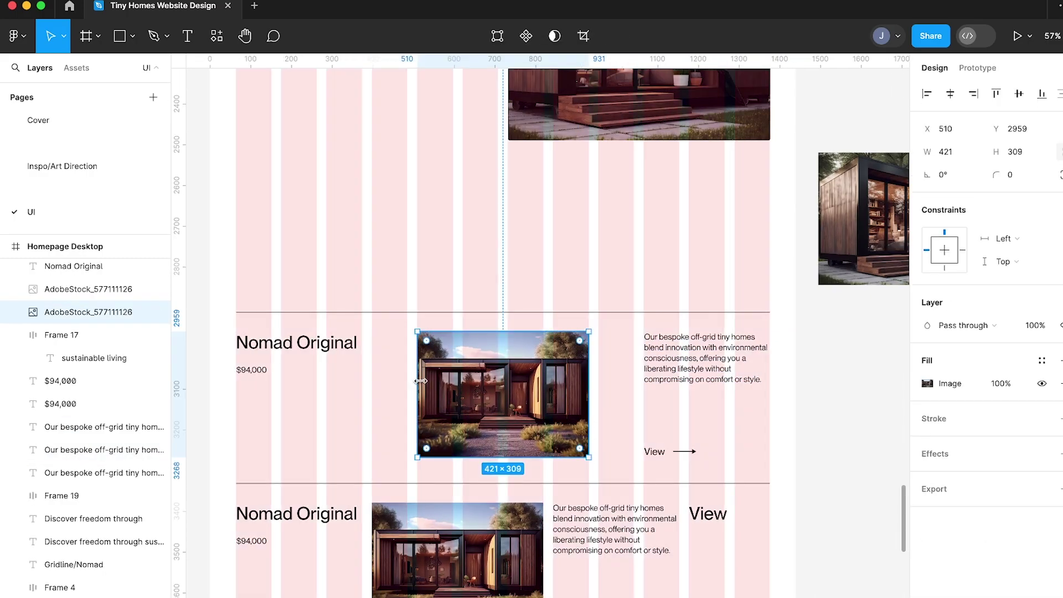
pyautogui.moveTo(418, 380); pyautogui.dragTo(372, 377)
pyautogui.hotkey('shift', 'g')
pyautogui.click(423, 250)
pyautogui.scroll(-5, 434, 222)
pyautogui.press('super+z')
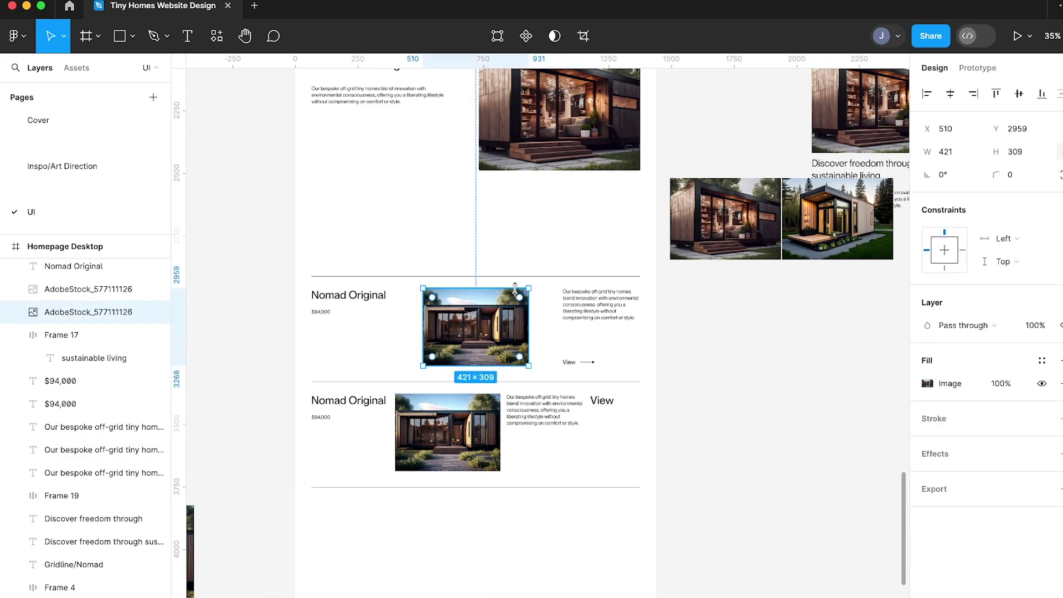
# Try to widen the first row's paragraph leftward, with the View link aligned to it, up to the grid column beside the image
pyautogui.hotkey('shift', 'g')
pyautogui.click(600, 304)
pyautogui.keyDown('shift'); pyautogui.click(578, 362); pyautogui.keyUp('shift')
pyautogui.moveTo(563, 301); pyautogui.dragTo(508, 301)
pyautogui.click(541, 170)
pyautogui.scroll(-5, 540, 169)
pyautogui.scroll(4, 465, 238)
# Try moving the first row's image one grid column left, and undo it together with the paragraph widening
pyautogui.click(472, 234)
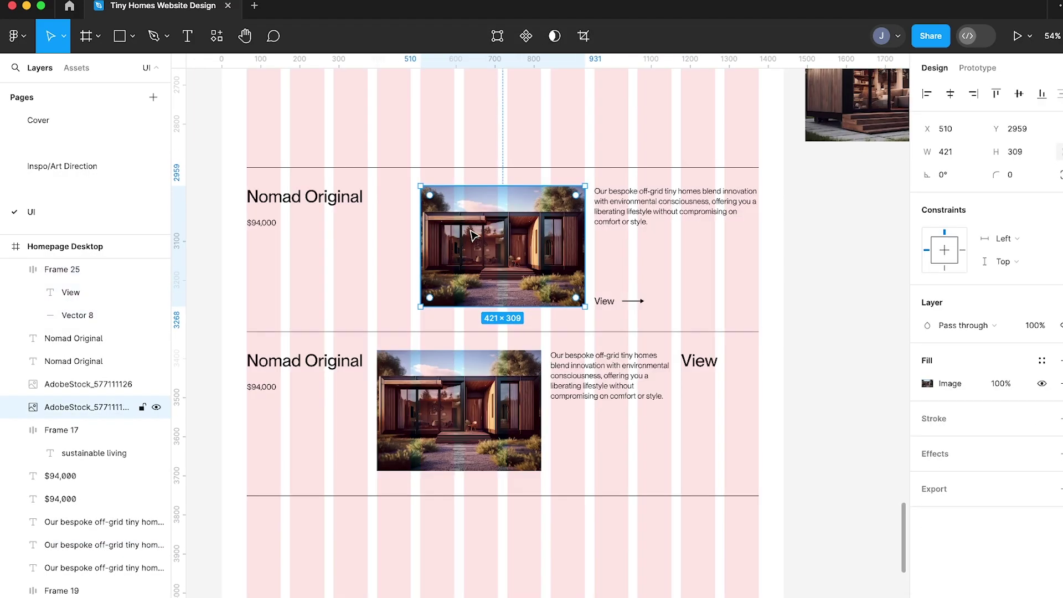
pyautogui.moveTo(470, 230); pyautogui.dragTo(427, 230)
pyautogui.hotkey('shift', 'g')
pyautogui.click(483, 93)
pyautogui.scroll(-5, 483, 94)
pyautogui.press('super+z')
pyautogui.press('super+z')
# Replace the second Nomad Original row with a duplicate of the revised first row
pyautogui.click(510, 198)
pyautogui.moveTo(350, 308); pyautogui.dragTo(622, 410)
pyautogui.press('BackSpace')
pyautogui.press('super+z')
pyautogui.press('BackSpace')
pyautogui.moveTo(355, 313); pyautogui.dragTo(586, 223)
pyautogui.moveTo(505, 265); pyautogui.dragTo(505, 348)
# Copy the Nomad Original title above the top divider and change its text to "Explore our range"
pyautogui.click(344, 235)
pyautogui.scroll(3, 347, 233)
pyautogui.moveTo(410, 244); pyautogui.dragTo(409, 207)
pyautogui.scroll(5, 408, 207)
pyautogui.doubleClick(408, 207)
pyautogui.write('Explore our range')
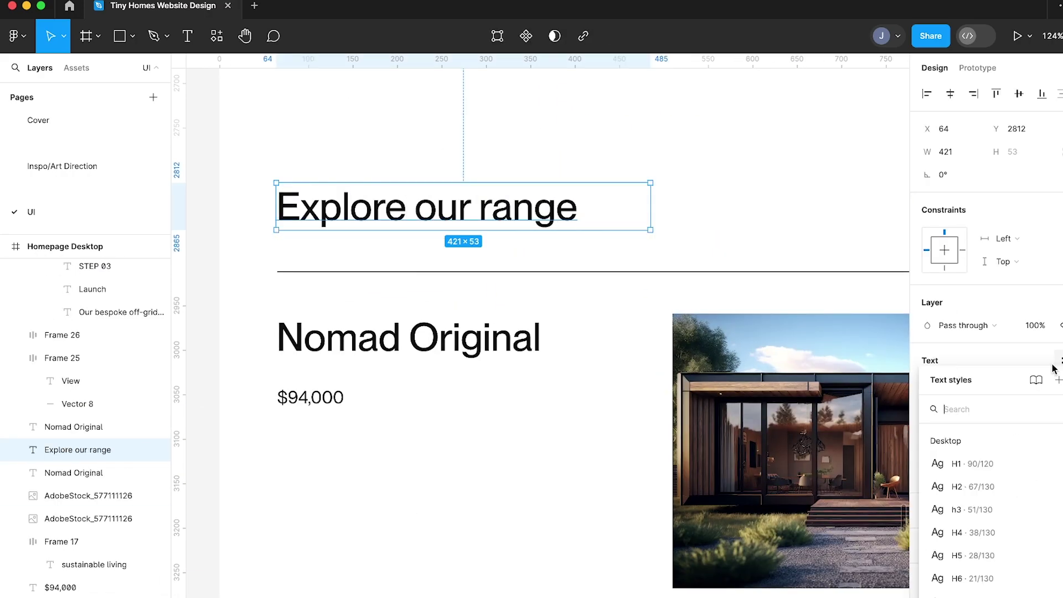
# Apply the H2 text style to the Explore our range heading and fit its 517 px wide box above the divider
pyautogui.click(973, 487)
pyautogui.moveTo(651, 242); pyautogui.dragTo(735, 242)
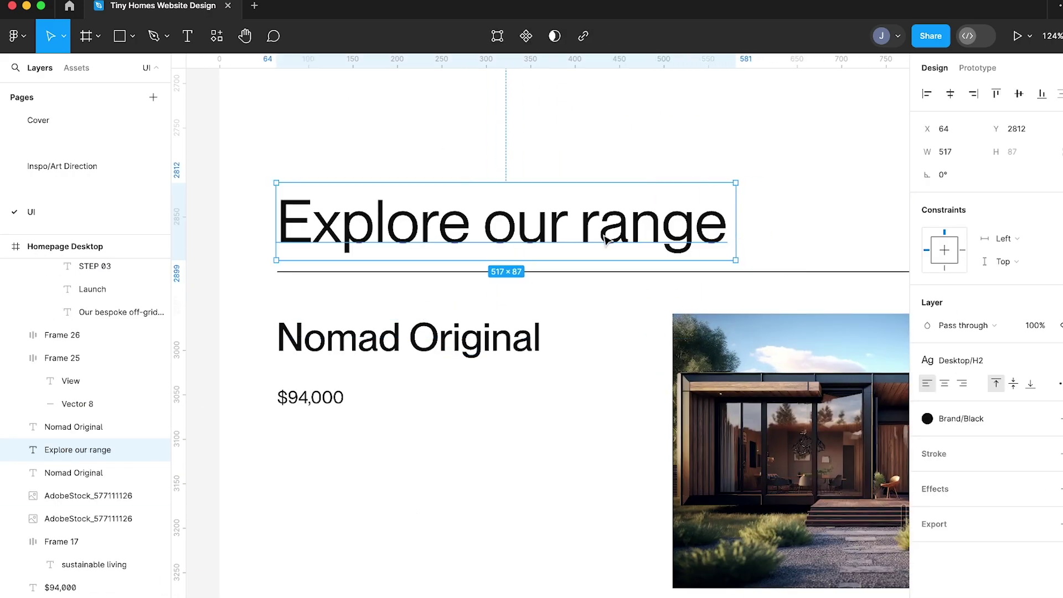
pyautogui.moveTo(607, 237); pyautogui.dragTo(607, 249)
pyautogui.click(503, 188)
# Reduce the font size of both Nomad Original titles and adjust the two price labels beneath them
pyautogui.scroll(-5, 502, 209)
pyautogui.scroll(3, 498, 217)
pyautogui.click(497, 221)
pyautogui.click(463, 266)
pyautogui.keyDown('shift'); pyautogui.click(461, 447); pyautogui.keyUp('shift')
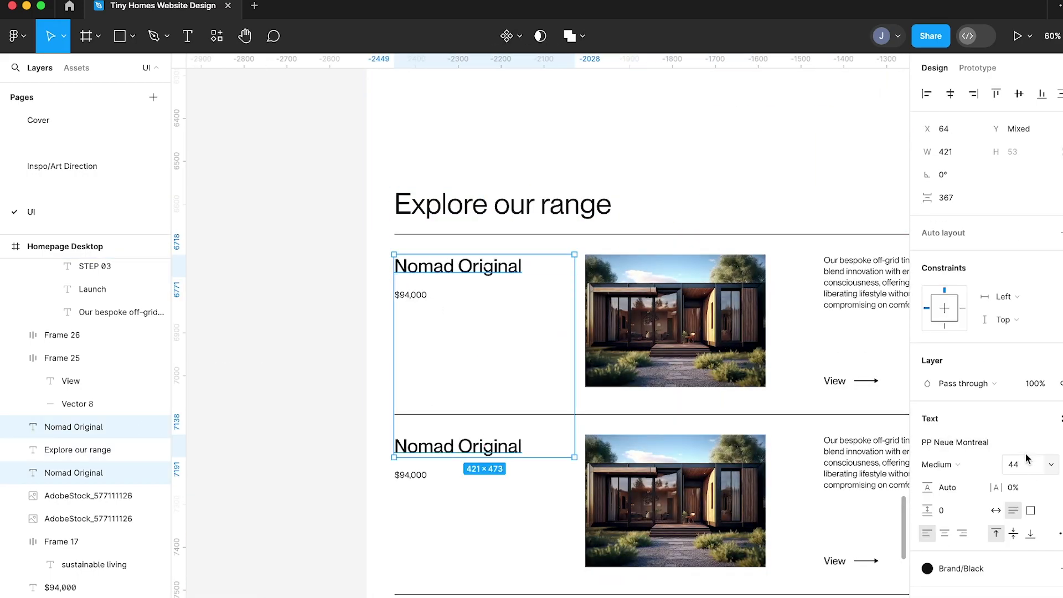
pyautogui.click(411, 474)
pyautogui.scroll(2, 423, 294)
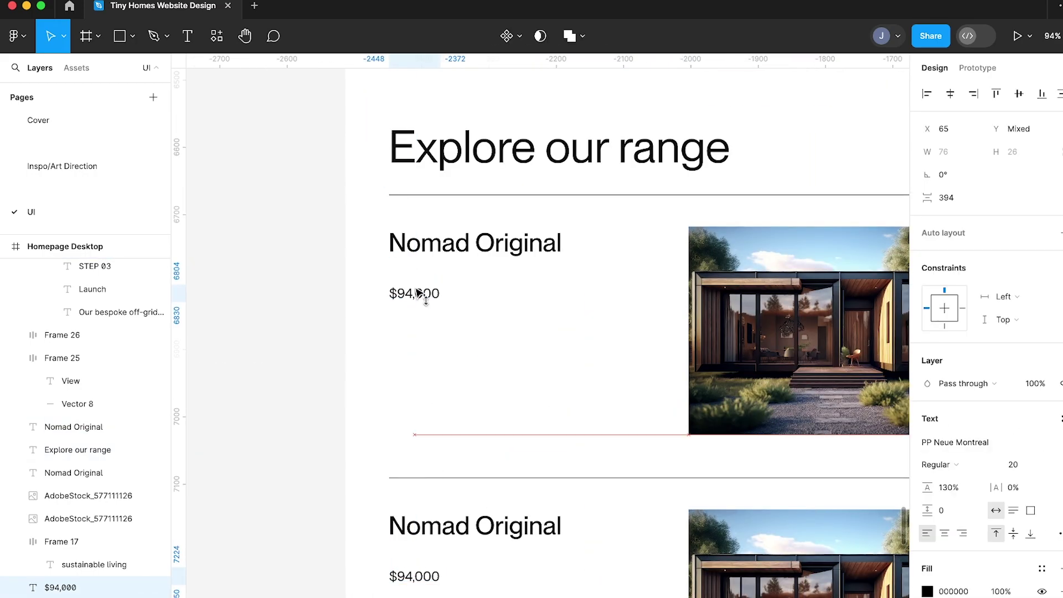
# Change the heading above the cabin images to "Built for you" and nudge it down closer to them
pyautogui.scroll(-8, 354, 344)
pyautogui.click(354, 343)
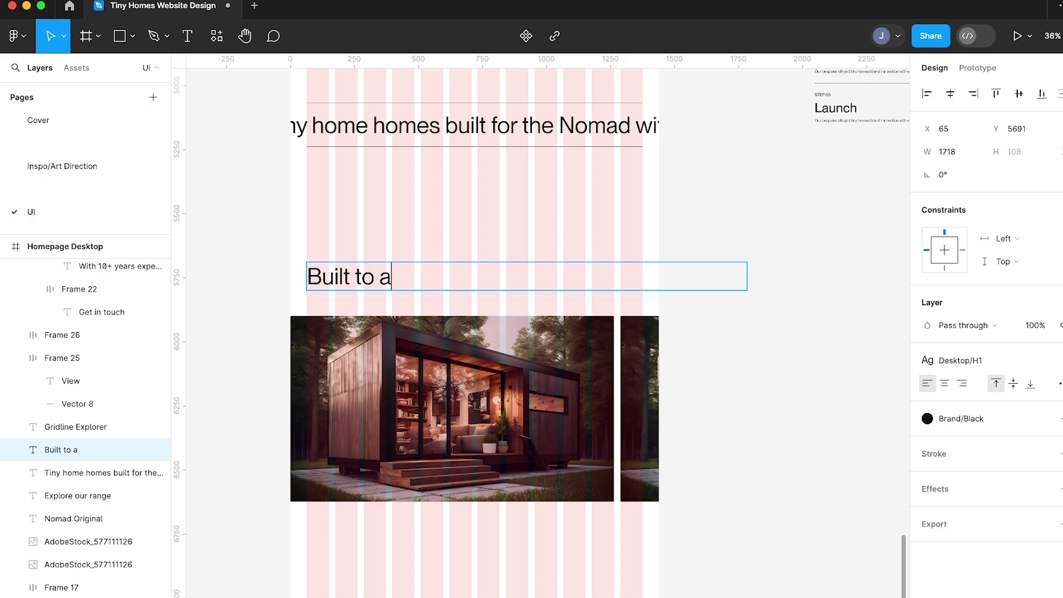
pyautogui.hotkey('shift', 'Down')
pyautogui.hotkey('shift', 'Down')
pyautogui.hotkey('shift', 'Down')
pyautogui.hotkey('shift', 'Down')
pyautogui.click(444, 223)
pyautogui.hotkey('shift', 'g')
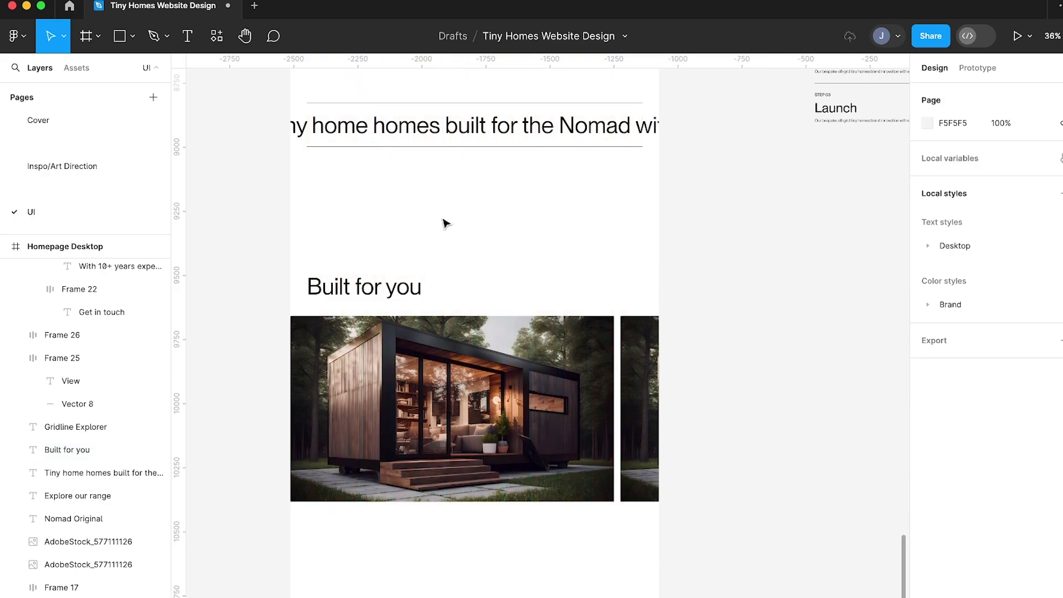
# Resize the two cabin images under "Built for you" together to 570 px high so they fit within the page width
pyautogui.hscroll(2, 443, 223)
pyautogui.click(498, 326)
pyautogui.click(505, 307)
pyautogui.press('r')
pyautogui.press('Escape')
pyautogui.scroll(-3, 548, 325)
pyautogui.click(545, 330)
pyautogui.keyDown('shift'); pyautogui.click(576, 360); pyautogui.keyUp('shift')
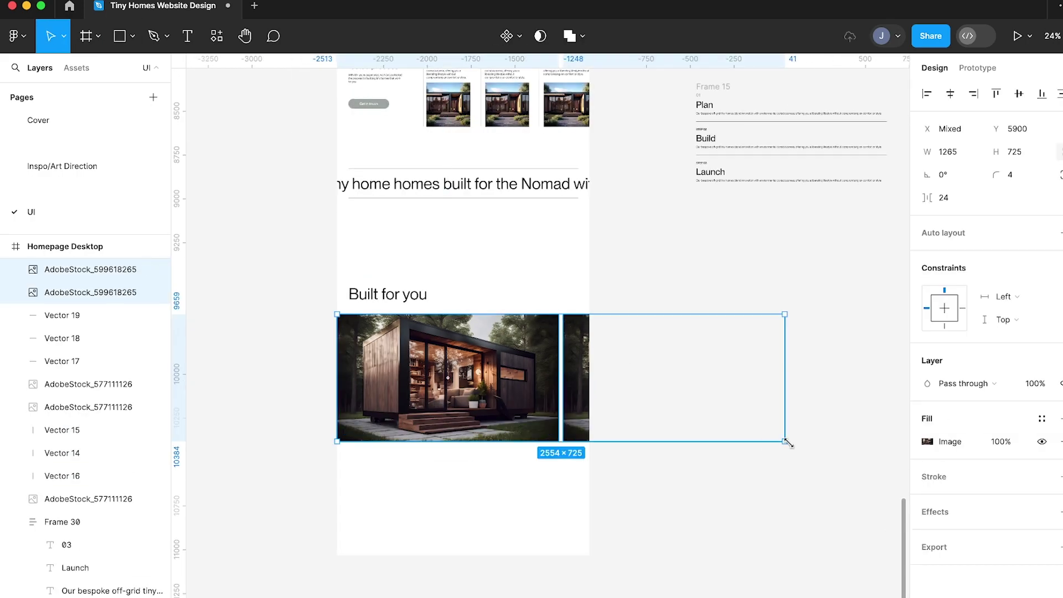
pyautogui.moveTo(785, 441); pyautogui.dragTo(584, 414)
pyautogui.hotkey('shift', 'g')
# Align the first cabin image with the left margin at X 65, move the second one aside, and widen the first to 866 px
pyautogui.click(418, 382)
pyautogui.scroll(4, 363, 340)
pyautogui.moveTo(363, 340); pyautogui.dragTo(389, 334)
pyautogui.moveTo(649, 344); pyautogui.dragTo(811, 343)
pyautogui.click(592, 346)
pyautogui.moveTo(622, 347); pyautogui.dragTo(692, 347)
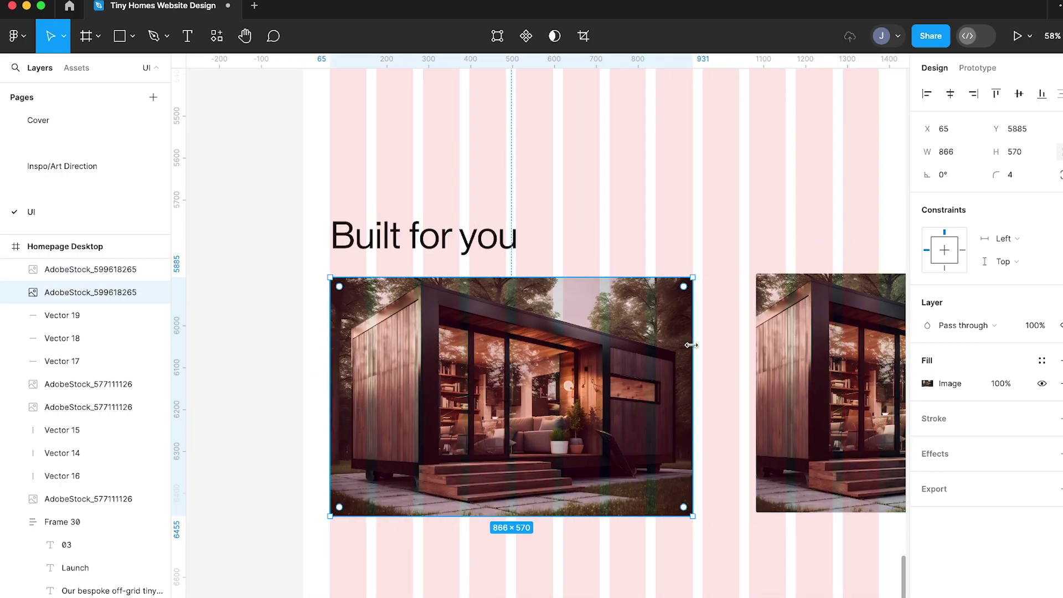
# Place the second cabin image beside the large one at X 955 and resize it to 421 × 299 px
pyautogui.hscroll(3, 692, 347)
pyautogui.click(689, 354)
pyautogui.moveTo(879, 360); pyautogui.dragTo(791, 360)
pyautogui.moveTo(699, 382); pyautogui.dragTo(648, 386)
pyautogui.moveTo(735, 514); pyautogui.dragTo(710, 401)
pyautogui.hscroll(-3, 710, 388)
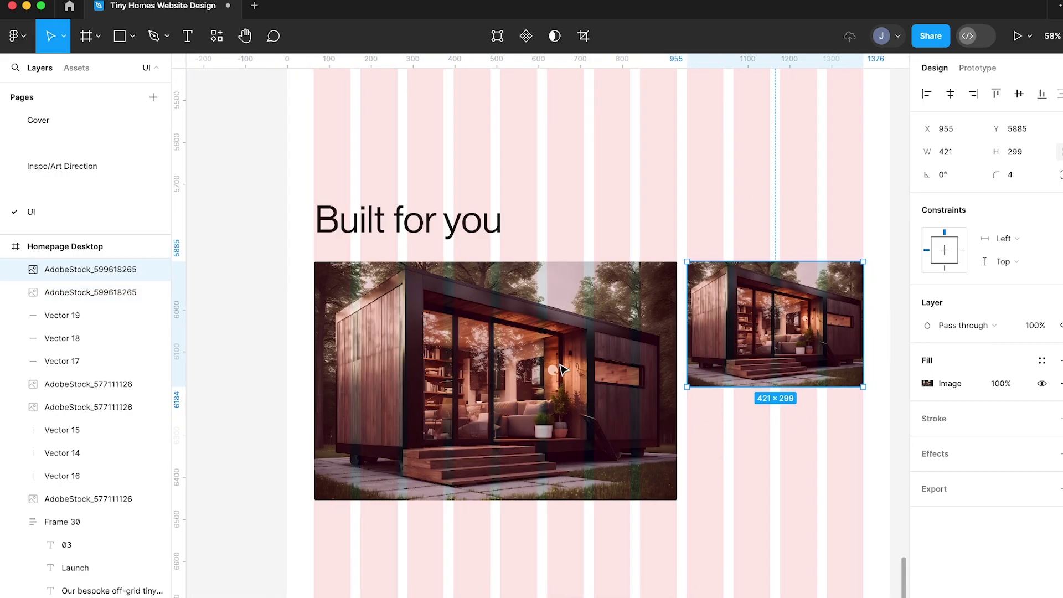
# Duplicate the small cabin image below itself and trim the stacked pair to match the large image's height
pyautogui.scroll(-2, 770, 332)
pyautogui.moveTo(775, 210); pyautogui.dragTo(775, 324)
pyautogui.click(758, 236)
pyautogui.moveTo(761, 257)
pyautogui.mouseDown()
pyautogui.moveTo(761, 284)
pyautogui.moveTo(753, 248)
pyautogui.mouseUp()
pyautogui.click(745, 310)
pyautogui.click(629, 260)
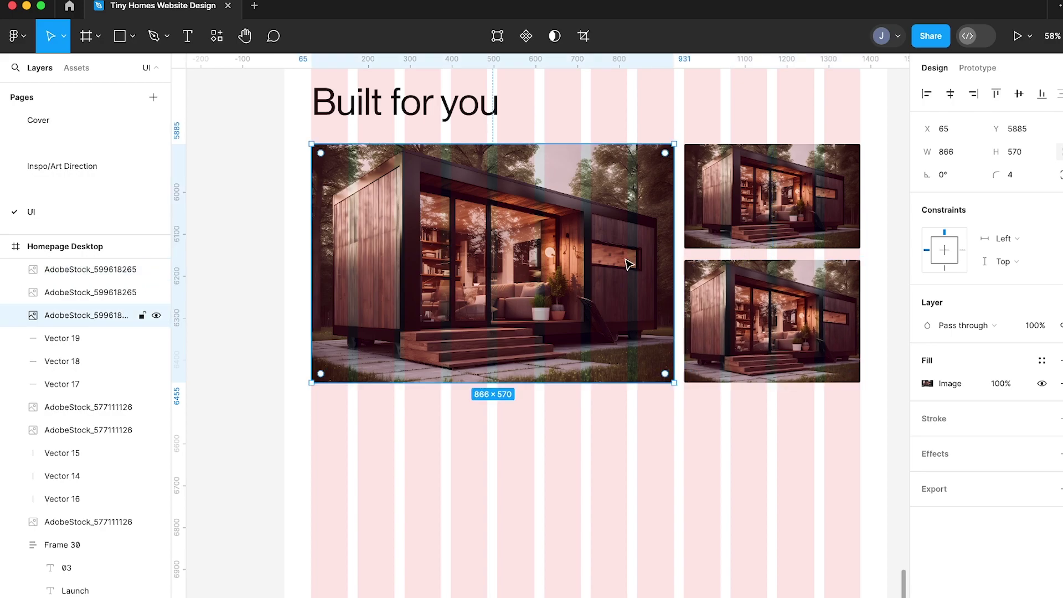
# Reword the heading as "Custom builds that work for you" and add a copied description beside it, rewritten to describe the bespoke building service
pyautogui.click(773, 196)
pyautogui.keyDown('shift'); pyautogui.click(772, 332); pyautogui.keyUp('shift')
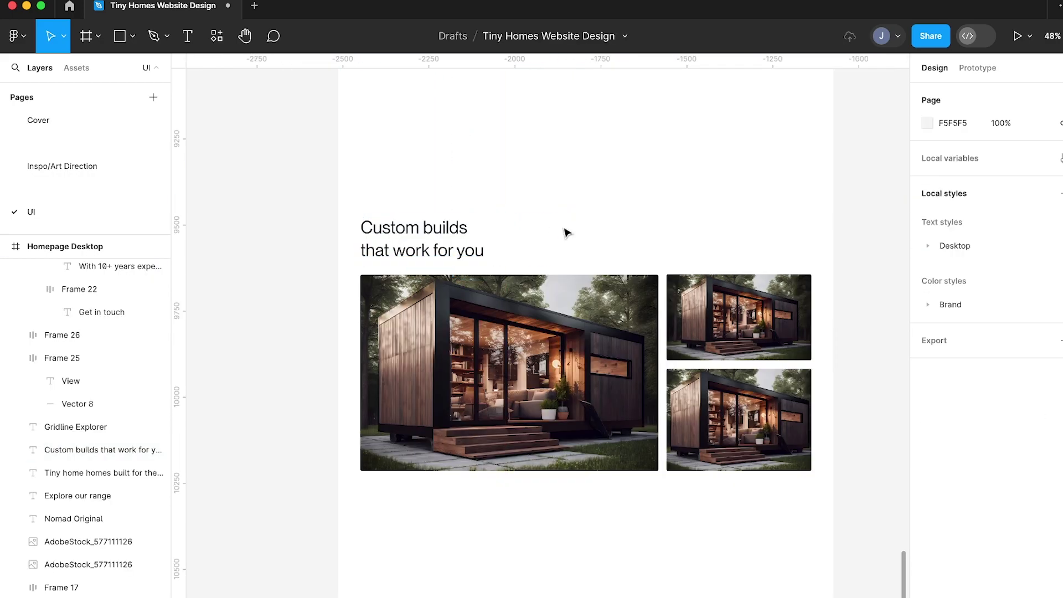
pyautogui.click(83, 449)
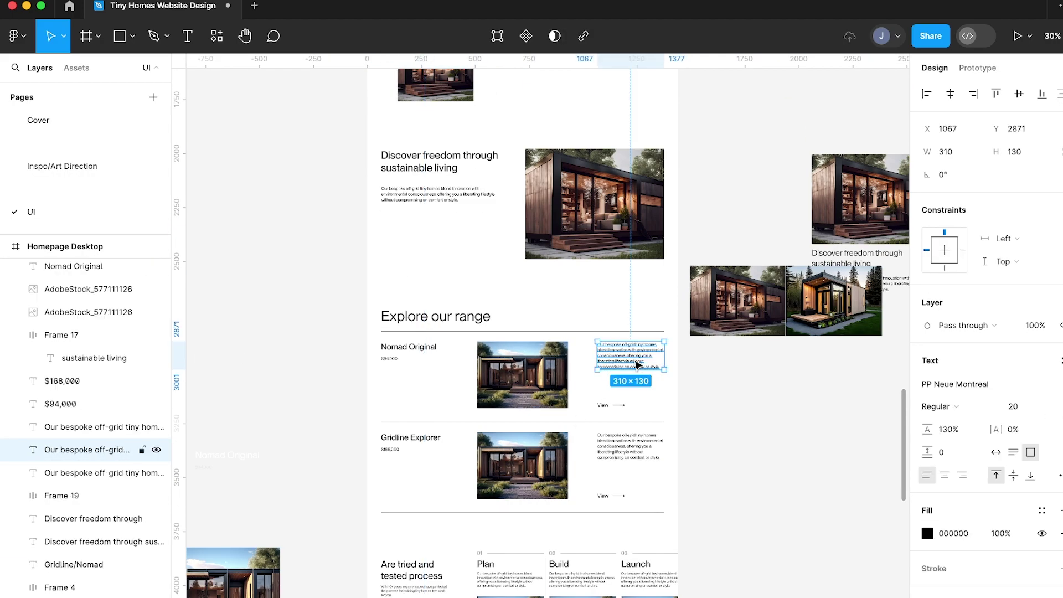
pyautogui.moveTo(612, 362); pyautogui.dragTo(508, 266)
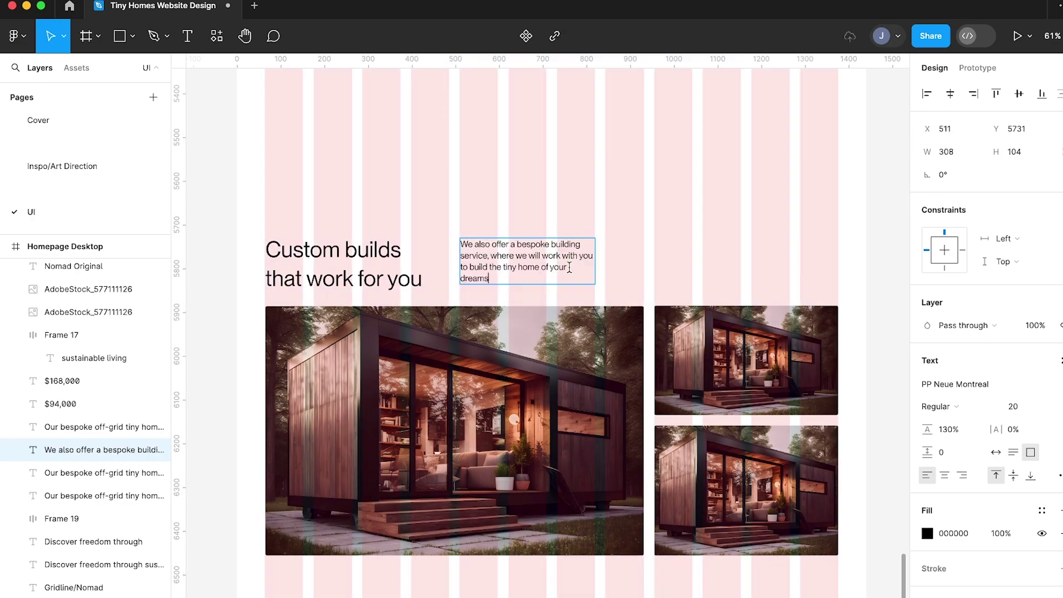
pyautogui.moveTo(497, 273); pyautogui.dragTo(497, 256)
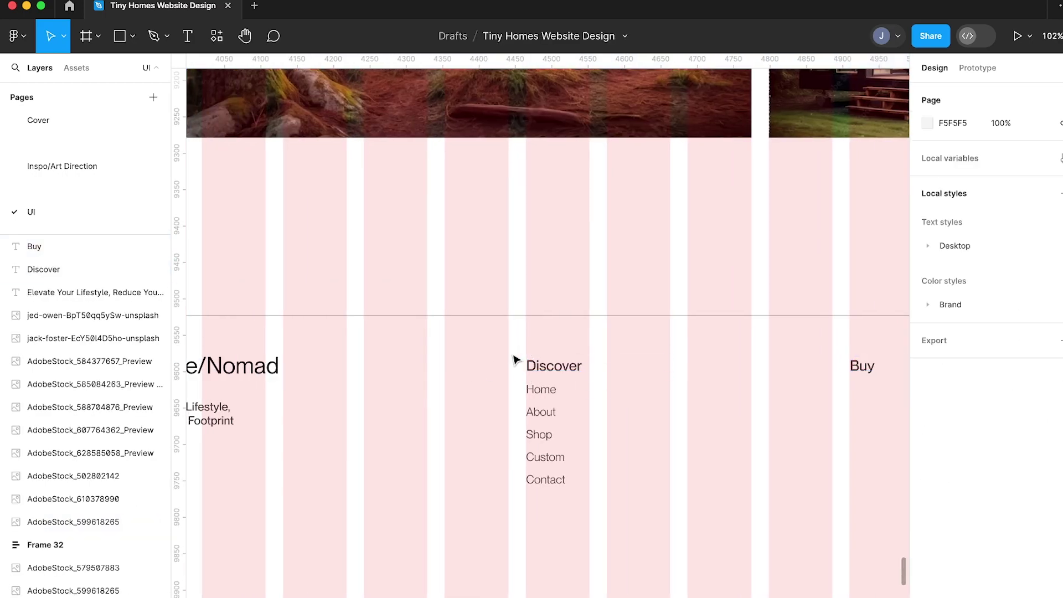
# Wrap the footer's Discover title and its five links in an auto layout frame
pyautogui.moveTo(515, 359); pyautogui.dragTo(633, 533)
pyautogui.hotkey('shift', 'a')
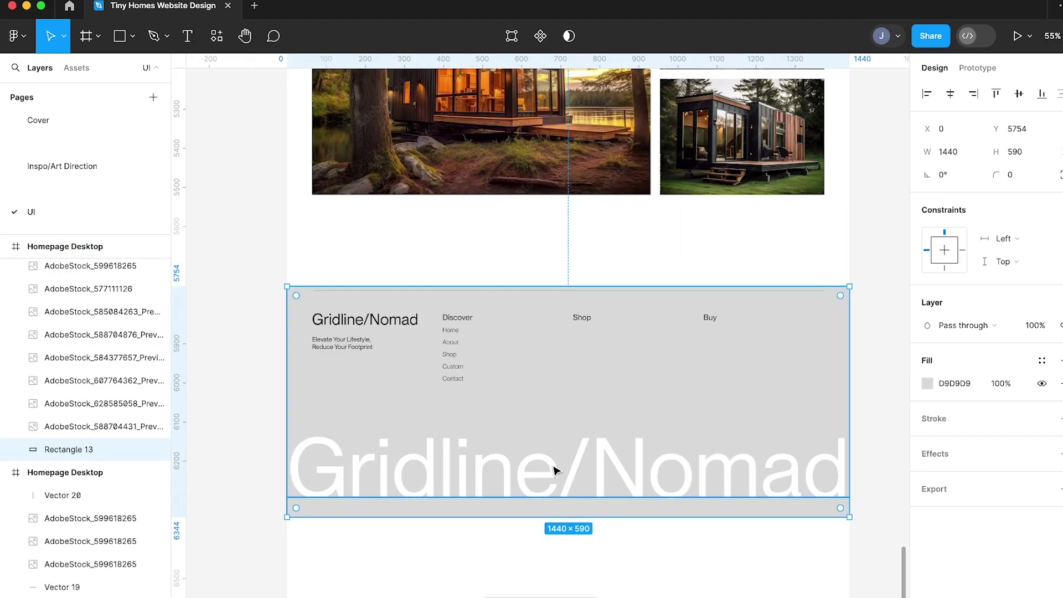
# Shorten the footer background so it cuts through the large Gridline/Nomad wordmark, and sample the footer's grey-green for the wordmark
pyautogui.click(622, 524)
pyautogui.click(622, 492)
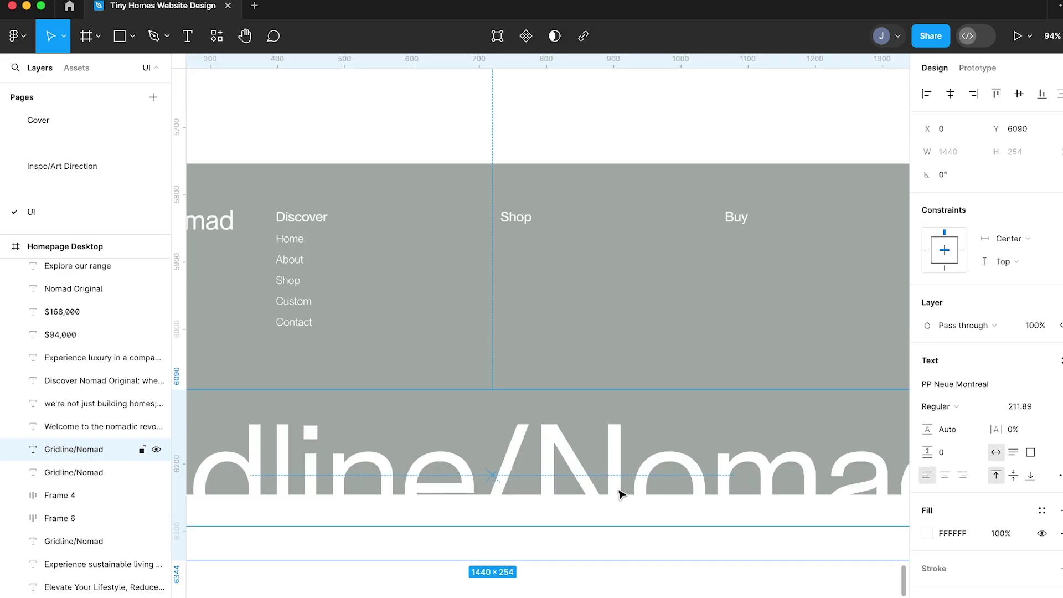
pyautogui.press('i')
pyautogui.click(685, 349)
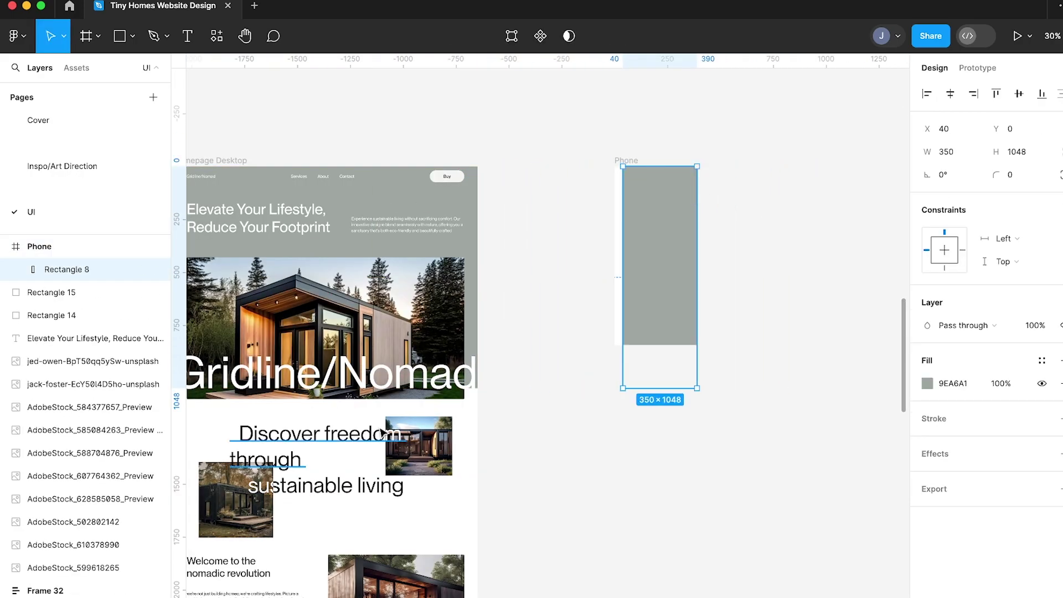
# Copy the hero's Gridline/Nomad wordmark into the Phone frame and send the grey-green rectangle behind the cabin photo
pyautogui.click(371, 383)
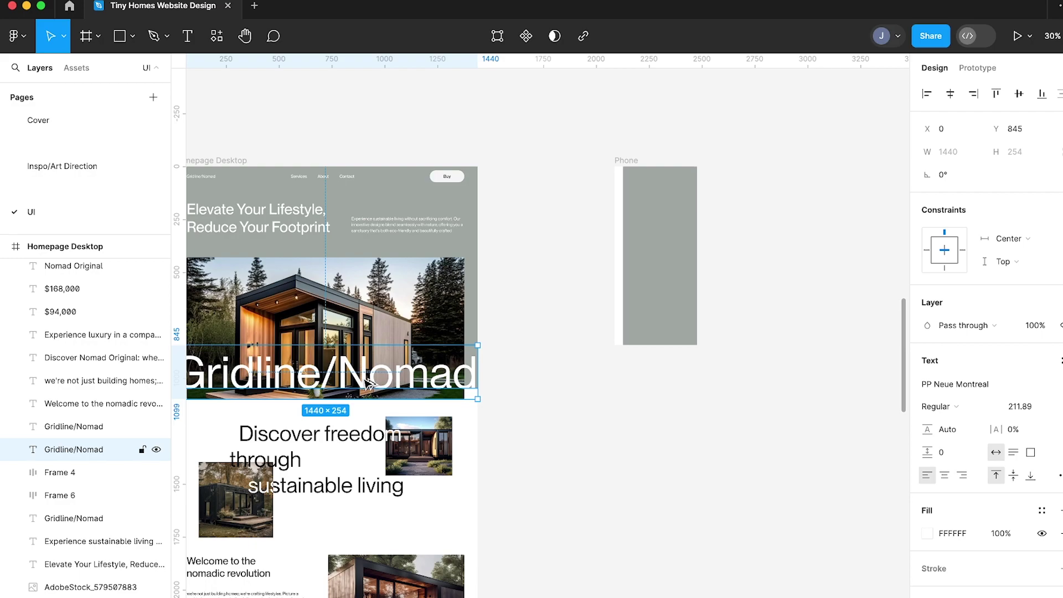
pyautogui.moveTo(371, 383); pyautogui.dragTo(697, 321)
pyautogui.click(679, 254)
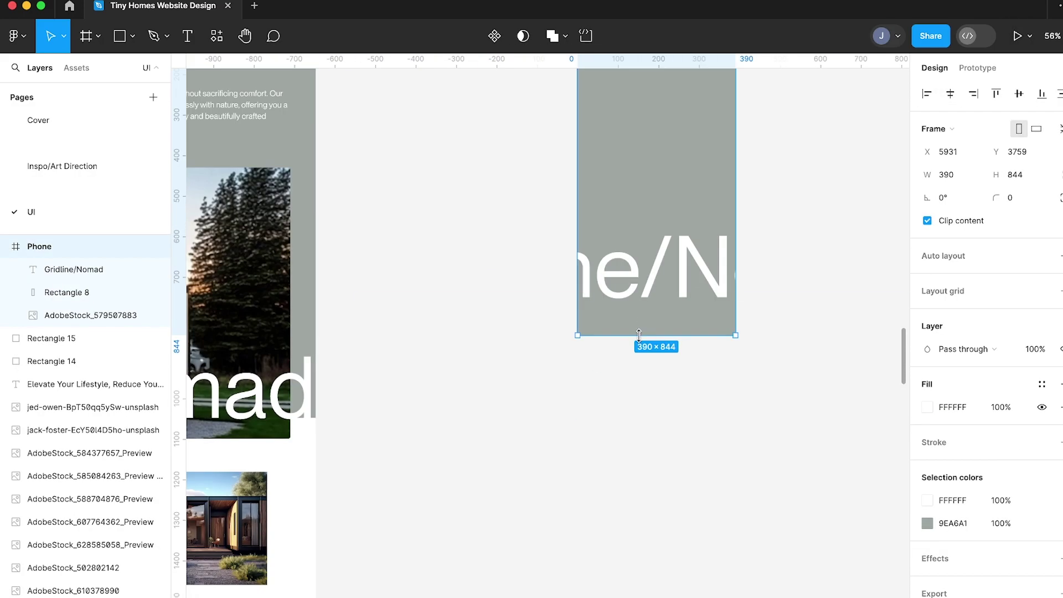
pyautogui.click(623, 318)
pyautogui.press('super+[')
# Extend the cabin photo in the Phone frame's hero upward
pyautogui.click(626, 323)
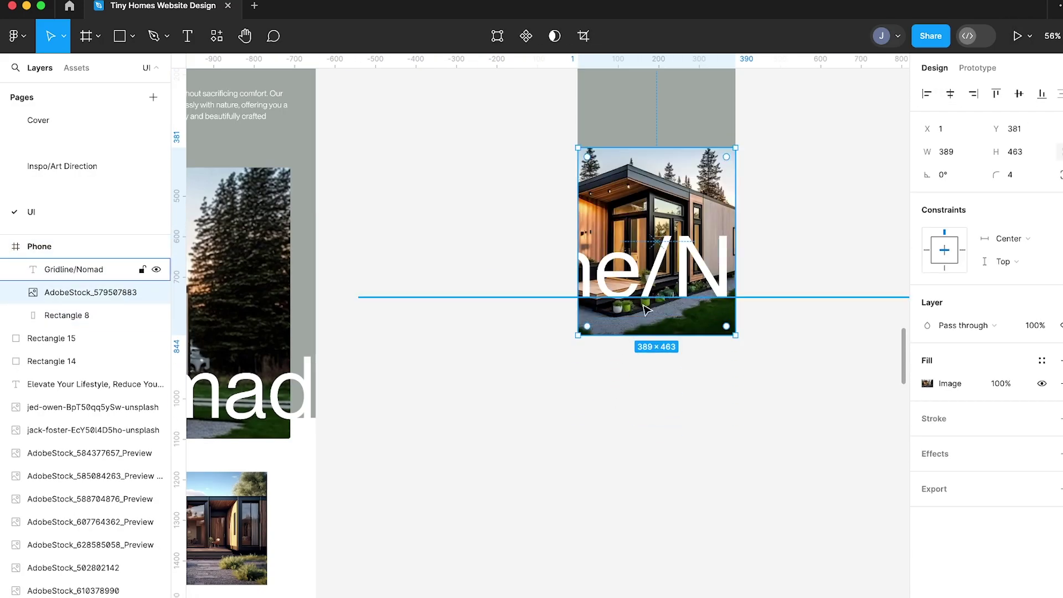
pyautogui.moveTo(704, 146); pyautogui.dragTo(704, 108)
pyautogui.scroll(5, 704, 94)
pyautogui.scroll(-4, 692, 249)
pyautogui.scroll(5, 686, 267)
pyautogui.press('Escape')
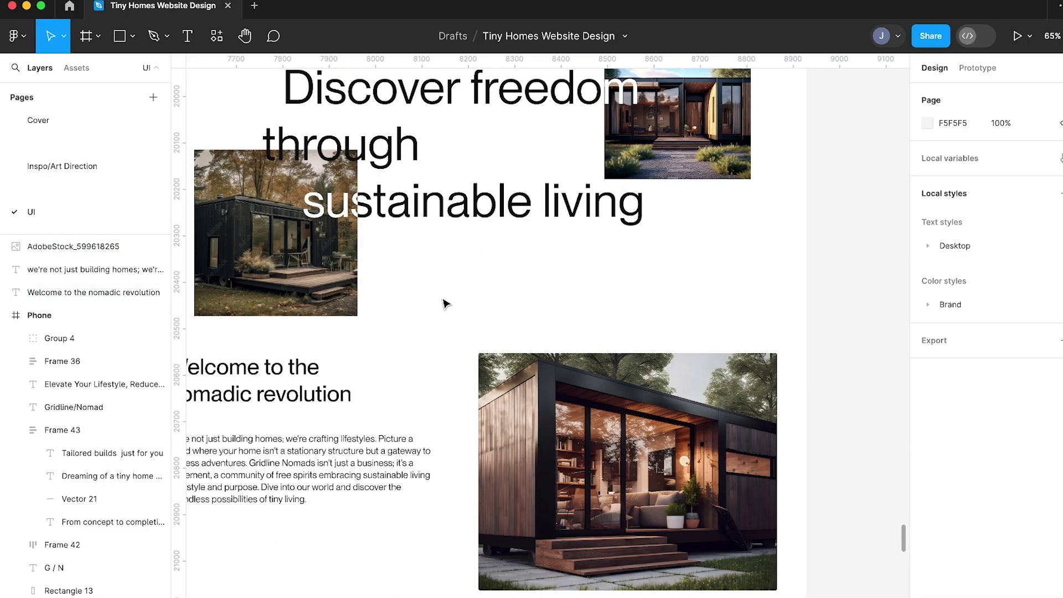
# Fit the "Welcome to the nomadic revolution" heading to the phone layout and place its paragraph and a 349 × 201 px cabin image beneath
pyautogui.click(691, 292)
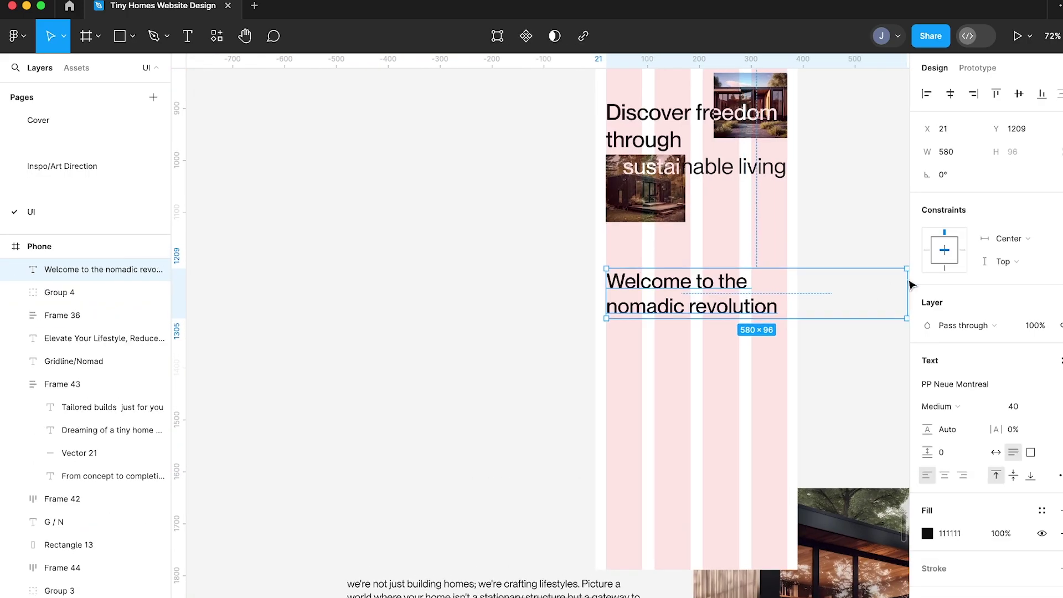
pyautogui.moveTo(901, 290); pyautogui.dragTo(736, 294)
pyautogui.moveTo(382, 596); pyautogui.dragTo(631, 358)
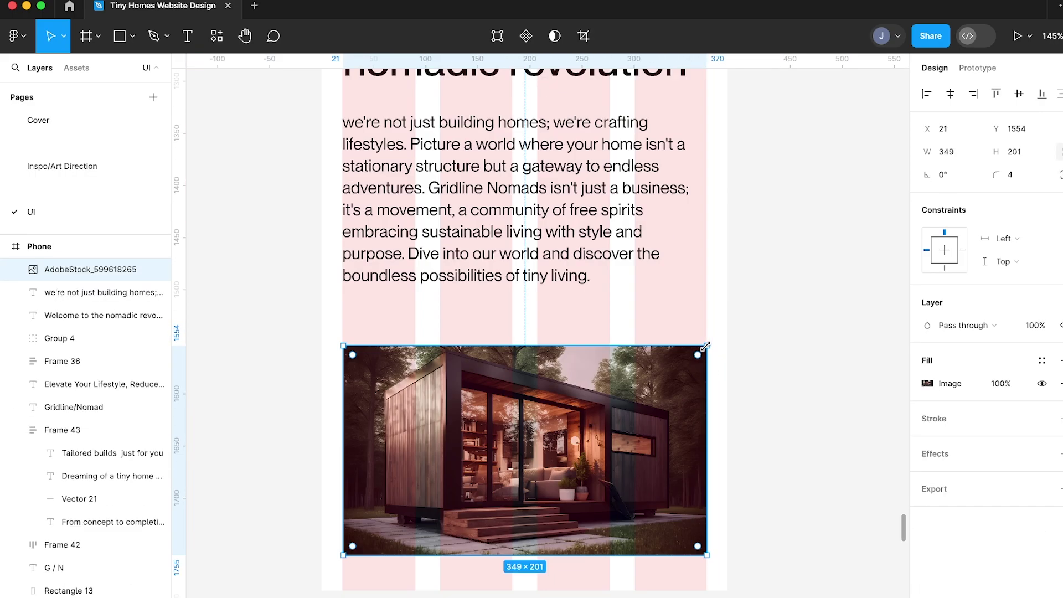
pyautogui.click(959, 200)
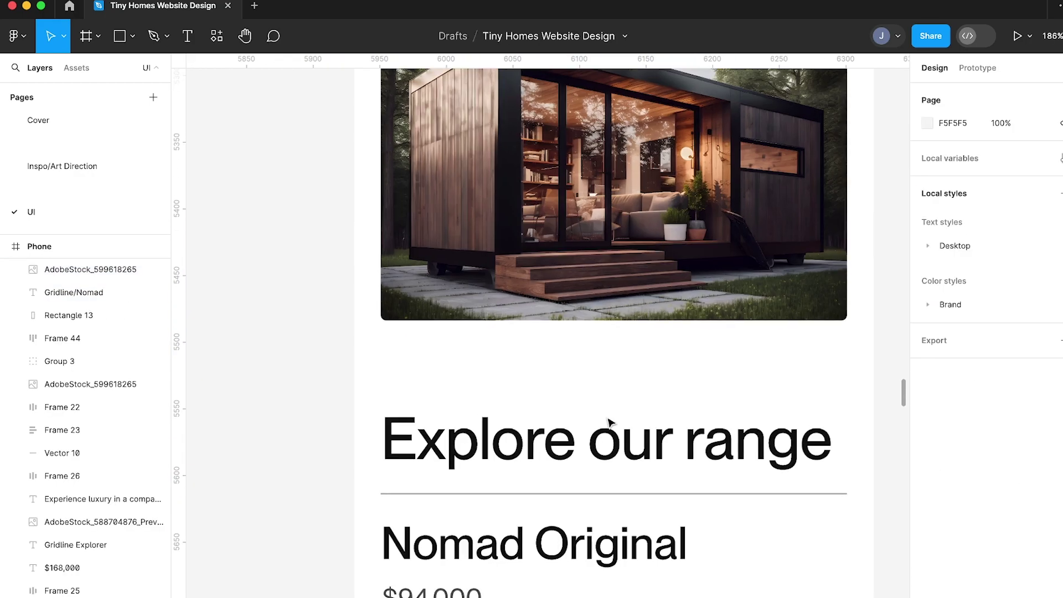
pyautogui.click(553, 329)
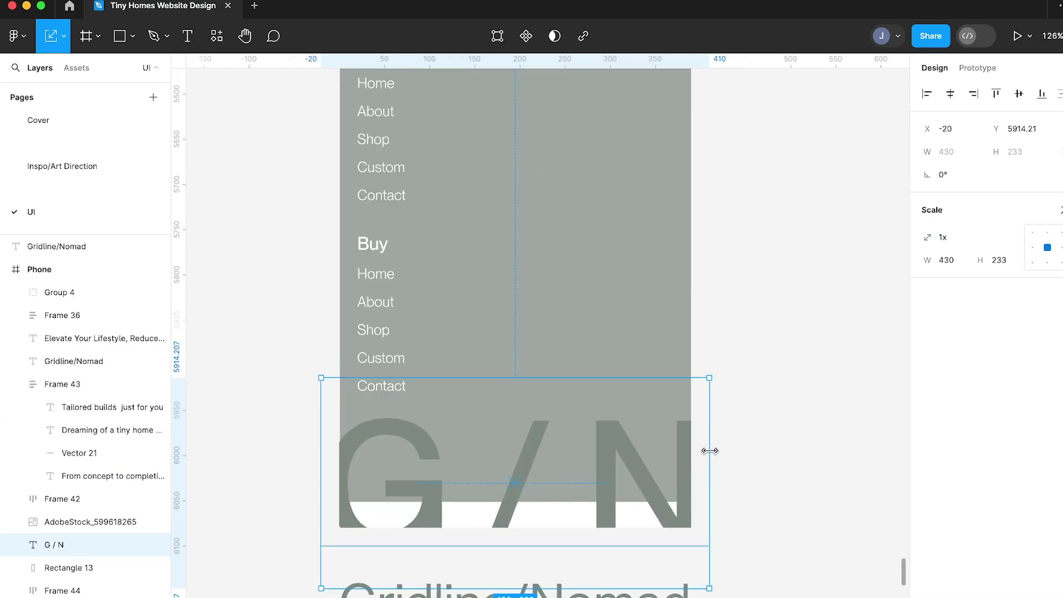
# Extend the phone footer's background behind the large G / N lettering to 944 px high
pyautogui.click(299, 370)
pyautogui.click(463, 357)
pyautogui.press('v')
pyautogui.scroll(5, 466, 434)
pyautogui.moveTo(475, 410); pyautogui.dragTo(476, 427)
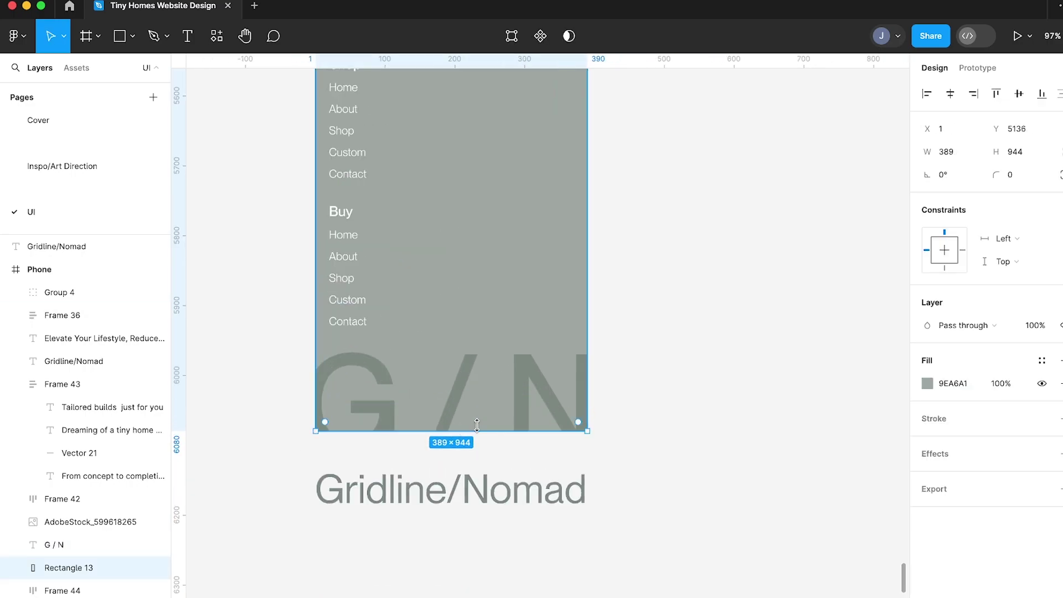
pyautogui.click(617, 376)
pyautogui.scroll(-3, 571, 359)
pyautogui.scroll(-5, 679, 409)
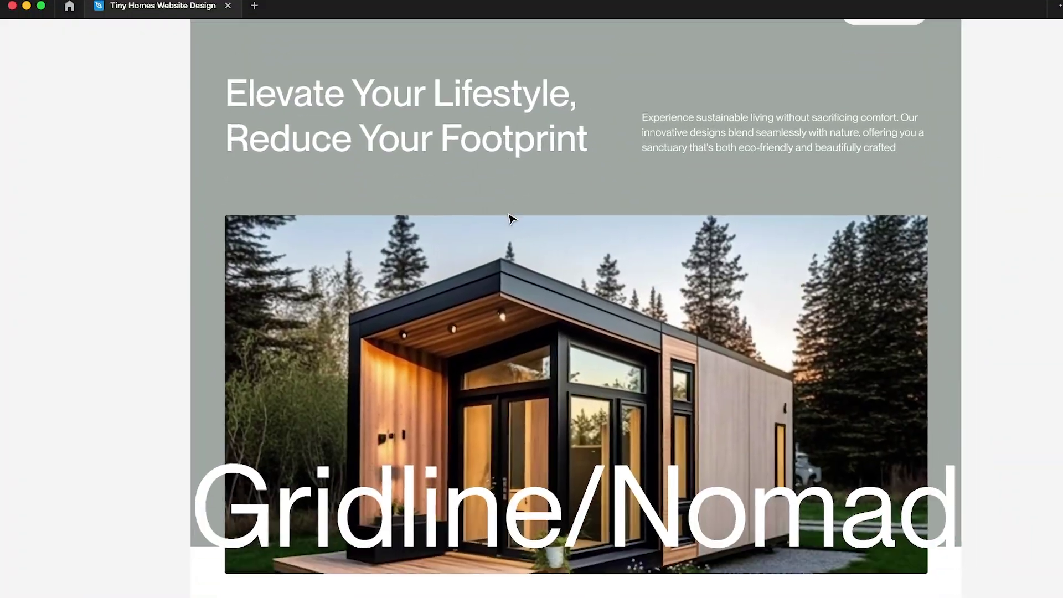
# Copy the word "through" from the desktop "Discover freedom through" heading as a separate text and lay it over the original word
pyautogui.scroll(-10, 511, 219)
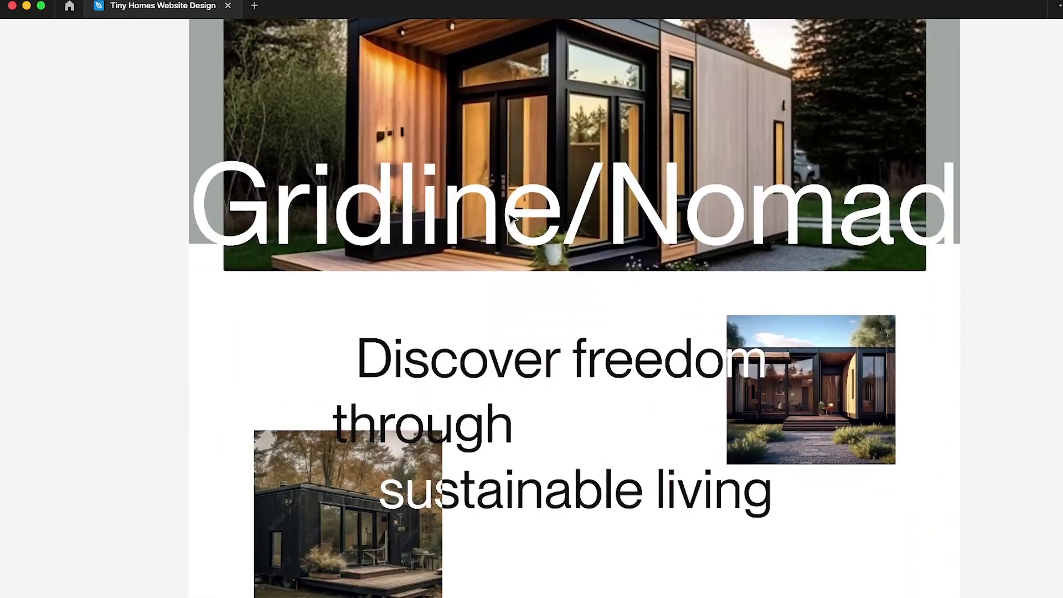
pyautogui.hotkey('shift', 'g')
pyautogui.scroll(1, 383, 341)
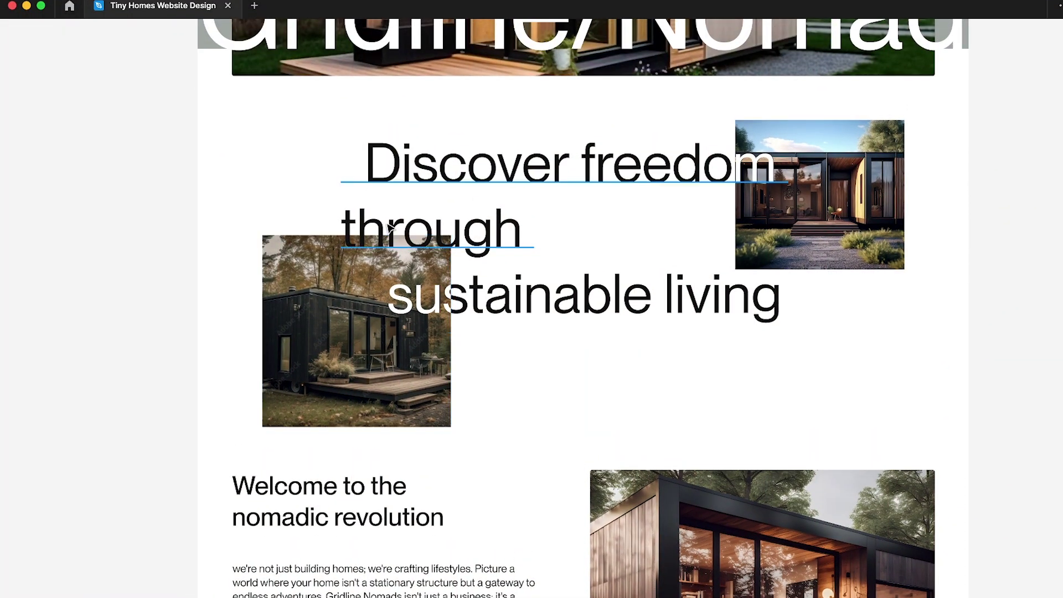
pyautogui.scroll(5, 388, 226)
pyautogui.click(346, 300)
pyautogui.scroll(-4, 344, 299)
pyautogui.doubleClick(347, 288)
pyautogui.doubleClick(347, 288)
pyautogui.press('Escape')
pyautogui.click(220, 250)
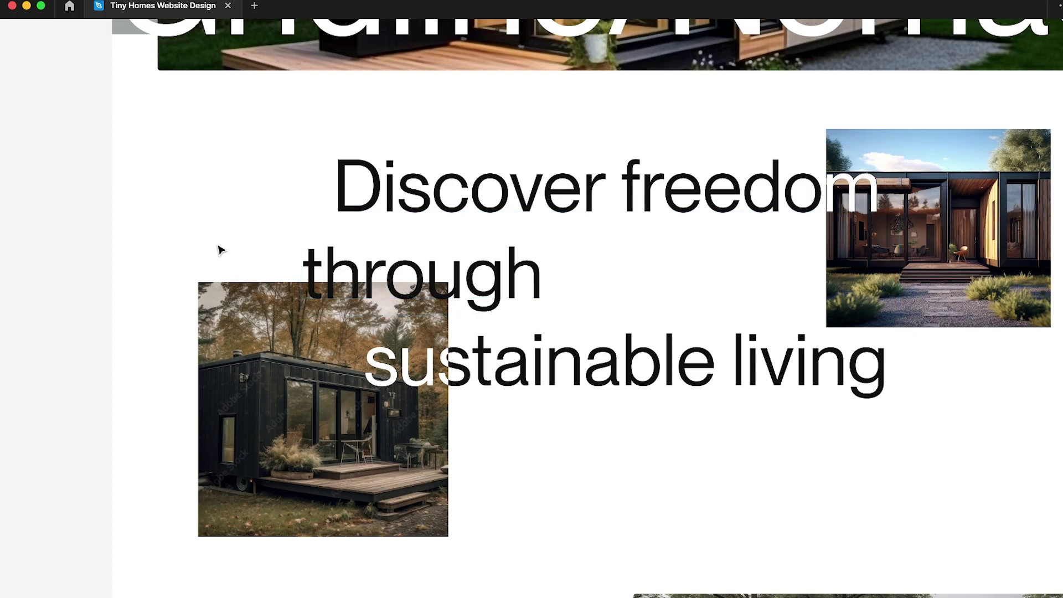
pyautogui.press('super+v')
pyautogui.moveTo(377, 201); pyautogui.dragTo(390, 286)
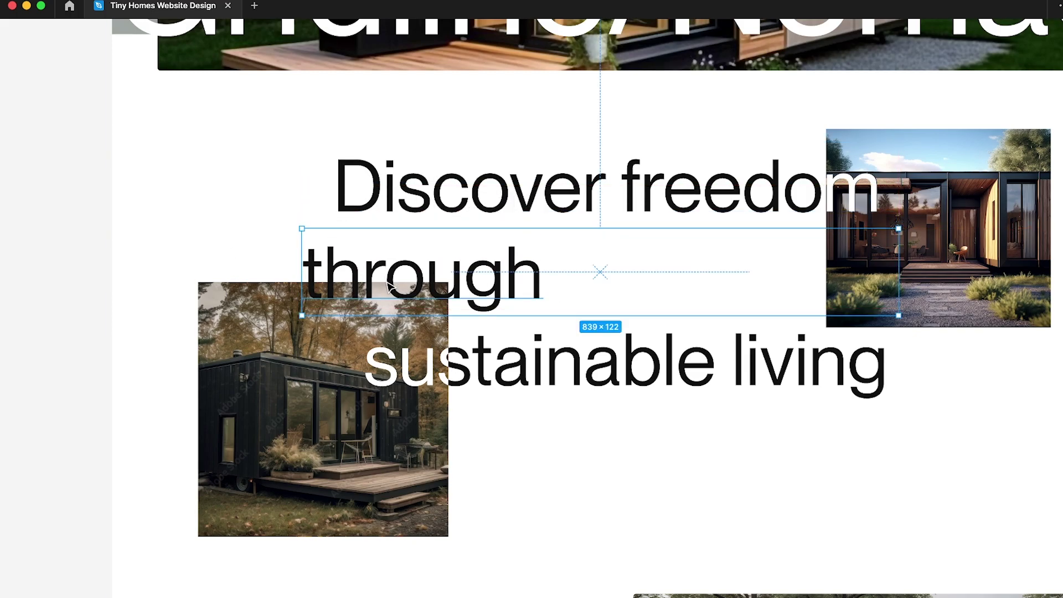
# Fit the separate "through" text box to its word and wrap it in an auto layout frame
pyautogui.press('super+backslash')
pyautogui.hotkey('shift', 'a')
pyautogui.scroll(5, 423, 225)
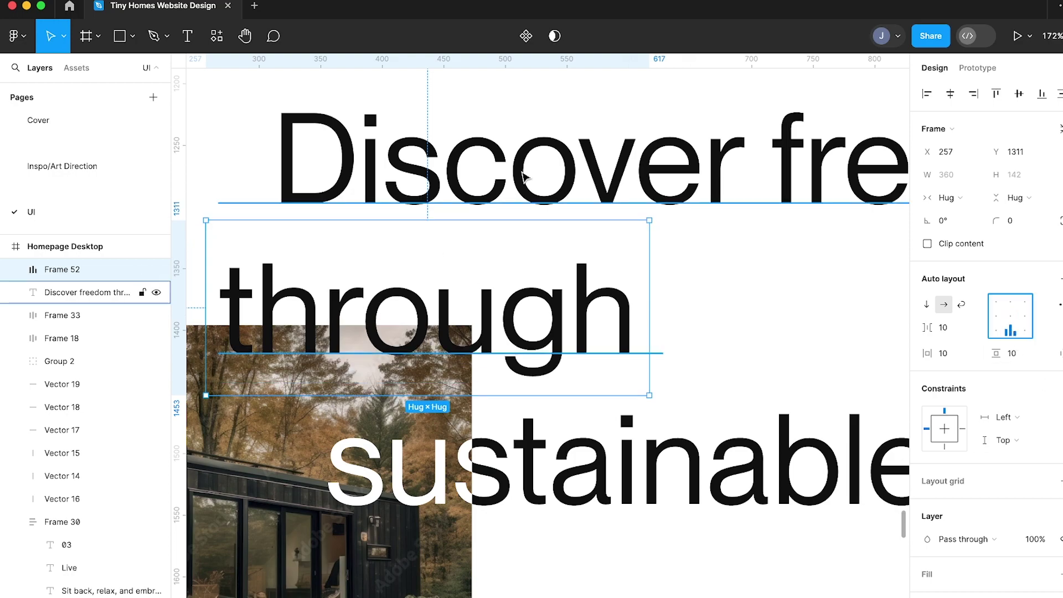
# Try to shorten the "through" frame from its upper edge to 57 px high and set its text colour to FFFFFF
pyautogui.moveTo(465, 225); pyautogui.dragTo(465, 326)
pyautogui.scroll(-4, 969, 499)
pyautogui.click(949, 555)
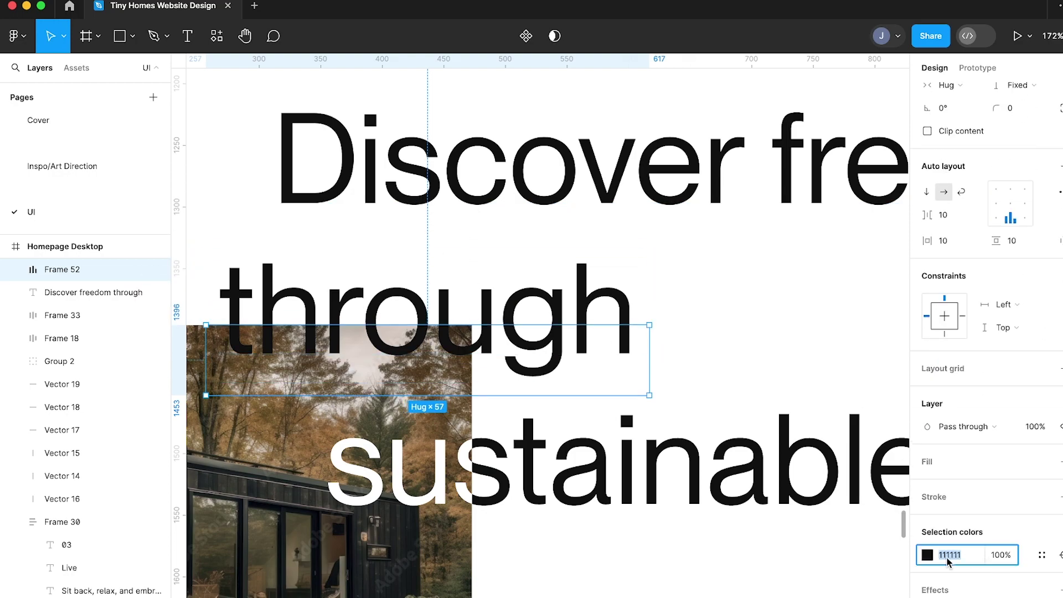
pyautogui.write('ffffff')
pyautogui.press('Return')
# Try sending the white "through" frame and the dark cabin photo backward in the layer order
pyautogui.press('super+bracketleft')
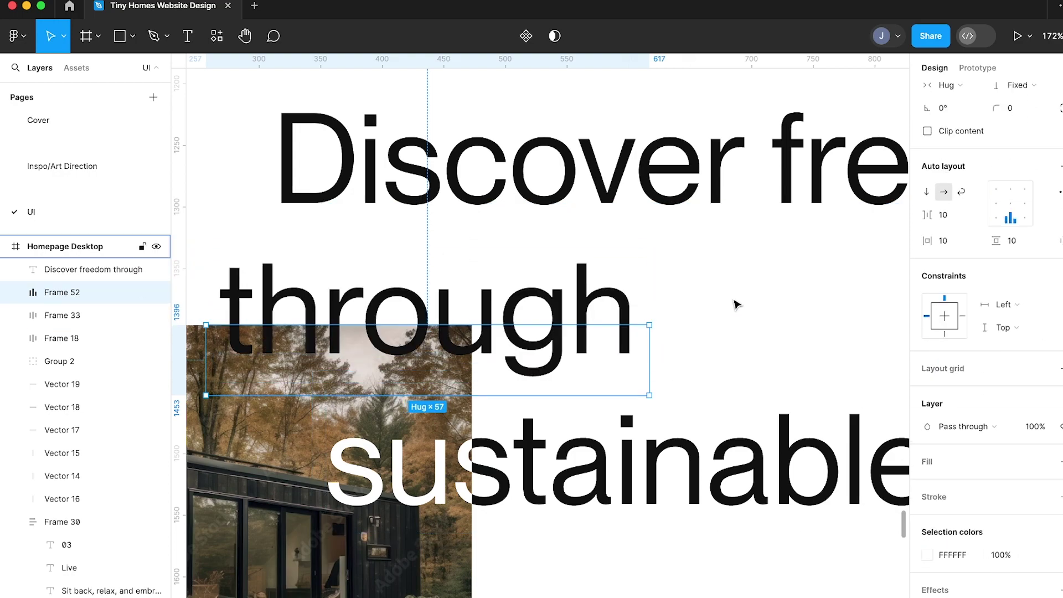
pyautogui.hscroll(-2, 286, 500)
pyautogui.click(324, 501)
pyautogui.press('super+bracketleft')
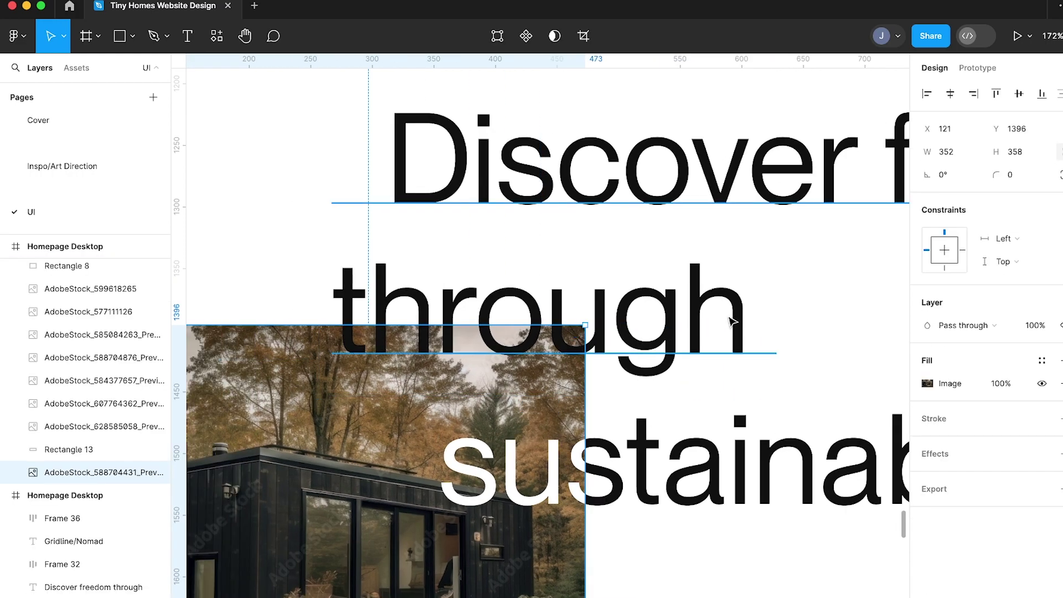
# Undo the layer order, text colour and height changes made around the "through" frame, keeping its auto layout
pyautogui.press('super+z')
pyautogui.press('super+z')
pyautogui.press('super+z')
pyautogui.press('super+z')
pyautogui.press('super+z')
pyautogui.press('super+z')
pyautogui.press('super+z')
pyautogui.press('super+z')
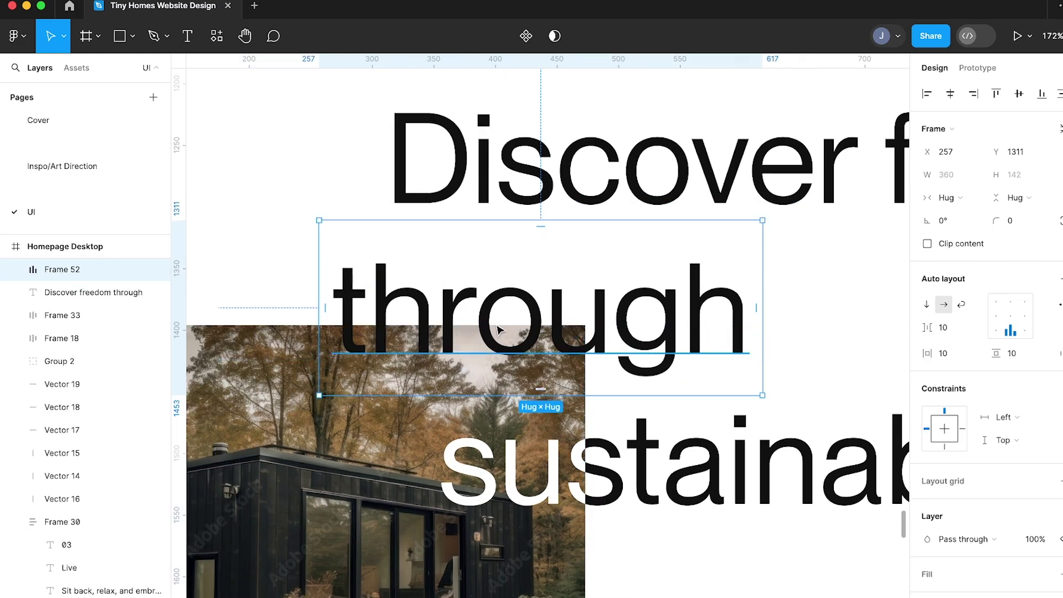
pyautogui.hotkey('ctrl', 'z')
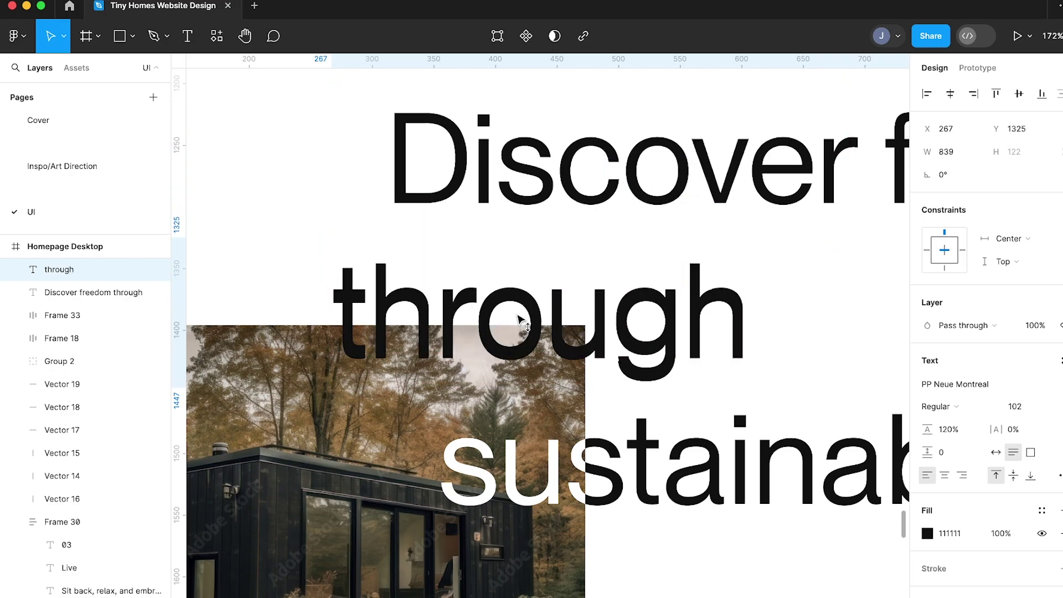
pyautogui.hotkey('ctrl', 'z')
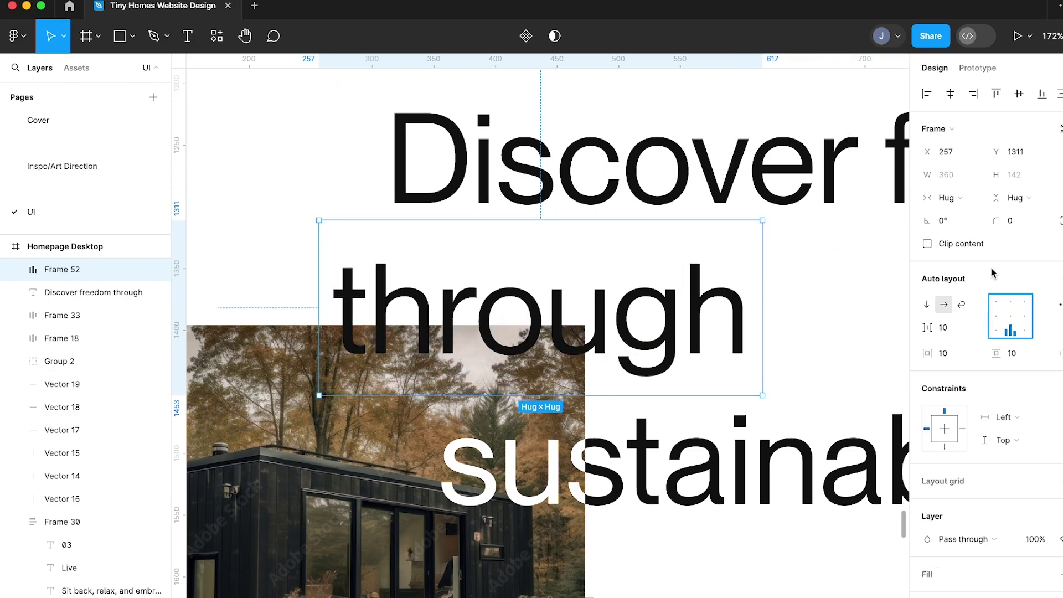
# Turn on content clipping for the "through" frame and set its text colour to FFFFFF
pyautogui.click(927, 243)
pyautogui.scroll(-3, 991, 481)
pyautogui.click(955, 547)
pyautogui.write('ffffff')
pyautogui.press('Return')
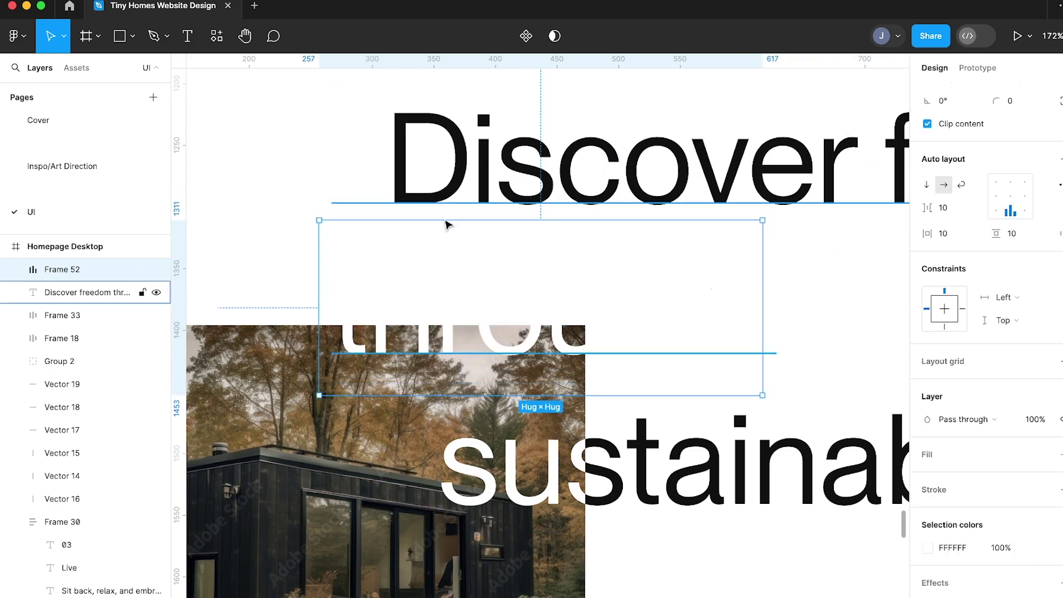
# Crop the white "through" frame to 216 × 57 px over the dark cabin photo and align its content bottom left
pyautogui.moveTo(446, 221); pyautogui.dragTo(444, 308)
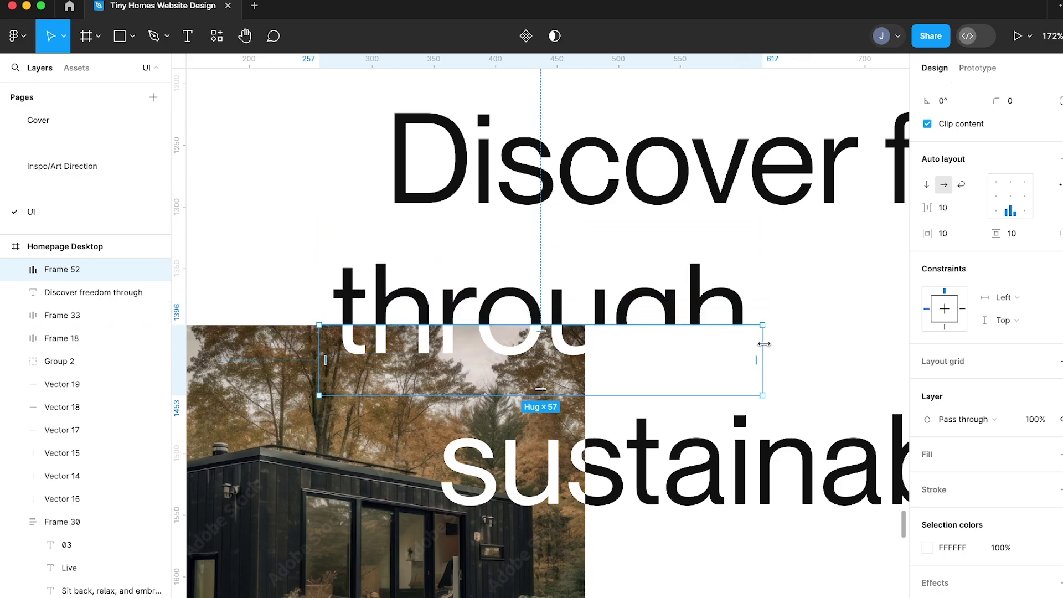
pyautogui.click(996, 210)
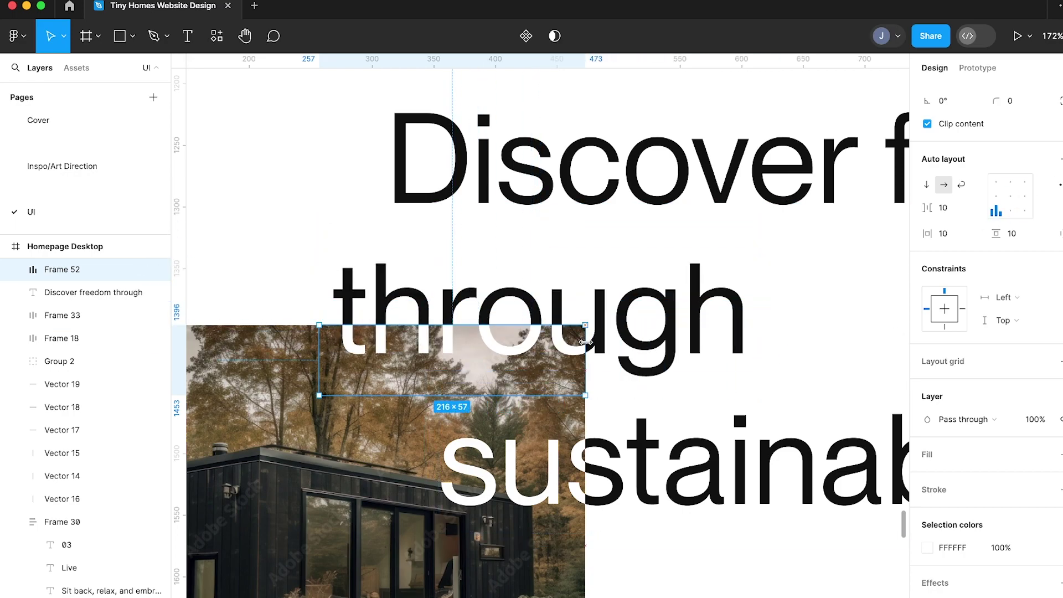
pyautogui.click(262, 270)
# Wrap the Welcome text and its cabin photo in an auto layout frame named "section", hugging its content at X 0 with 64 padding
pyautogui.scroll(-5, 266, 266)
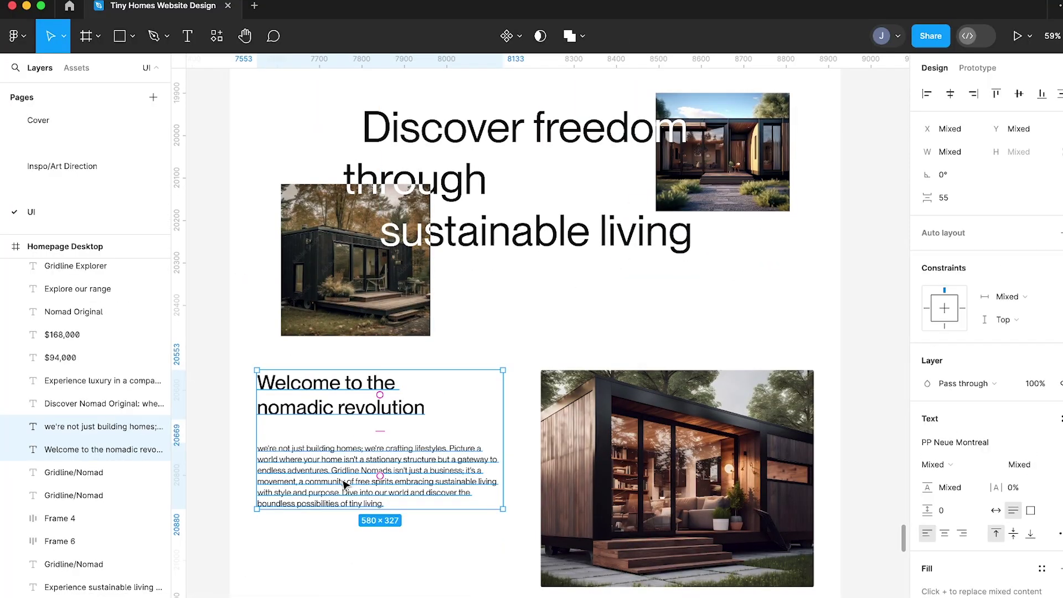
pyautogui.click(949, 332)
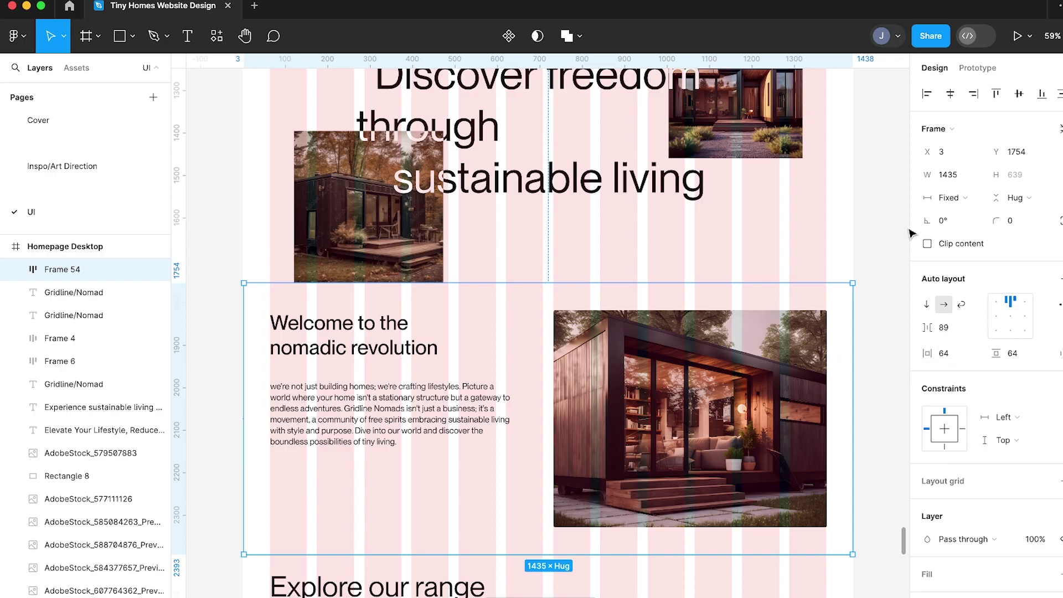
pyautogui.click(953, 198)
pyautogui.click(962, 220)
pyautogui.click(788, 175)
pyautogui.click(323, 390)
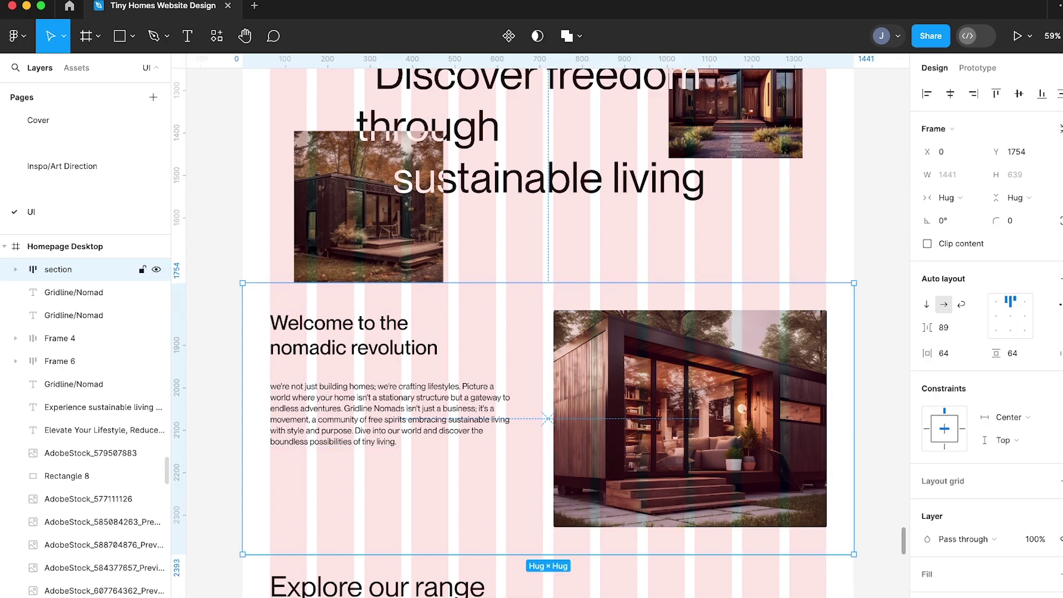
# Rename the Welcome section's text frame as "content-wrapper" and its photo as "about-image"
pyautogui.click(15, 269)
pyautogui.doubleClick(77, 292)
pyautogui.write('content-wrapper')
pyautogui.click(111, 316)
pyautogui.write('about-imag')
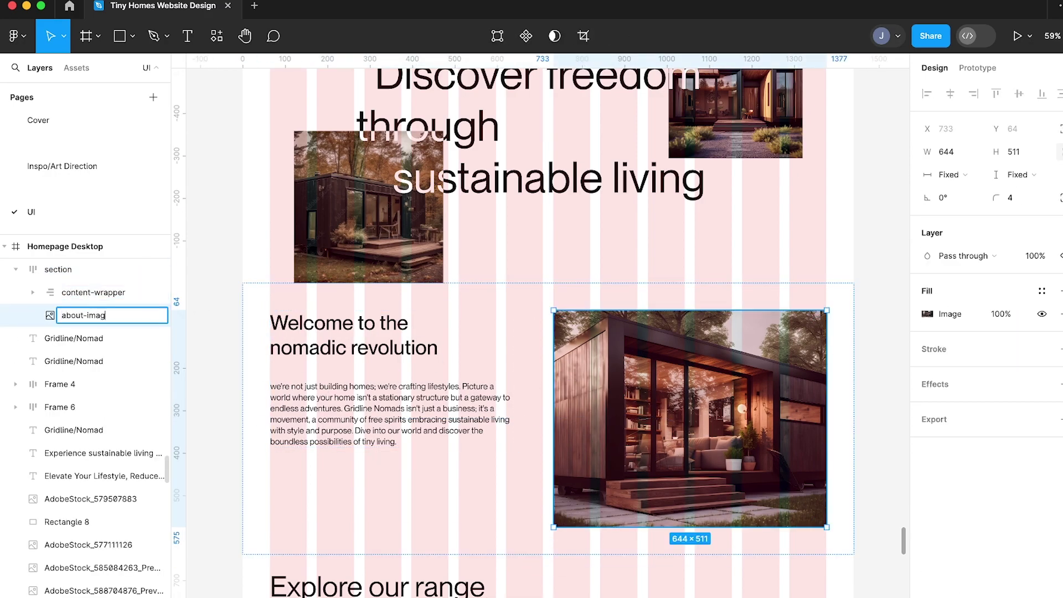
pyautogui.write('e')
pyautogui.click(880, 414)
# Check the range section's description text against the column grid and look over the sections down to the custom builds
pyautogui.hotkey('ctrl', 'g')
pyautogui.scroll(-10, 221, 361)
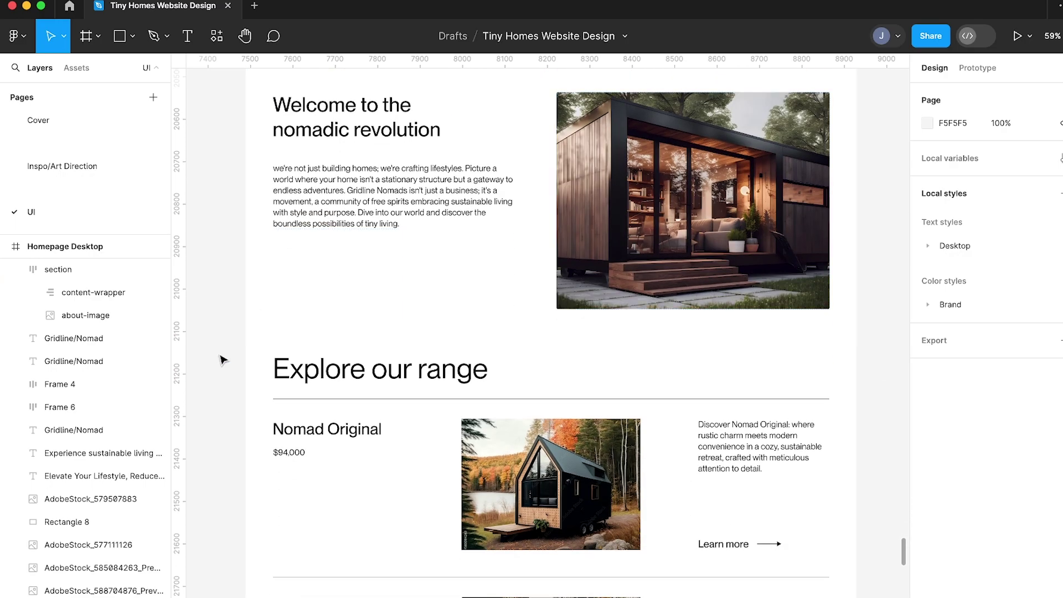
pyautogui.hscroll(-2, 222, 347)
pyautogui.scroll(-2, 224, 349)
pyautogui.hscroll(2, 224, 349)
pyautogui.hotkey('ctrl', 'g')
pyautogui.click(742, 311)
pyautogui.scroll(8, 731, 314)
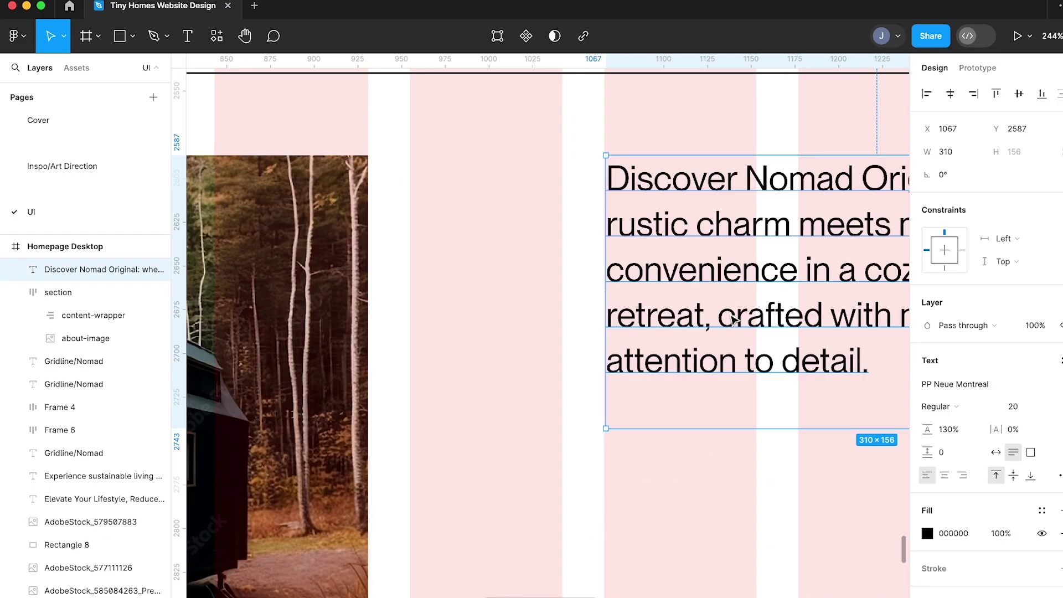
pyautogui.hotkey('ctrl', 'g')
pyautogui.scroll(-8, 731, 314)
pyautogui.scroll(-5, 734, 321)
pyautogui.scroll(-20, 249, 509)
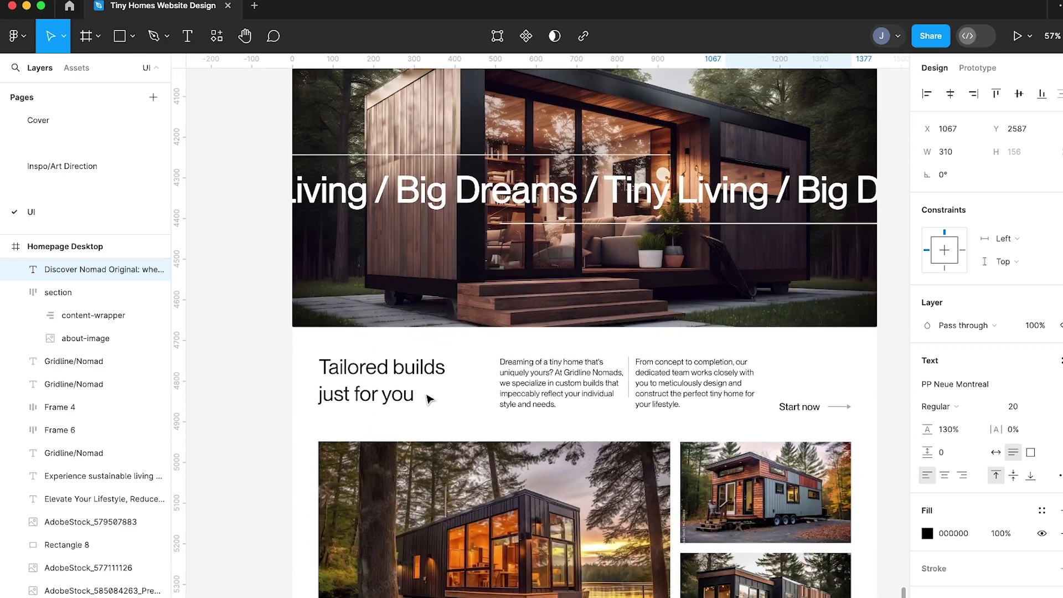
# Set the vertical spacing between the wide marquee photo and the "Tailored builds just for you" section to 64
pyautogui.click(415, 354)
pyautogui.scroll(-5, 609, 392)
pyautogui.scroll(-1, 612, 398)
pyautogui.moveTo(526, 428); pyautogui.dragTo(527, 437)
pyautogui.scroll(4, 526, 438)
pyautogui.keyDown('shift'); pyautogui.click(589, 284); pyautogui.keyUp('shift')
pyautogui.click(953, 201)
pyautogui.write('64')
pyautogui.press('Return')
pyautogui.press('Escape')
pyautogui.hscroll(3, 326, 283)
pyautogui.scroll(3, 327, 283)
# Group the footer elements and set the vertical spacing between the custom builds group and the footer group to 128
pyautogui.keyDown('super'); pyautogui.click(329, 285); pyautogui.keyUp('super')
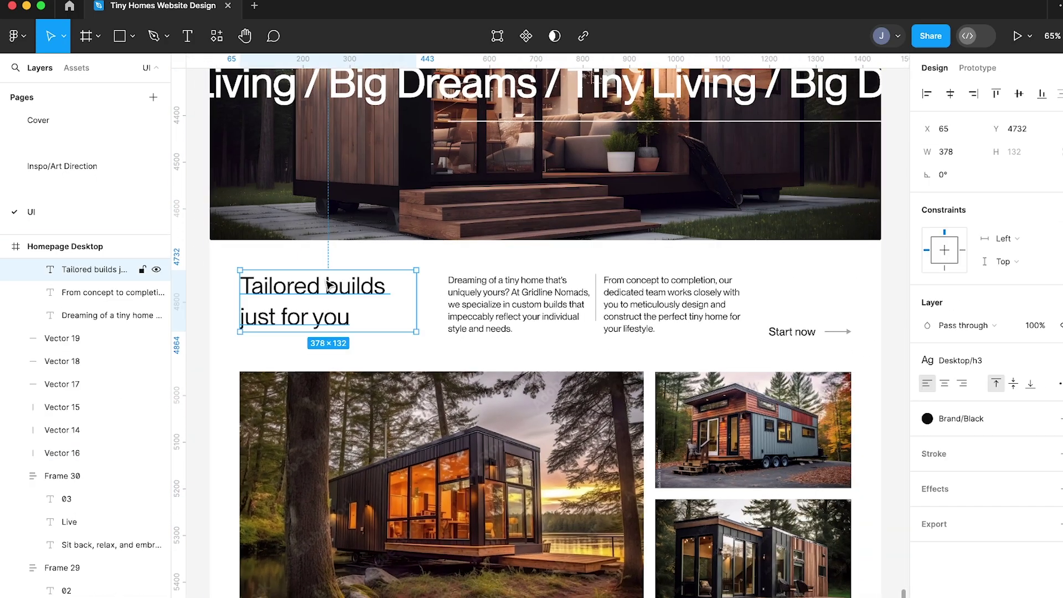
pyautogui.scroll(-3, 327, 283)
pyautogui.click(835, 313)
pyautogui.scroll(-3, 834, 313)
pyautogui.scroll(-3, 709, 459)
pyautogui.moveTo(390, 365); pyautogui.dragTo(775, 551)
pyautogui.press('super+g')
pyautogui.keyDown('shift'); pyautogui.click(598, 227); pyautogui.keyUp('shift')
pyautogui.click(961, 218)
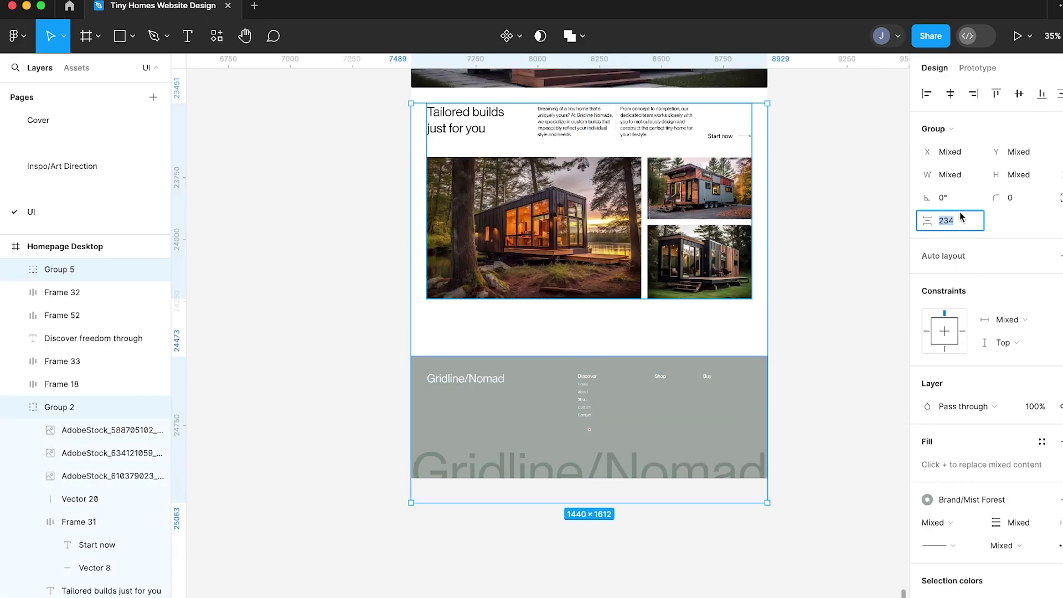
pyautogui.write('128')
pyautogui.press('Return')
# Shorten the Homepage Desktop frame to a height of 6140 px at the end of the footer
pyautogui.scroll(10, 574, 446)
pyautogui.click(561, 389)
pyautogui.scroll(5, 545, 429)
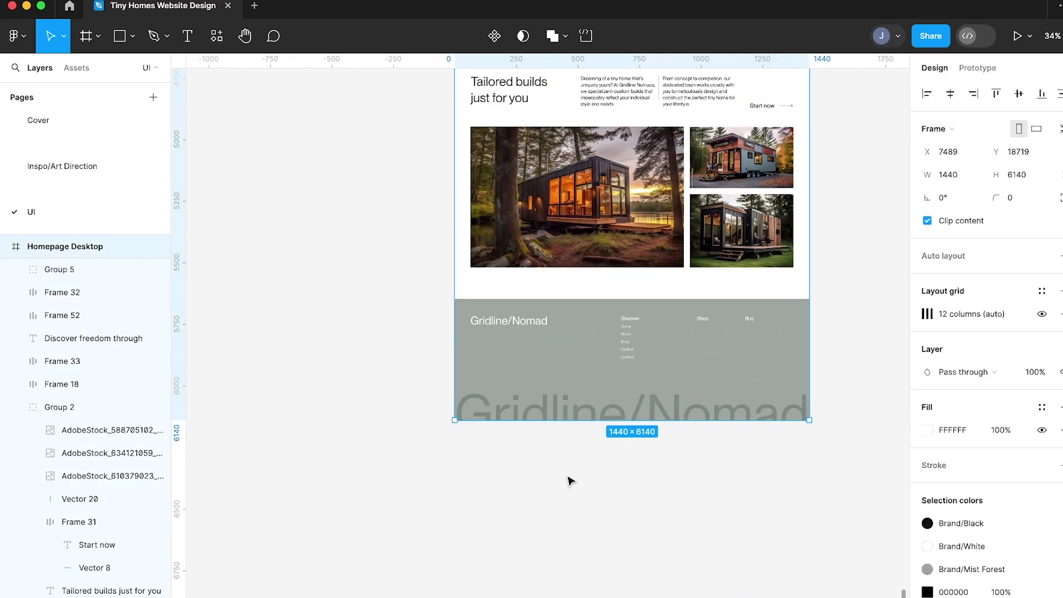
pyautogui.click(571, 481)
pyautogui.scroll(8, 493, 420)
pyautogui.scroll(-3, 482, 453)
pyautogui.hscroll(-4, 482, 453)
pyautogui.hscroll(4, 482, 453)
pyautogui.moveTo(539, 409); pyautogui.dragTo(365, 252)
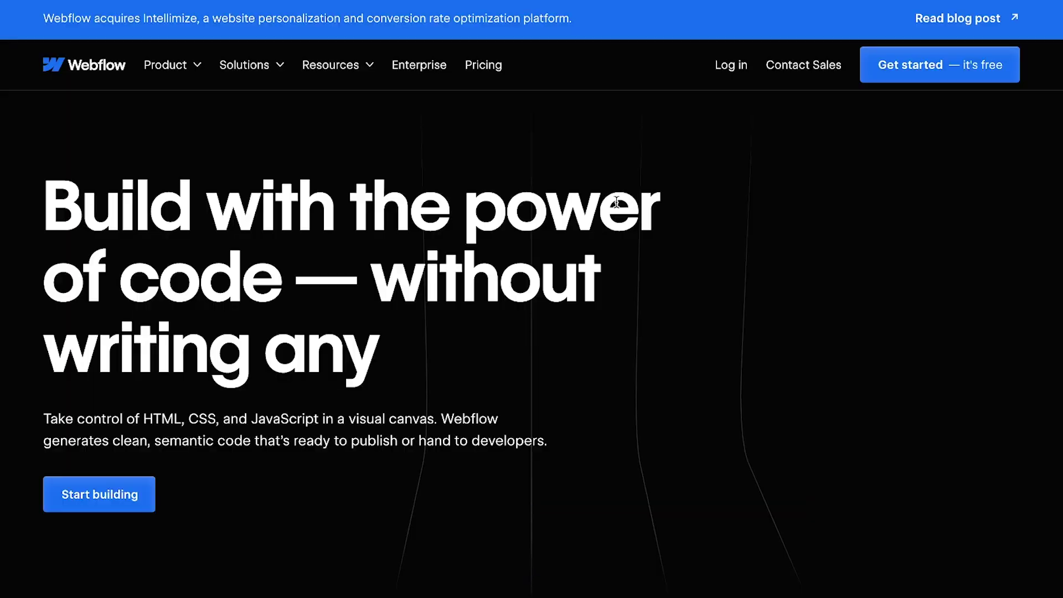
# Switch to the Webflow homepage and review its feature list on page structure, styling, animations, content-rich pages and going live
pyautogui.scroll(-7, 617, 204)
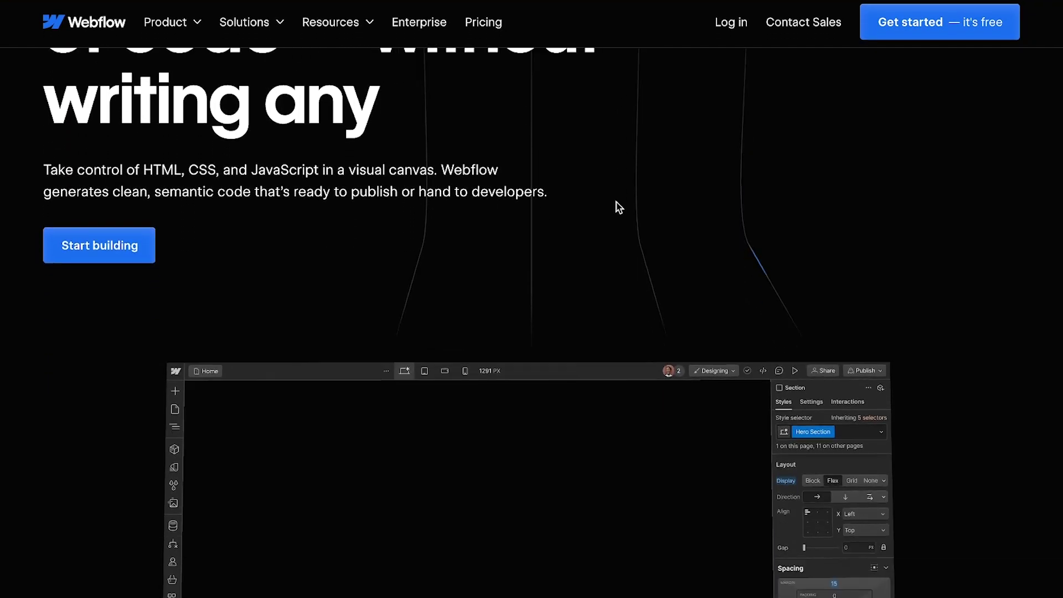
pyautogui.scroll(-2, 616, 204)
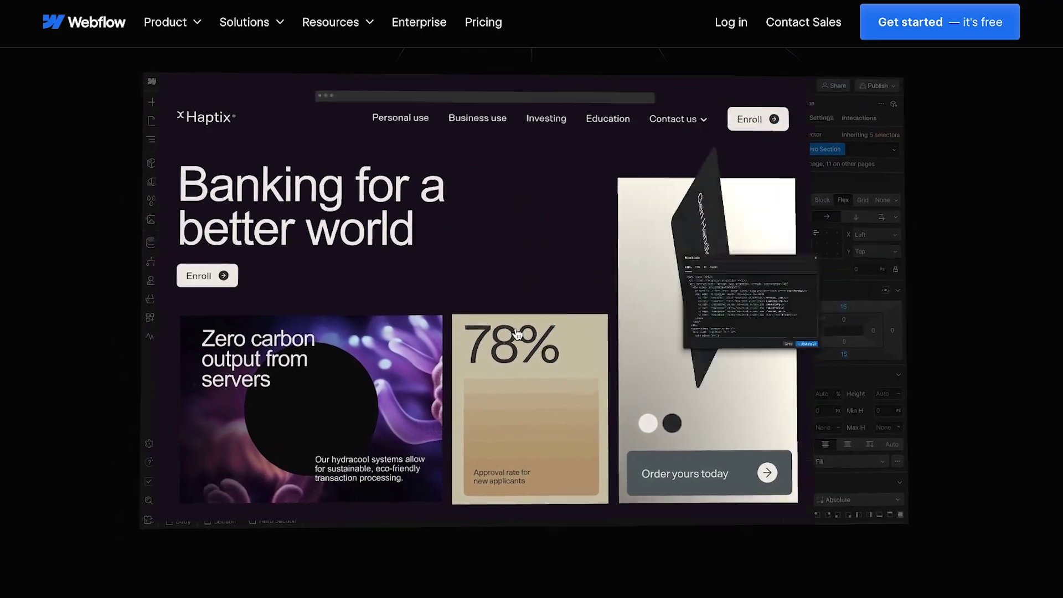
pyautogui.scroll(-5, 517, 332)
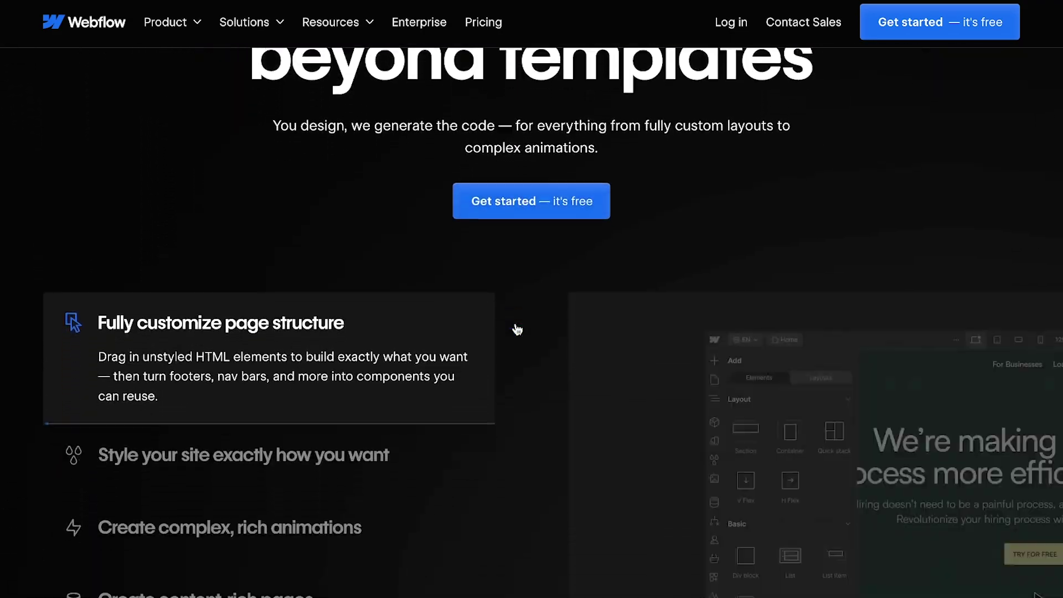
pyautogui.scroll(-2, 517, 329)
pyautogui.click(373, 308)
pyautogui.scroll(-2, 373, 308)
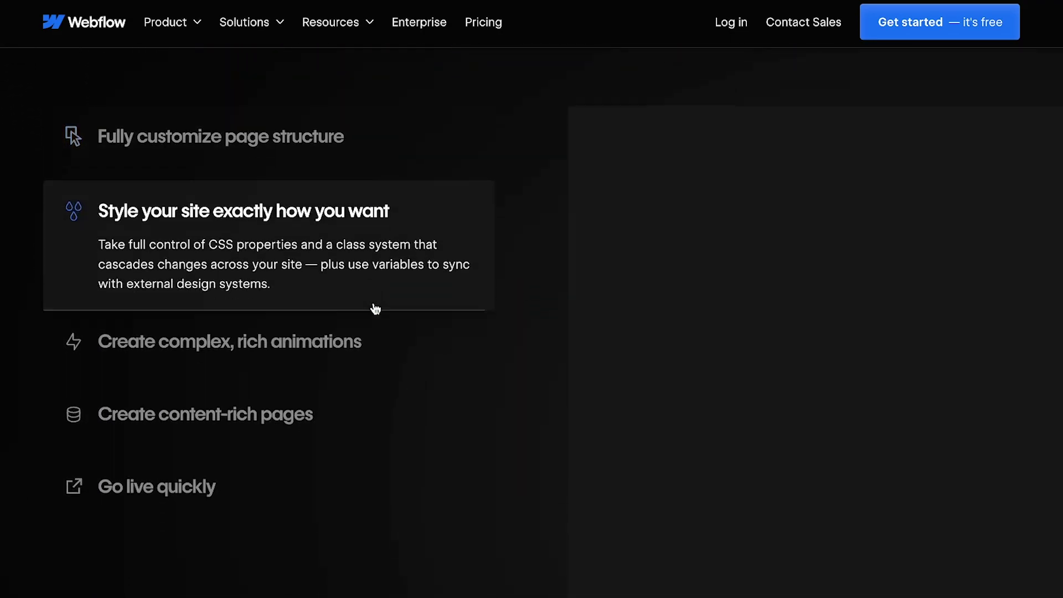
pyautogui.click(340, 306)
pyautogui.click(273, 374)
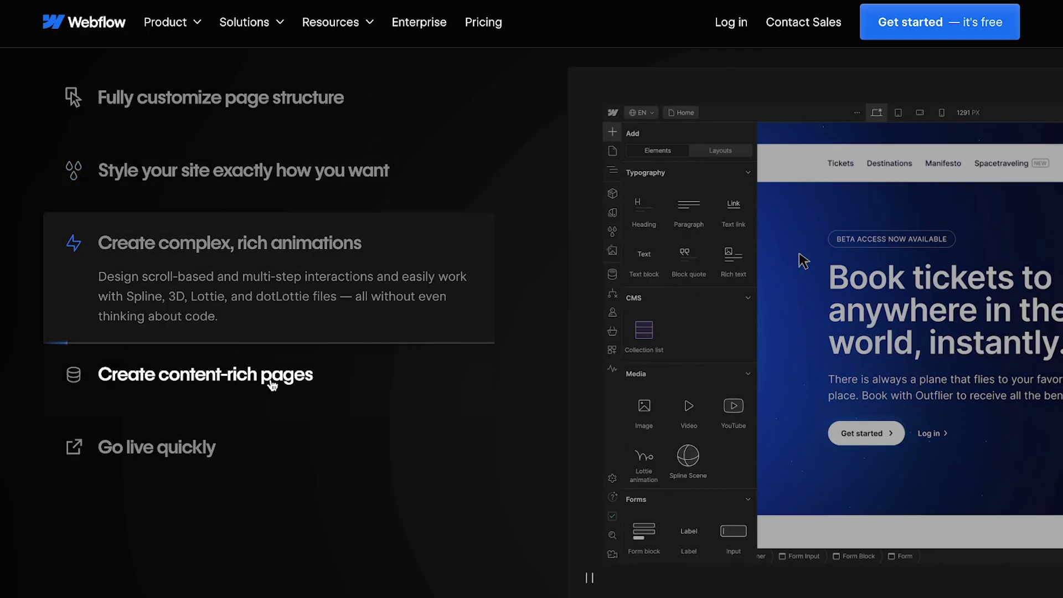
pyautogui.scroll(-1, 173, 387)
pyautogui.click(172, 387)
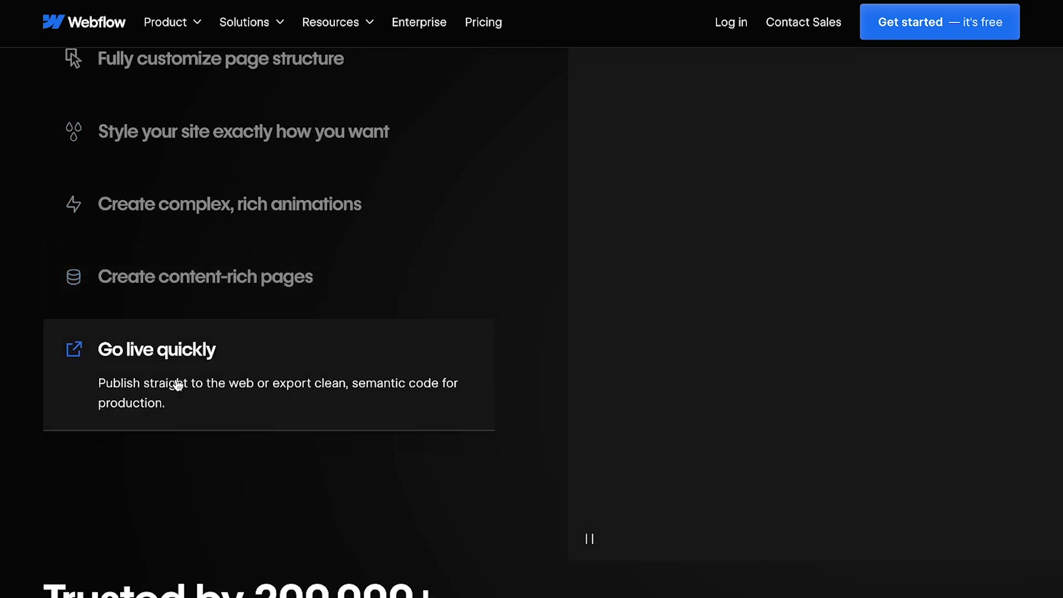
# Look over the Webflow homepage's customer stories and its growth platform section with Webflow Apps and Collaboration
pyautogui.scroll(-3, 178, 386)
pyautogui.scroll(-8, 177, 384)
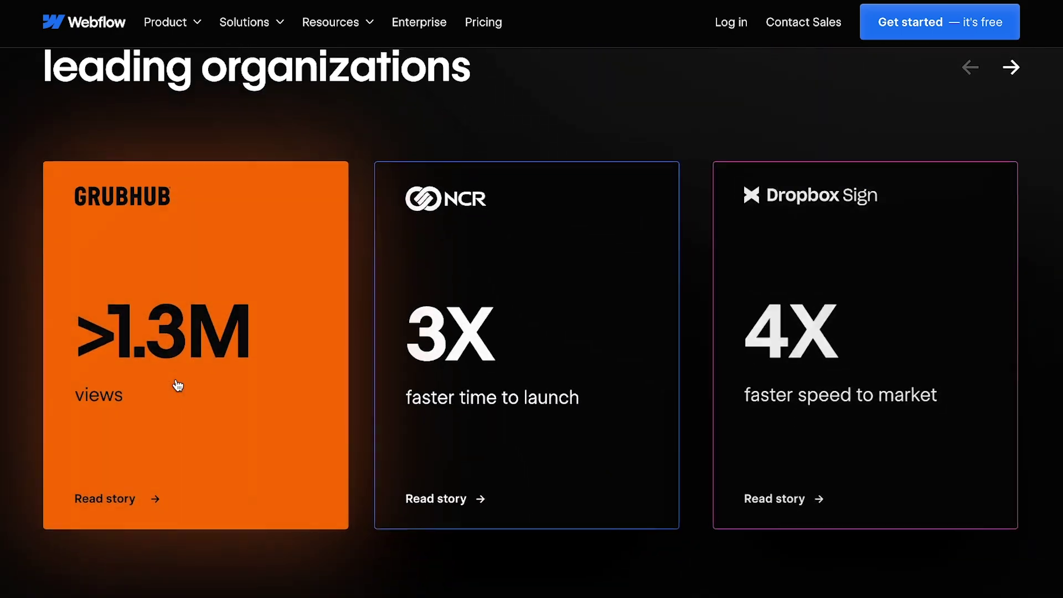
pyautogui.scroll(-11, 776, 391)
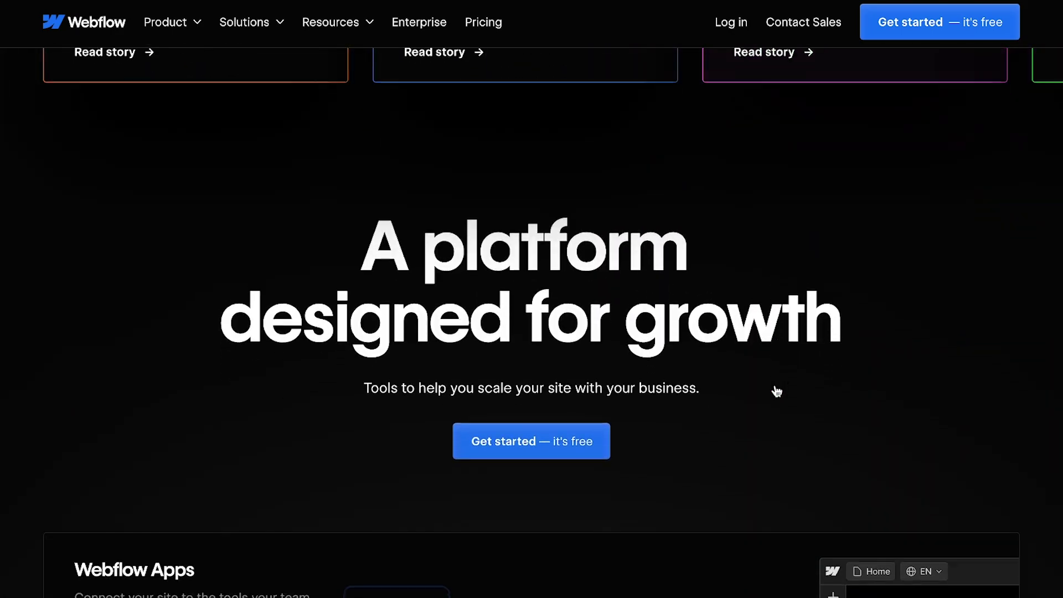
pyautogui.scroll(-6, 776, 391)
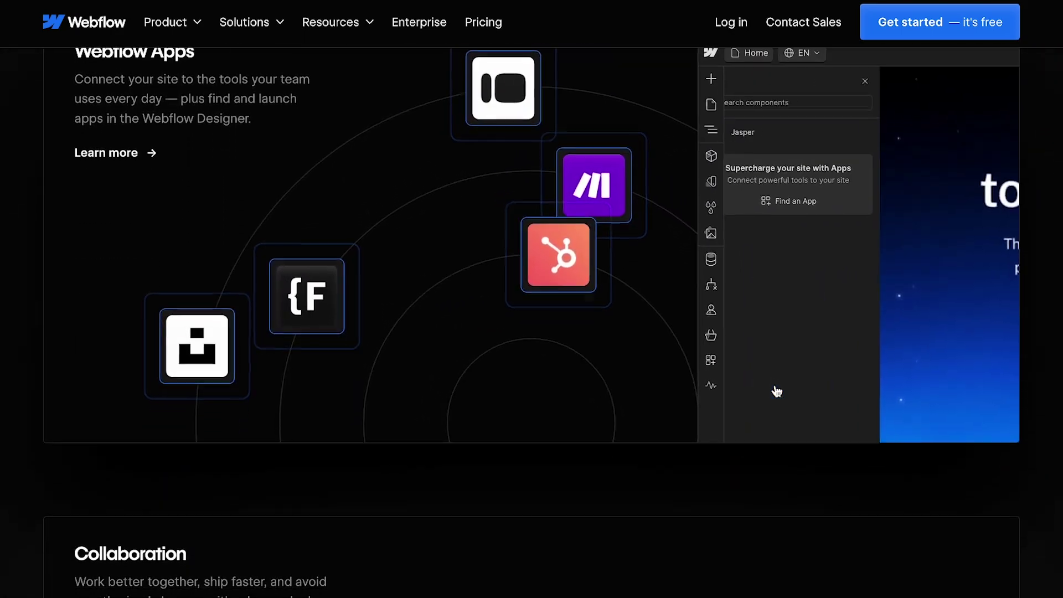
pyautogui.scroll(2, 777, 391)
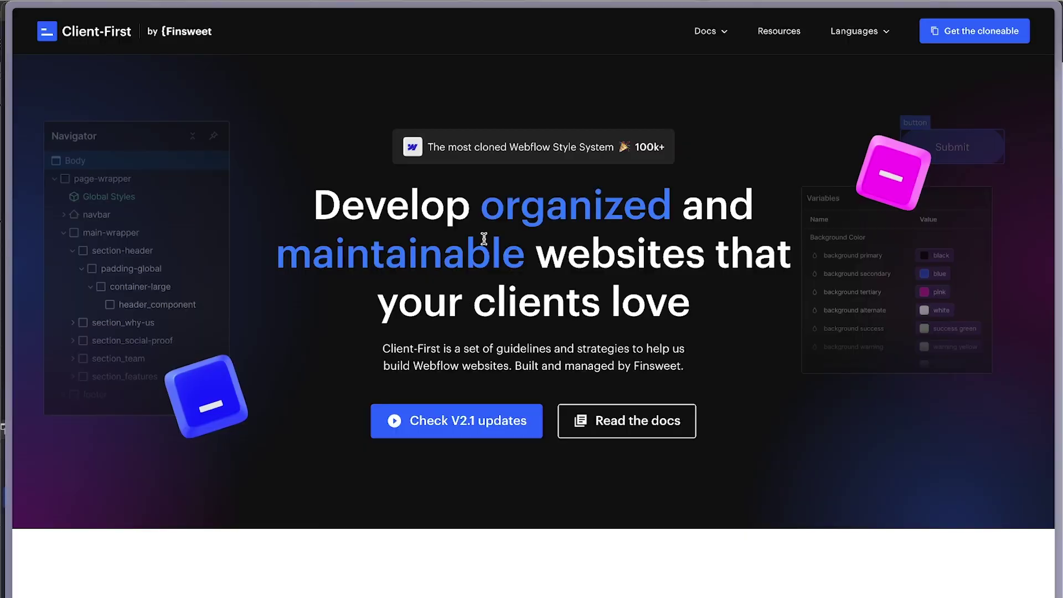
# Open the Client-First Cloneable from the Client-First site and clone it in Webflow
pyautogui.click(970, 33)
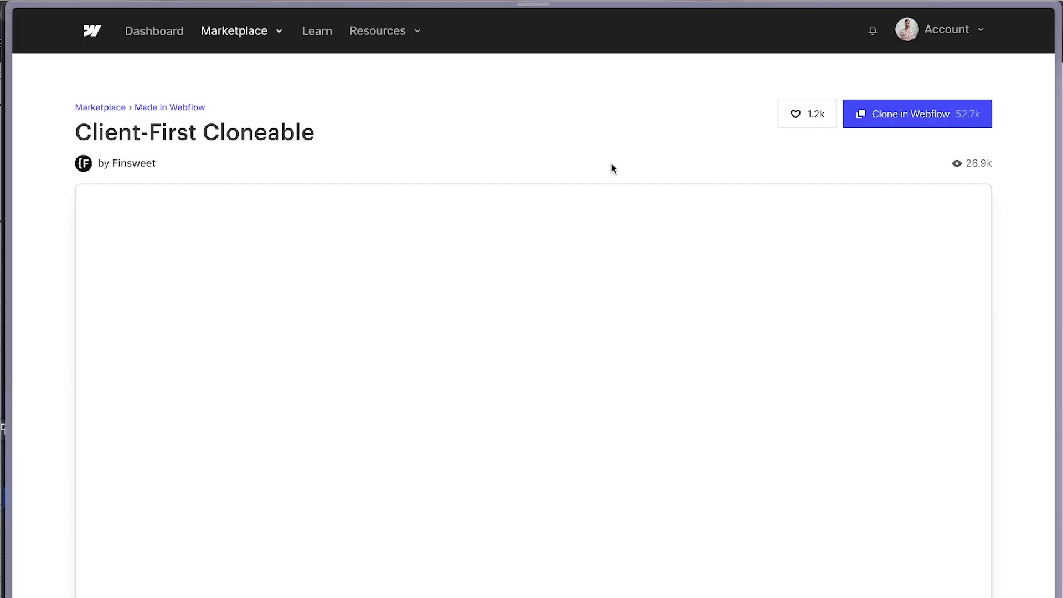
pyautogui.click(910, 115)
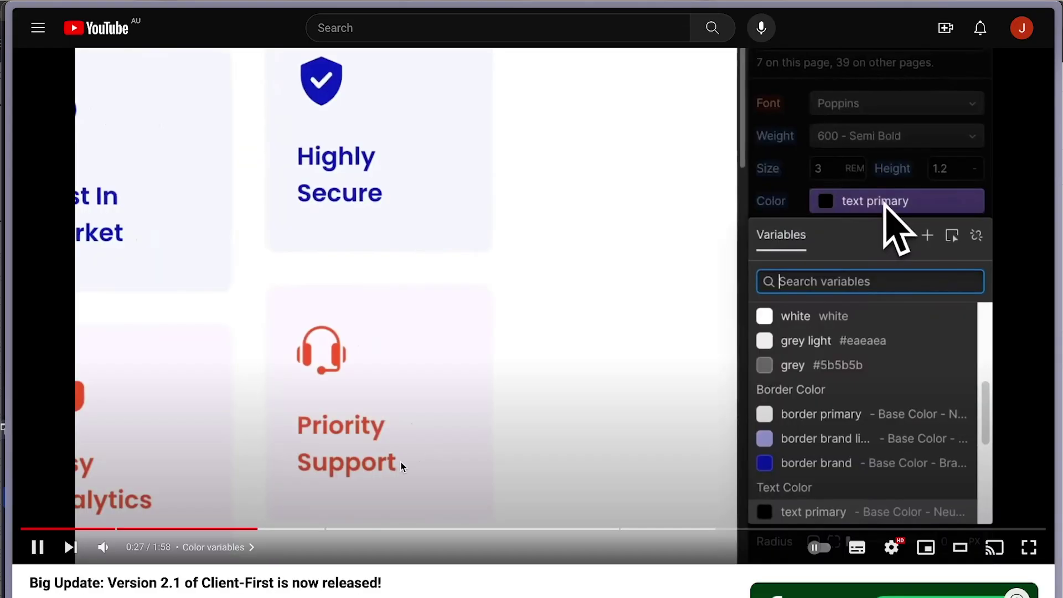
# Skip ahead in the YouTube video about the Client-First version 2.1 update and like it
pyautogui.moveTo(244, 529); pyautogui.dragTo(333, 530)
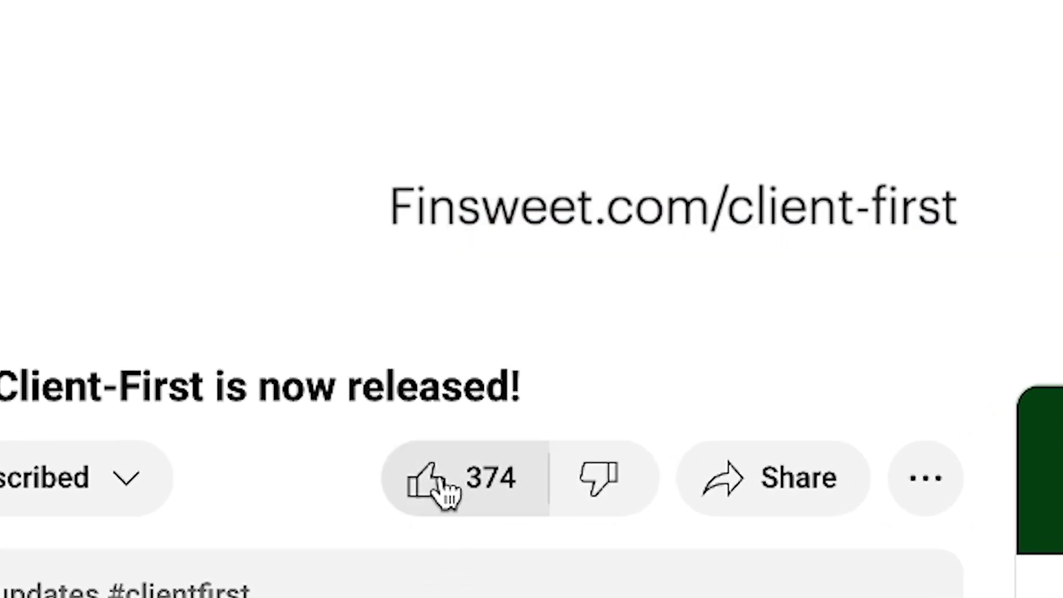
pyautogui.click(440, 490)
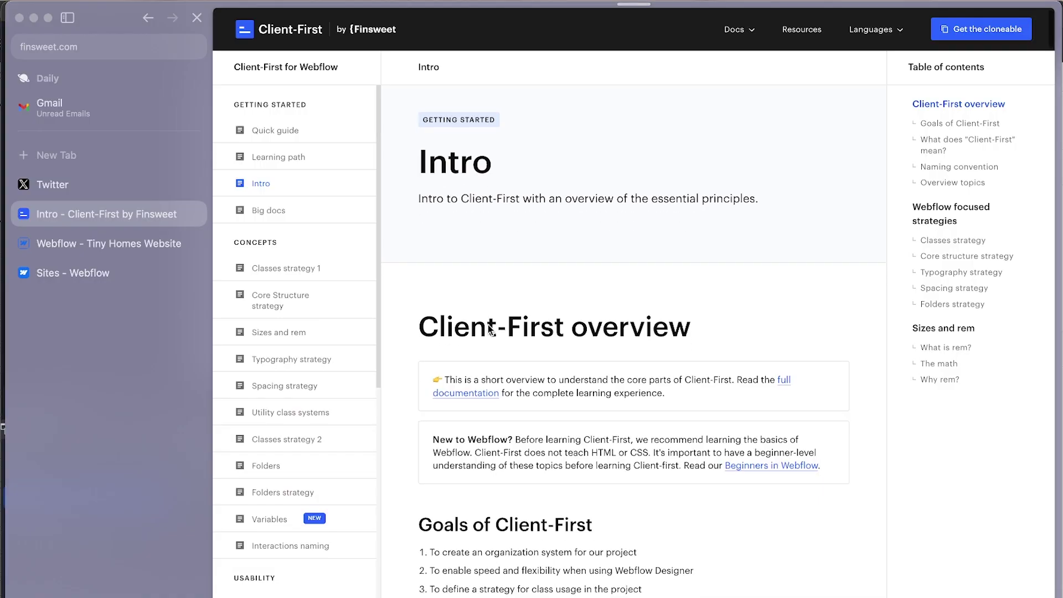
# Read the Client-First Intro documentation on custom, utility, global and combo classes
pyautogui.scroll(-20, 487, 325)
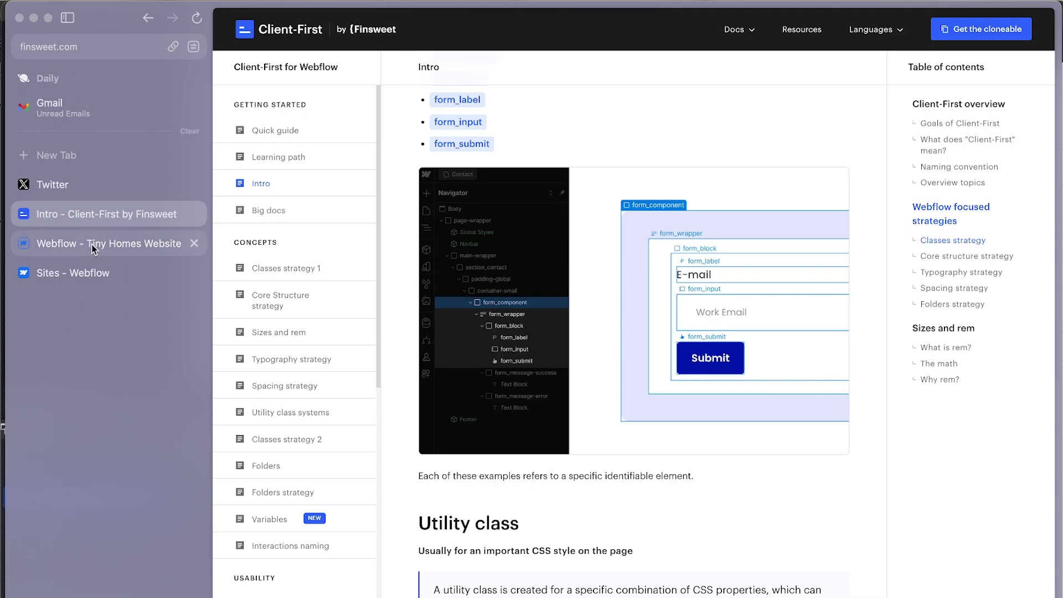
pyautogui.scroll(-8, 516, 531)
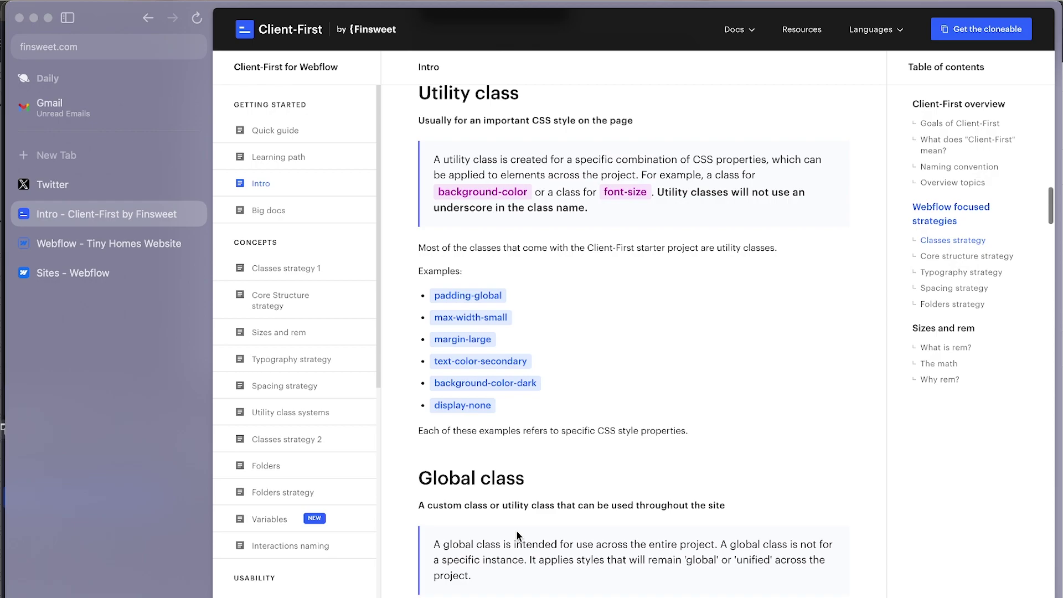
pyautogui.scroll(-15, 517, 530)
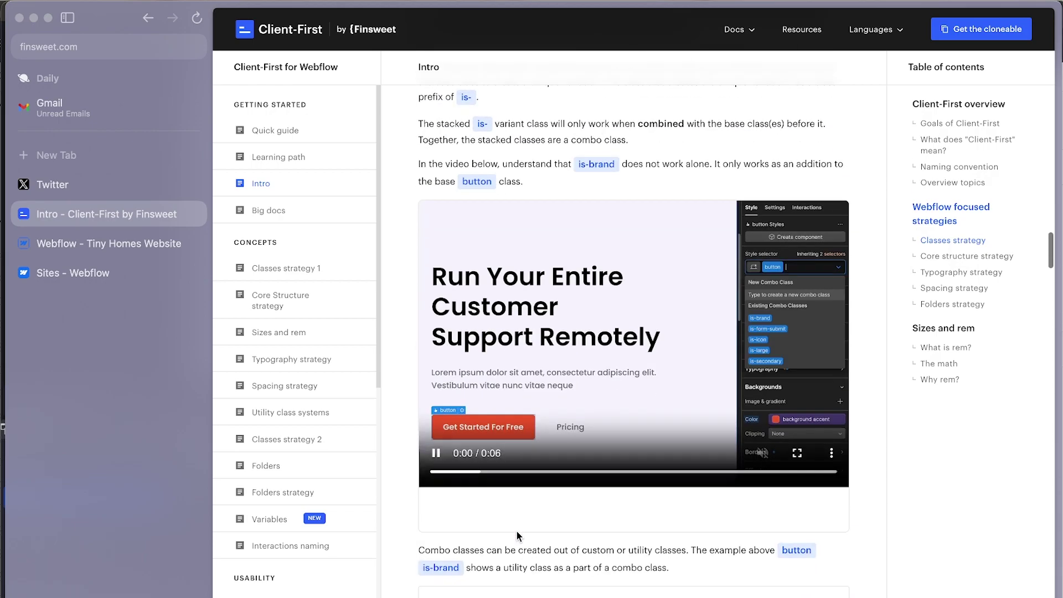
pyautogui.scroll(-5, 516, 533)
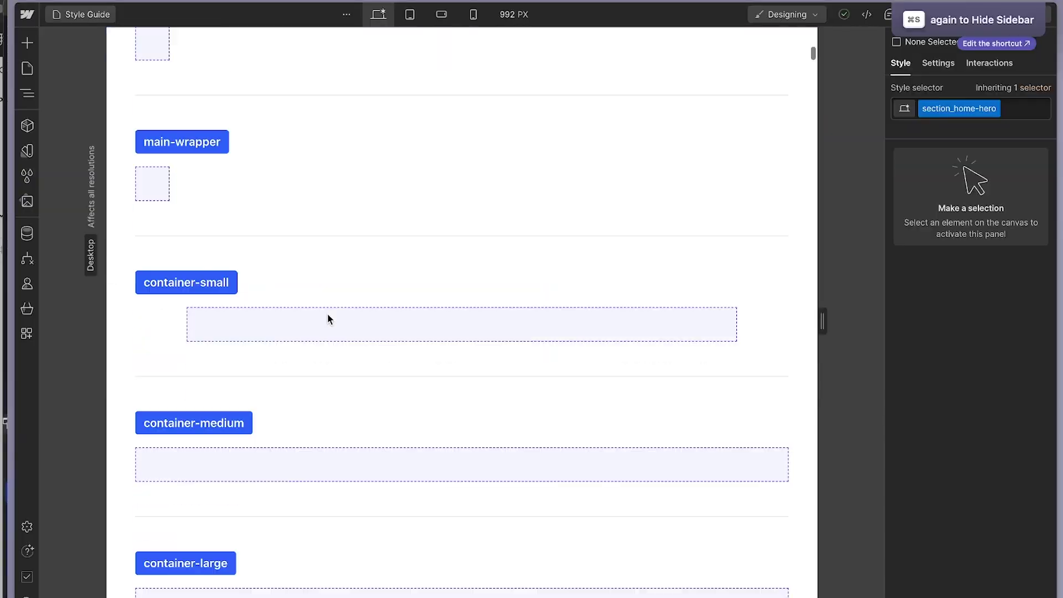
# Examine the Style Guide page in the Webflow Designer, from the container classes to the Headings title and its description paragraph
pyautogui.scroll(-20, 327, 313)
pyautogui.scroll(3, 327, 313)
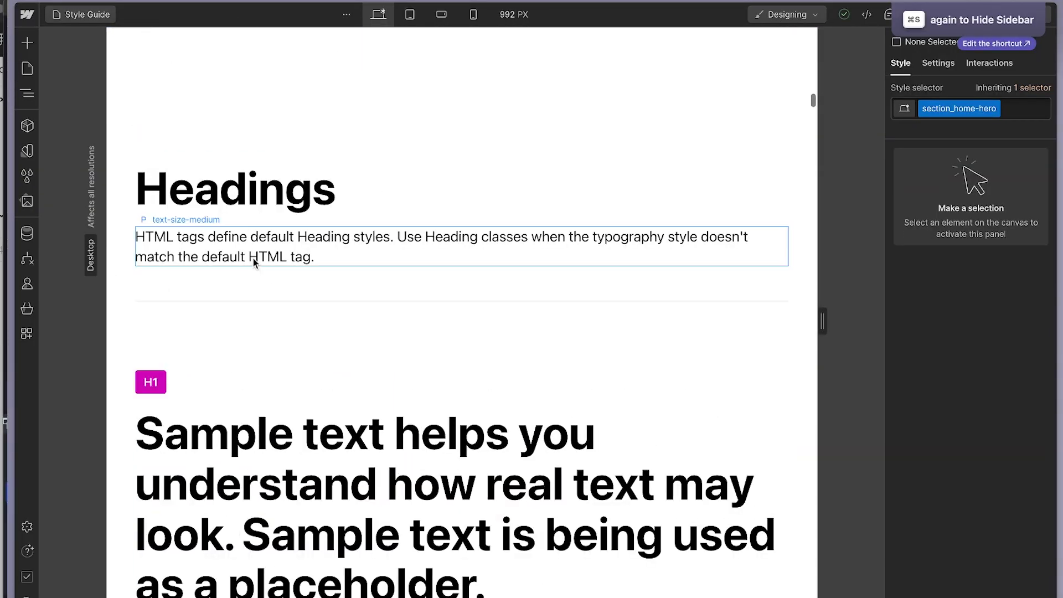
pyautogui.click(255, 195)
pyautogui.click(260, 244)
# Open the site settings of the Tiny Homes Website and look over its general icon and localization options
pyautogui.click(27, 15)
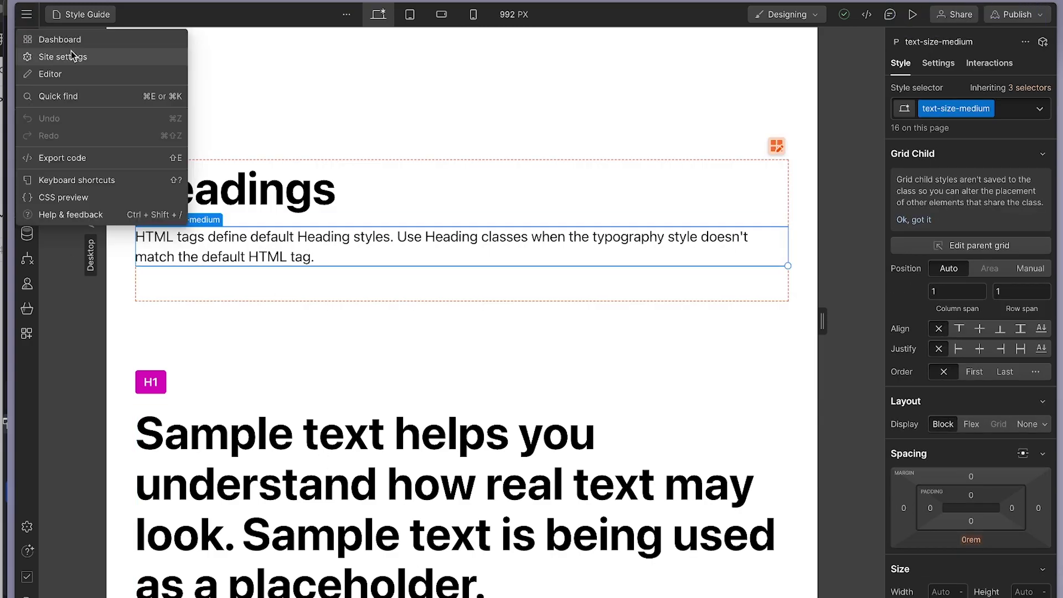
pyautogui.click(62, 57)
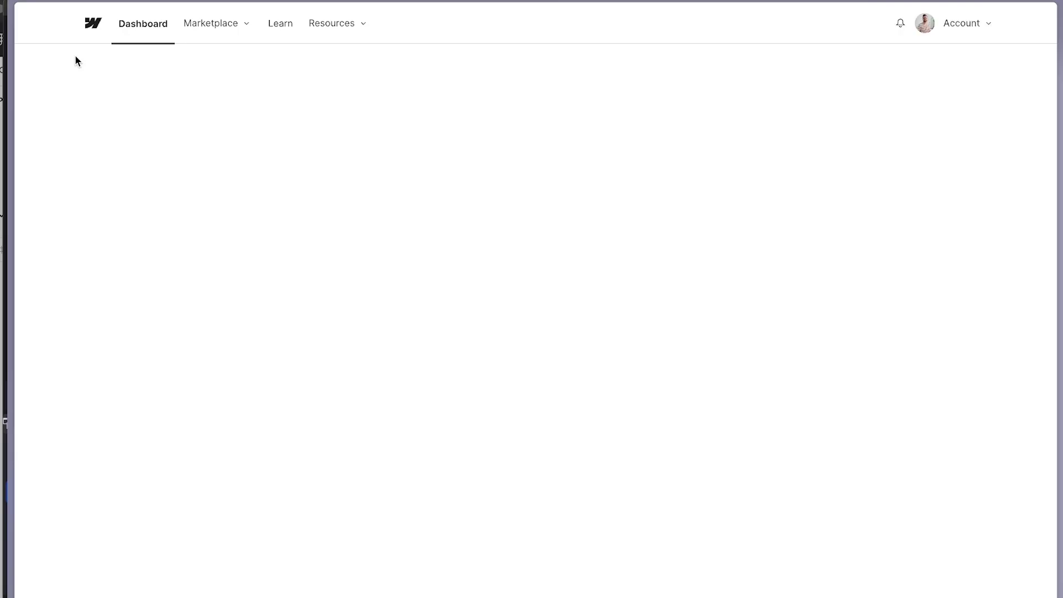
pyautogui.scroll(-3, 346, 363)
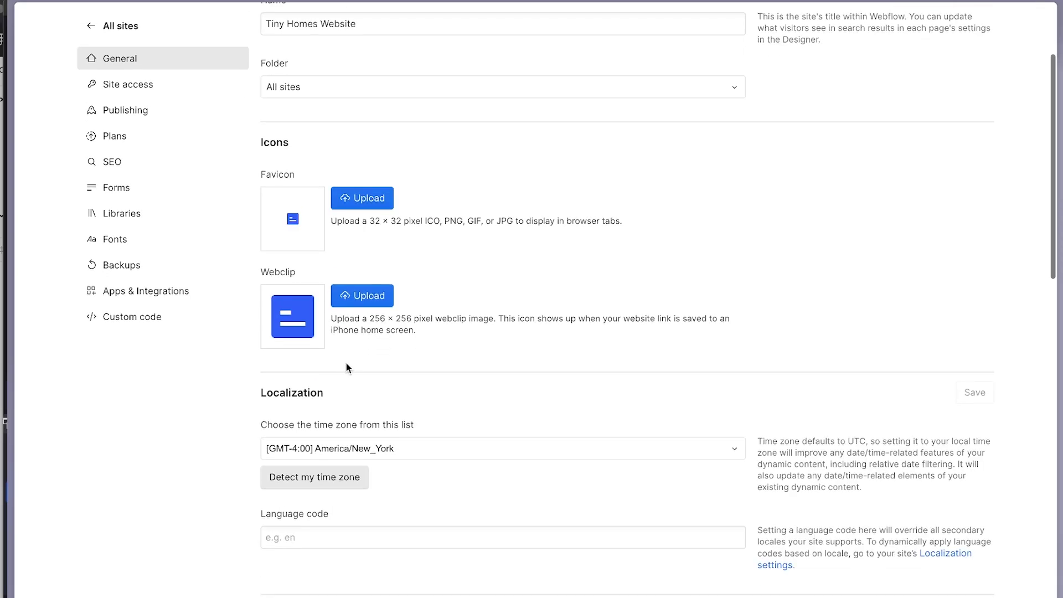
# Upload the PP Neue Montreal font files, including BoldItalic and Italic, to the site's custom fonts
pyautogui.scroll(-12, 346, 363)
pyautogui.scroll(8, 347, 363)
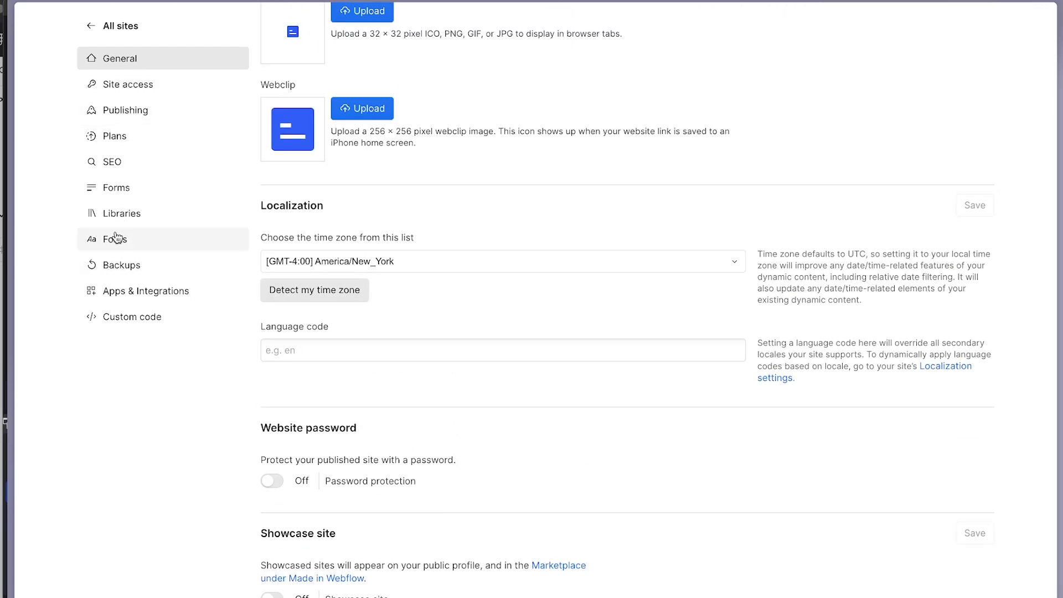
pyautogui.click(115, 237)
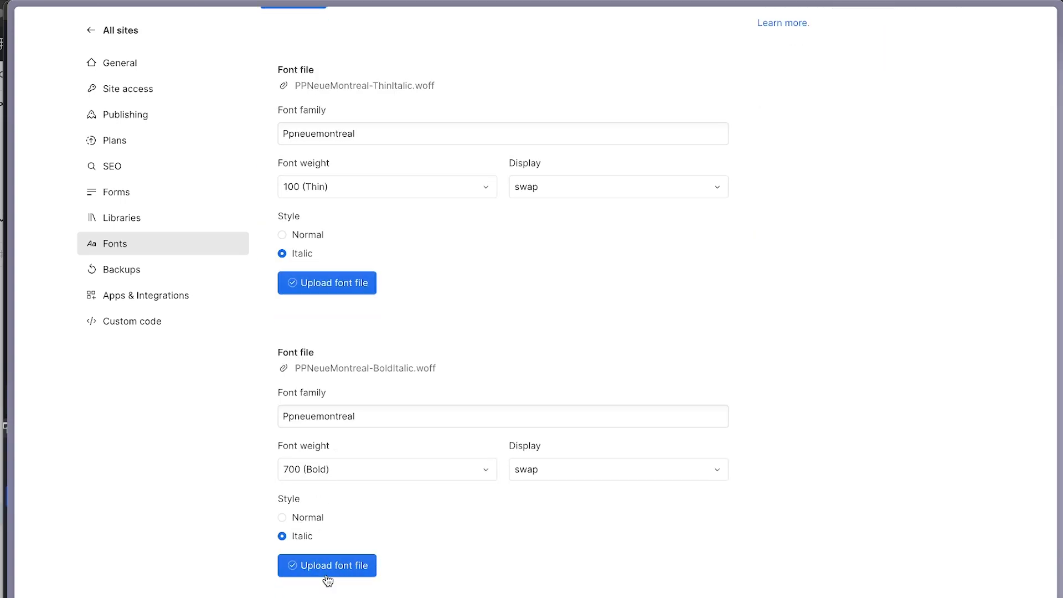
pyautogui.click(327, 577)
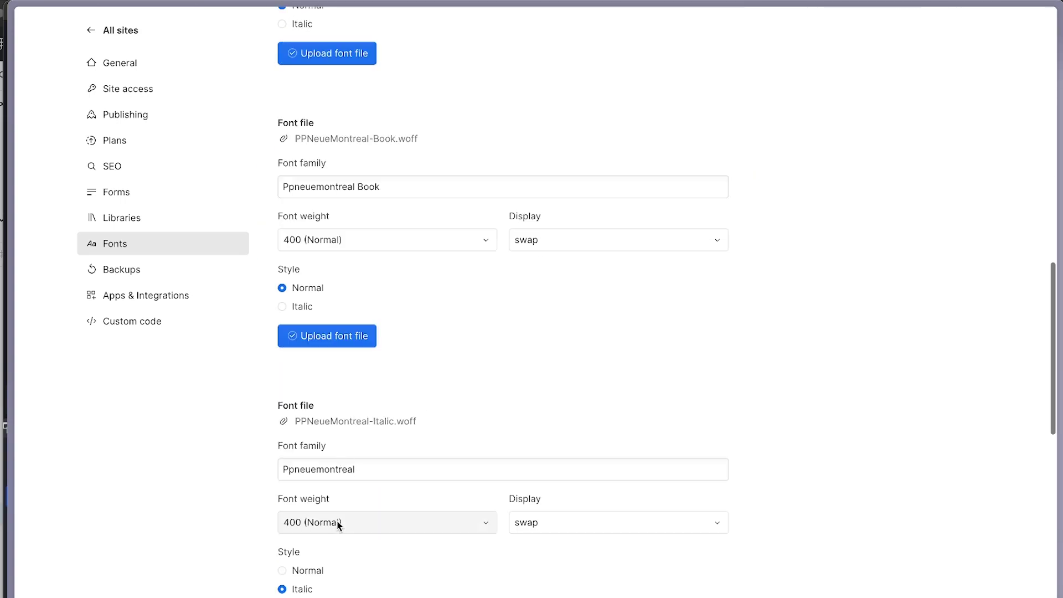
pyautogui.scroll(-2, 339, 524)
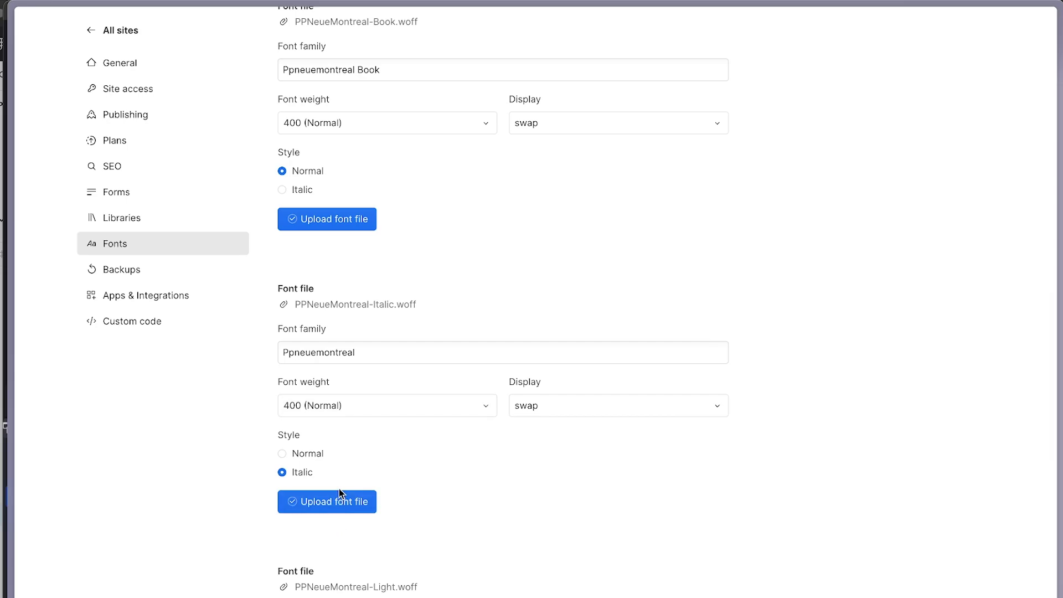
pyautogui.click(336, 501)
pyautogui.scroll(-5, 336, 501)
pyautogui.scroll(6, 334, 472)
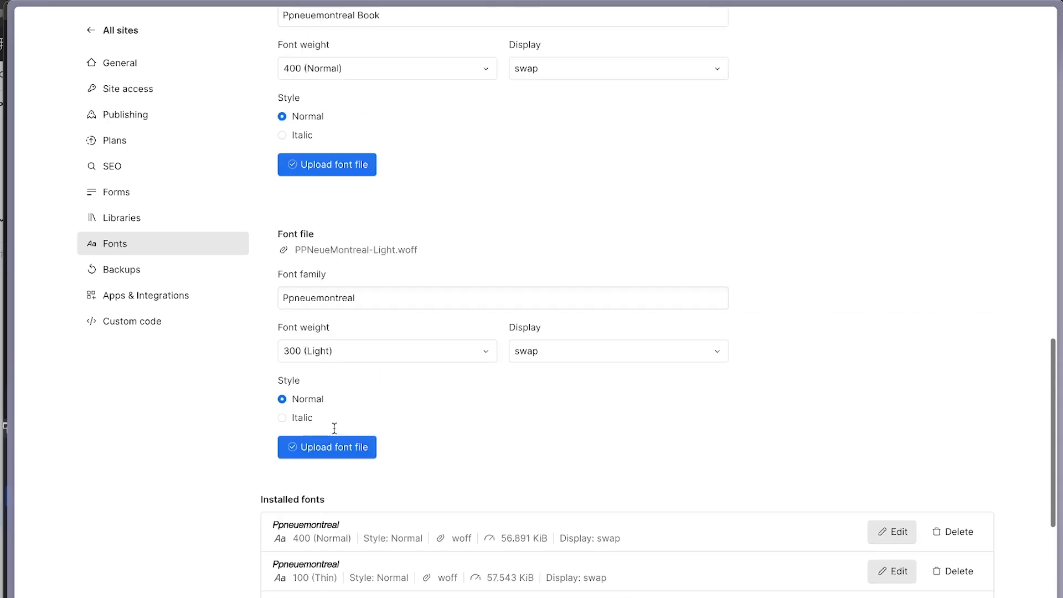
pyautogui.click(341, 211)
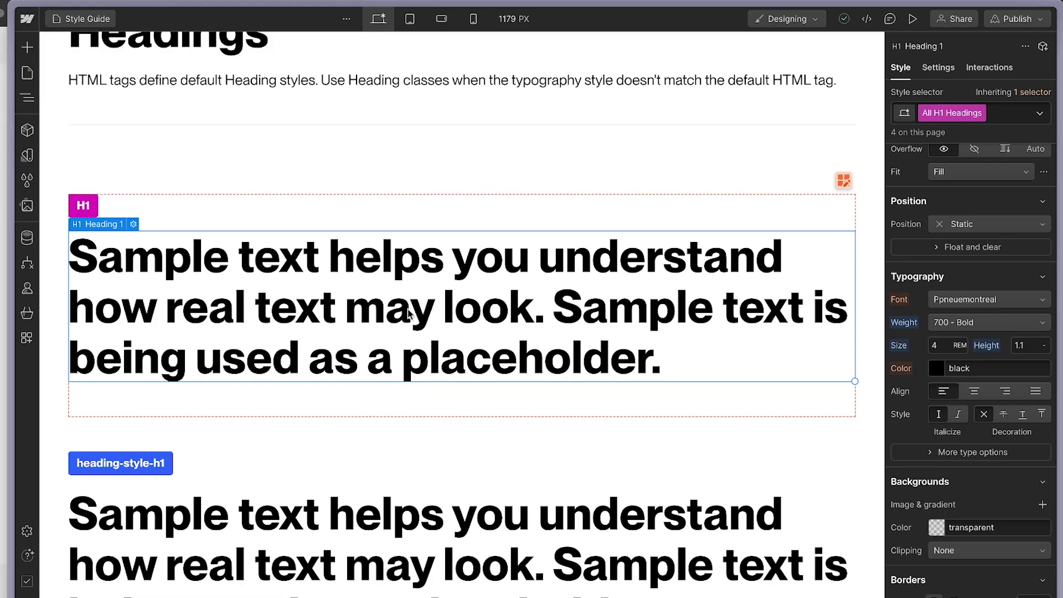
# Examine the typography of the H1, heading-style-h1 and H2 samples on the Style Guide page
pyautogui.scroll(-3, 408, 314)
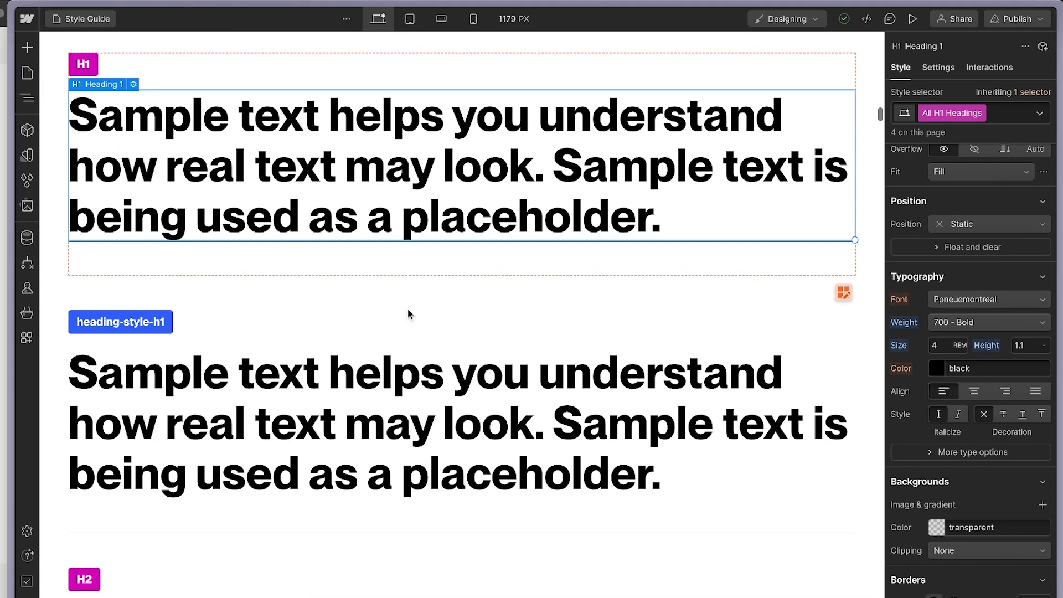
pyautogui.click(386, 383)
pyautogui.scroll(-7, 367, 375)
pyautogui.click(367, 375)
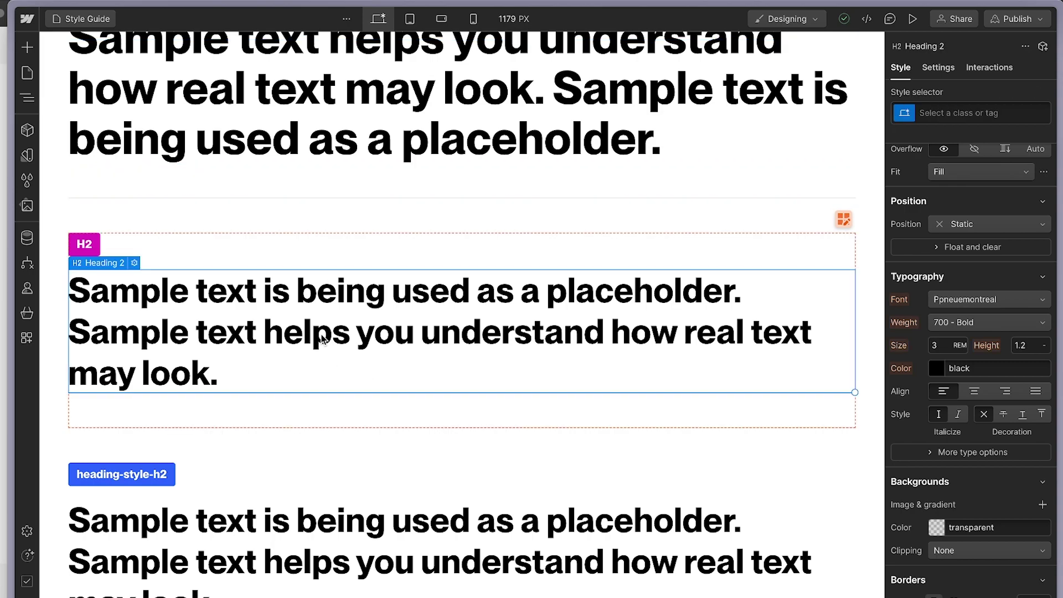
pyautogui.scroll(-2, 317, 414)
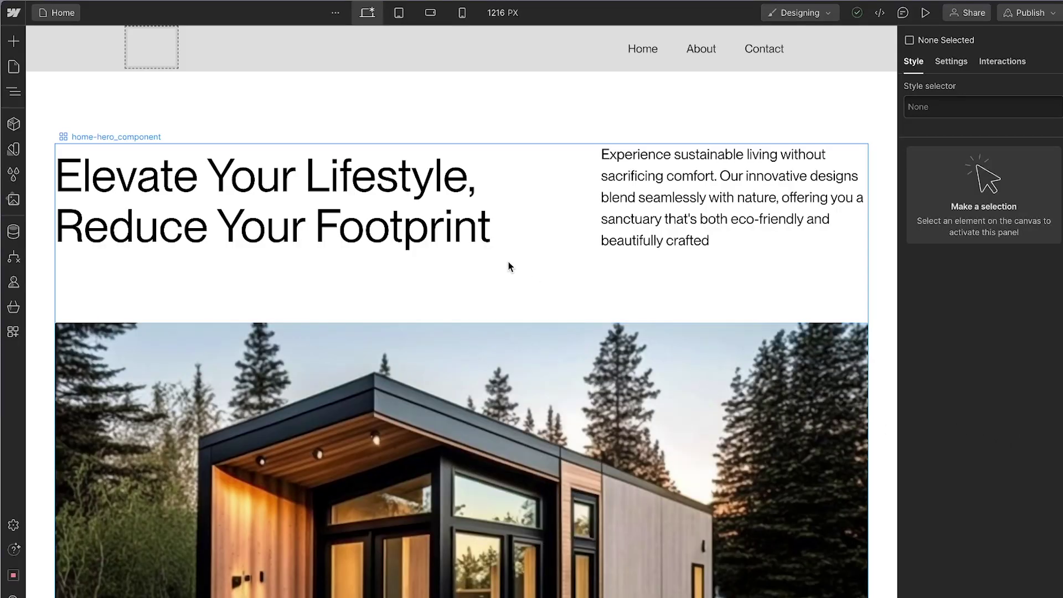
# Inspect the home-hero_component's layout and element structure on the Home page, and check the welcome section in the Figma design
pyautogui.click(509, 266)
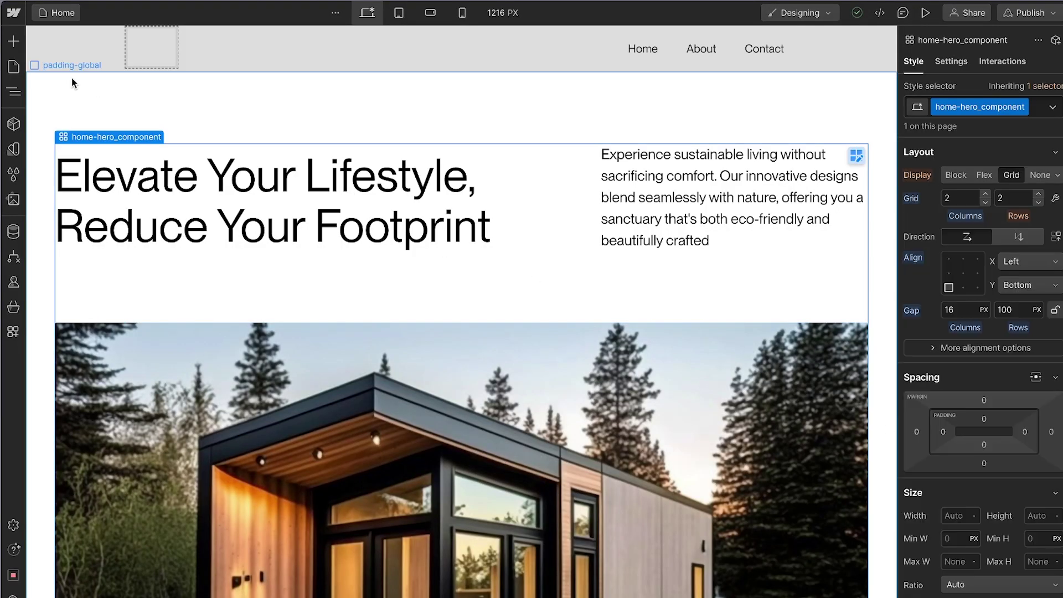
pyautogui.click(13, 92)
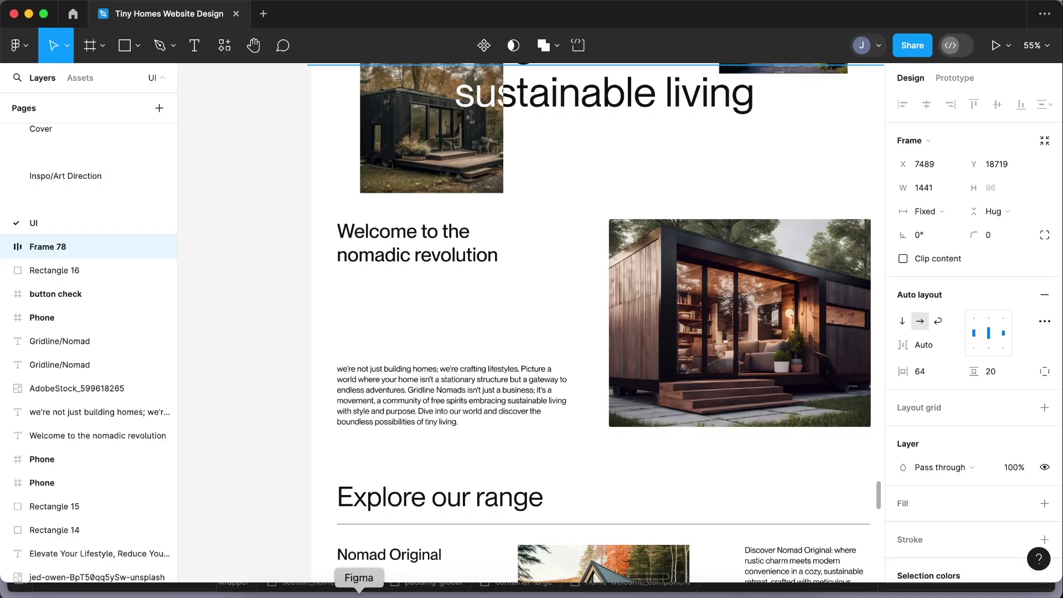
pyautogui.scroll(2, 482, 403)
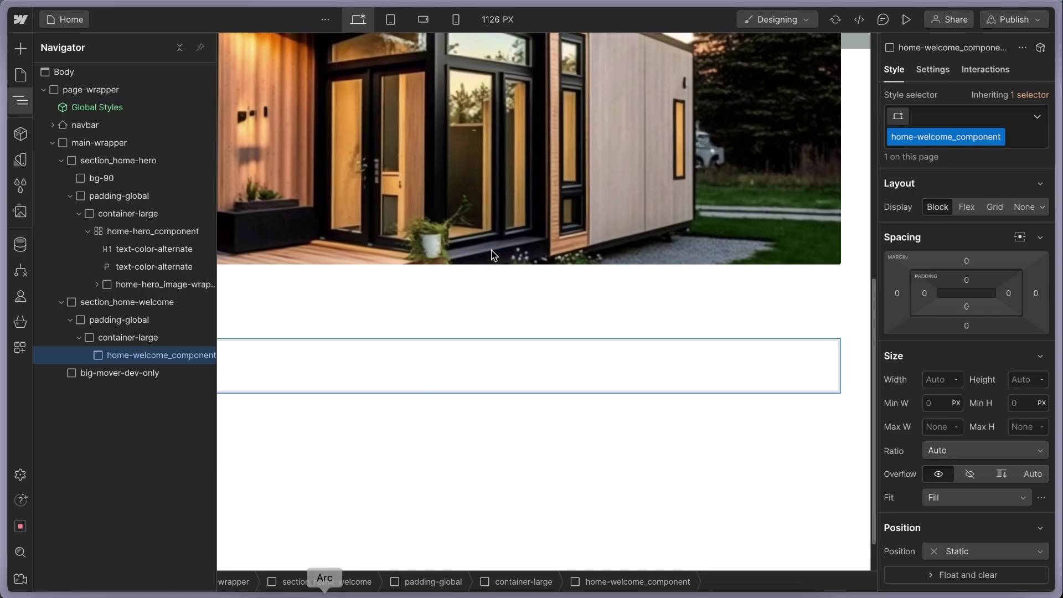
# Add a grid inside home-welcome_component and place a div block with the class home-welcome_content in it, checking the Figma welcome section
pyautogui.press('super+k')
pyautogui.write('grid')
pyautogui.press('Return')
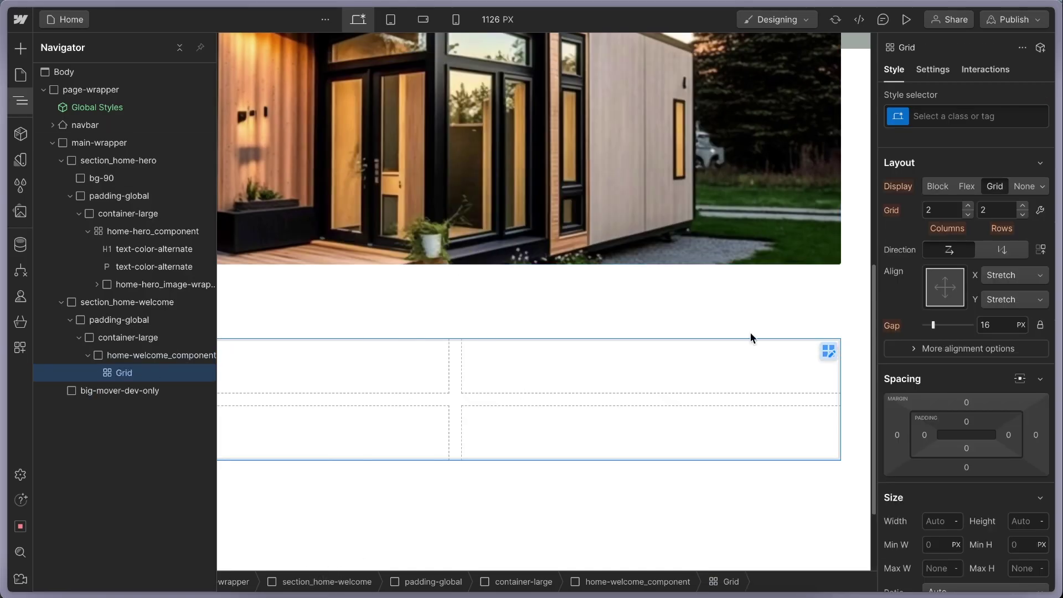
pyautogui.press('super+k')
pyautogui.press('Return')
pyautogui.click(973, 116)
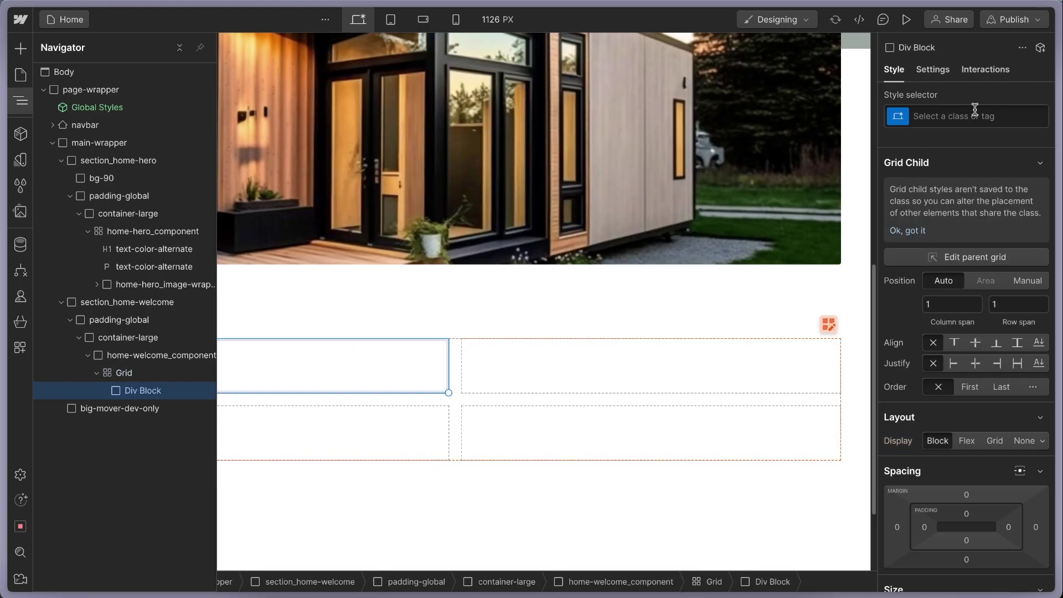
pyautogui.write('home-w')
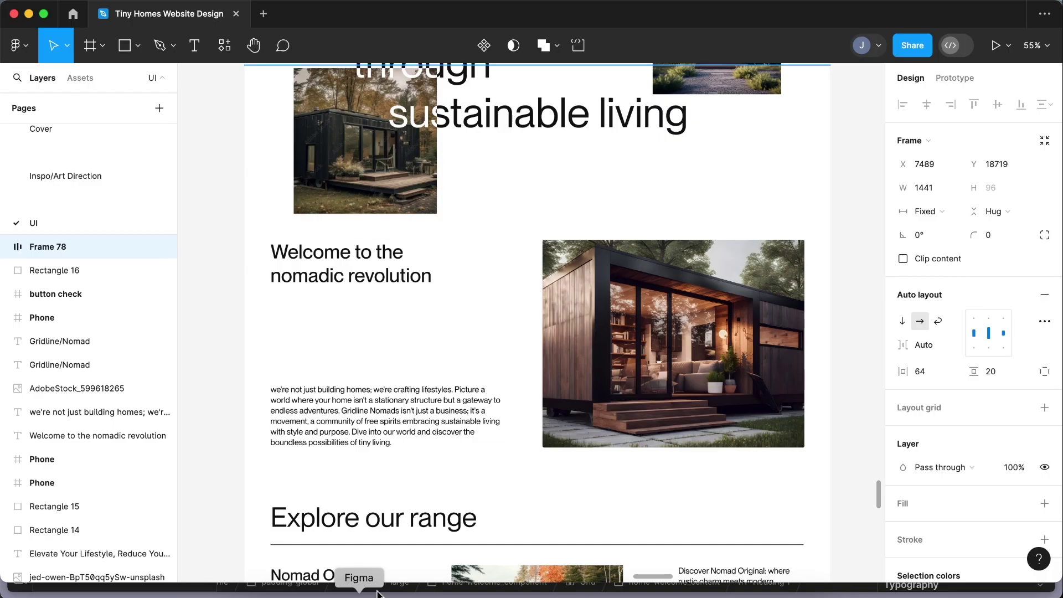
pyautogui.click(374, 285)
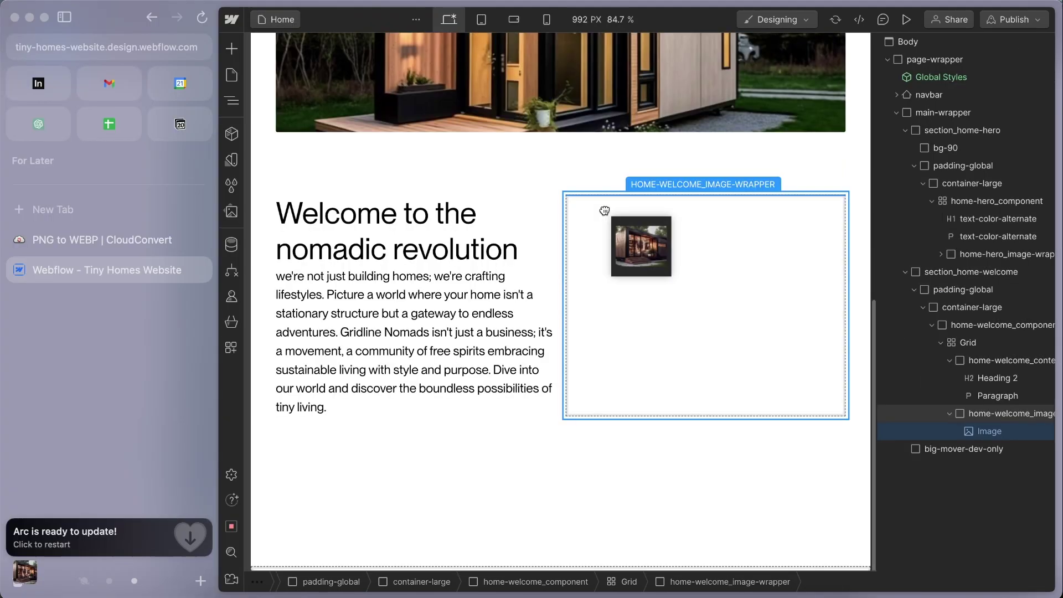
# Place Welcome.webp in the home-welcome_image-wrapper and give the image the class home-welcome-image
pyautogui.click(640, 244)
pyautogui.click(973, 115)
pyautogui.write('home-we')
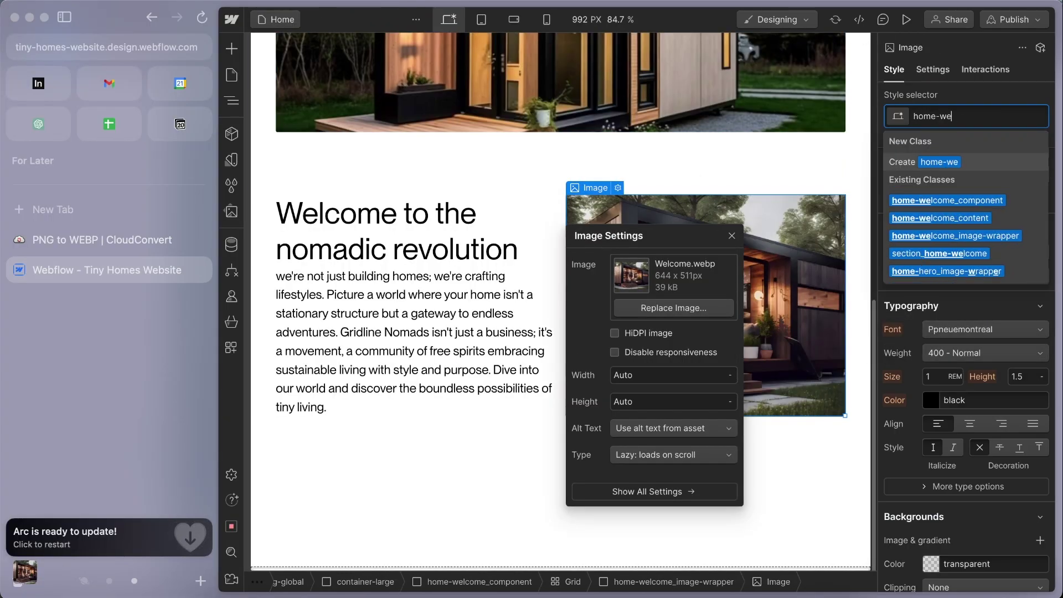
pyautogui.write('lcome-image')
pyautogui.press('Return')
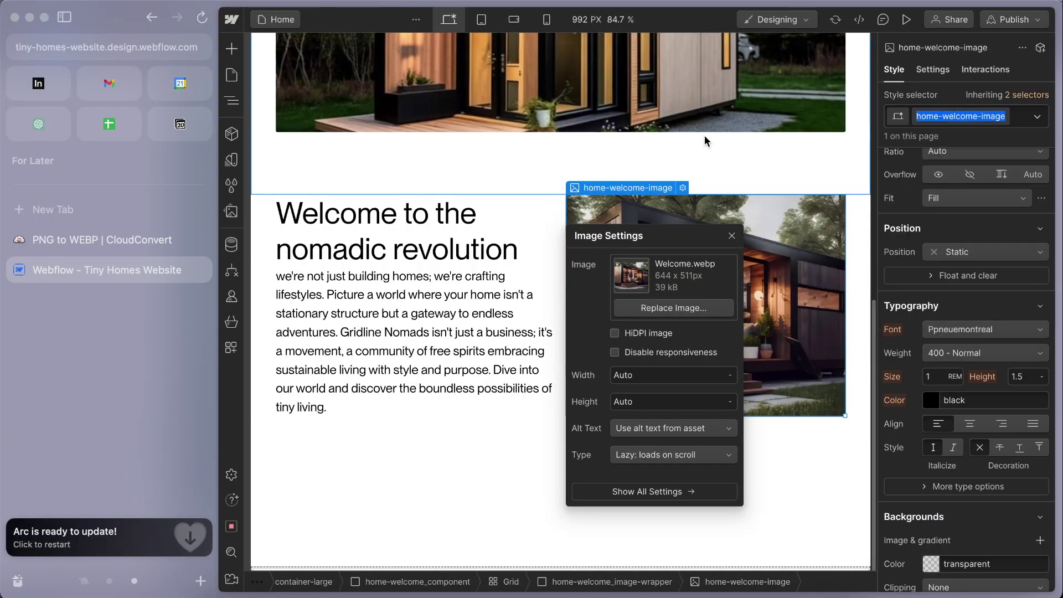
pyautogui.click(704, 141)
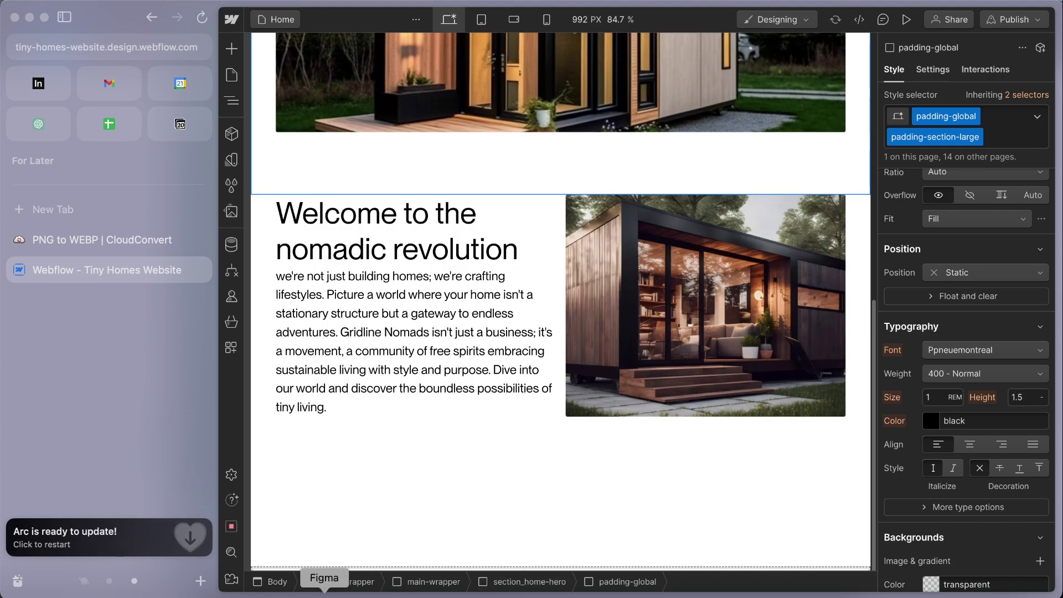
# Switch to Figma, show the layout grids and adjust the spacing between the welcome section's text and image
pyautogui.click(324, 591)
pyautogui.hotkey('ctrl', 'g')
pyautogui.hotkey('ctrl', 'g')
pyautogui.hotkey('ctrl', 'g')
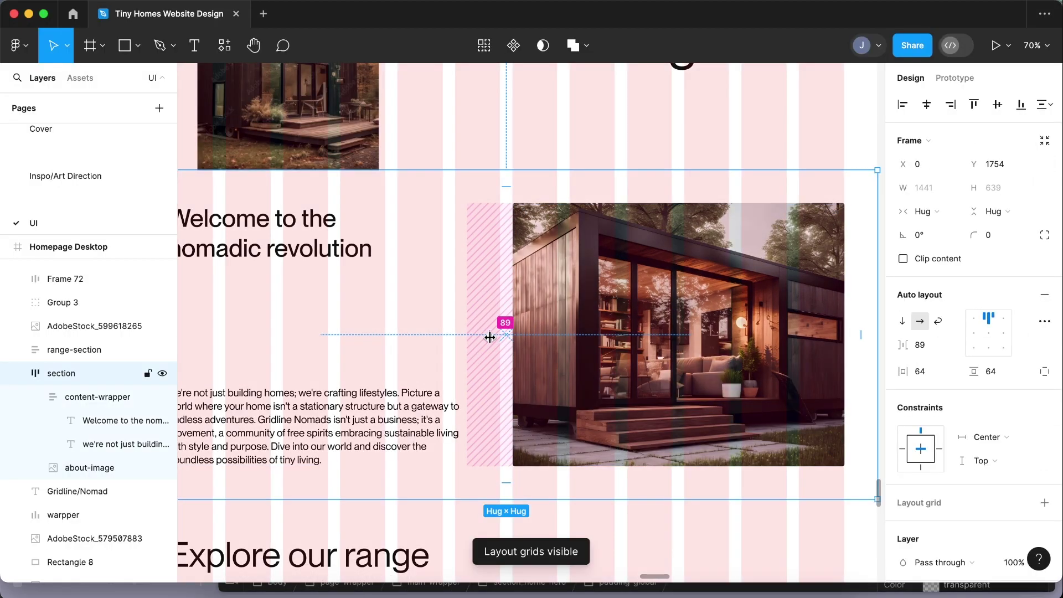
pyautogui.scroll(1, 490, 338)
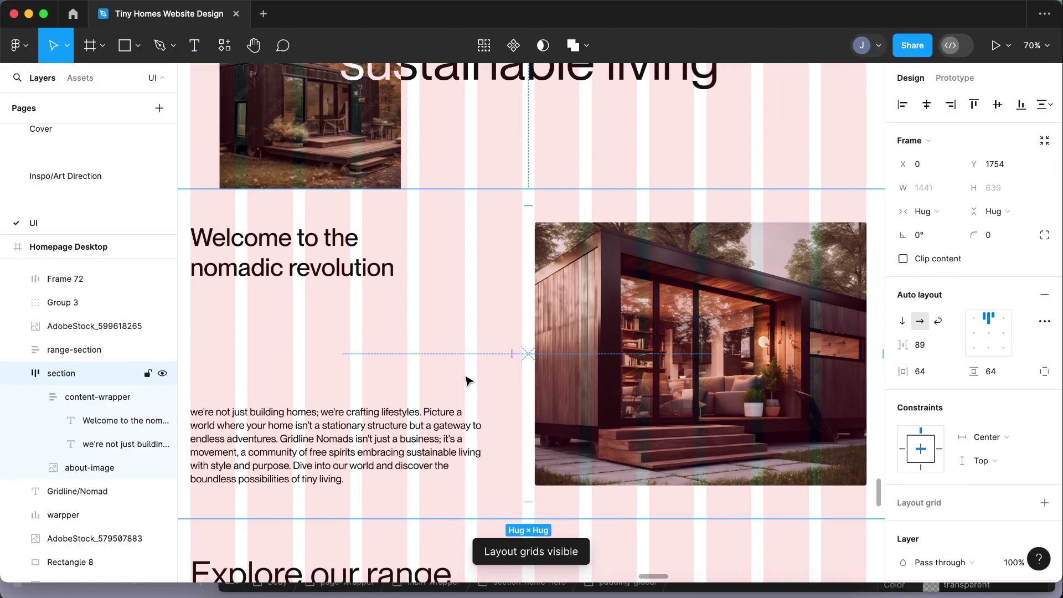
pyautogui.click(507, 369)
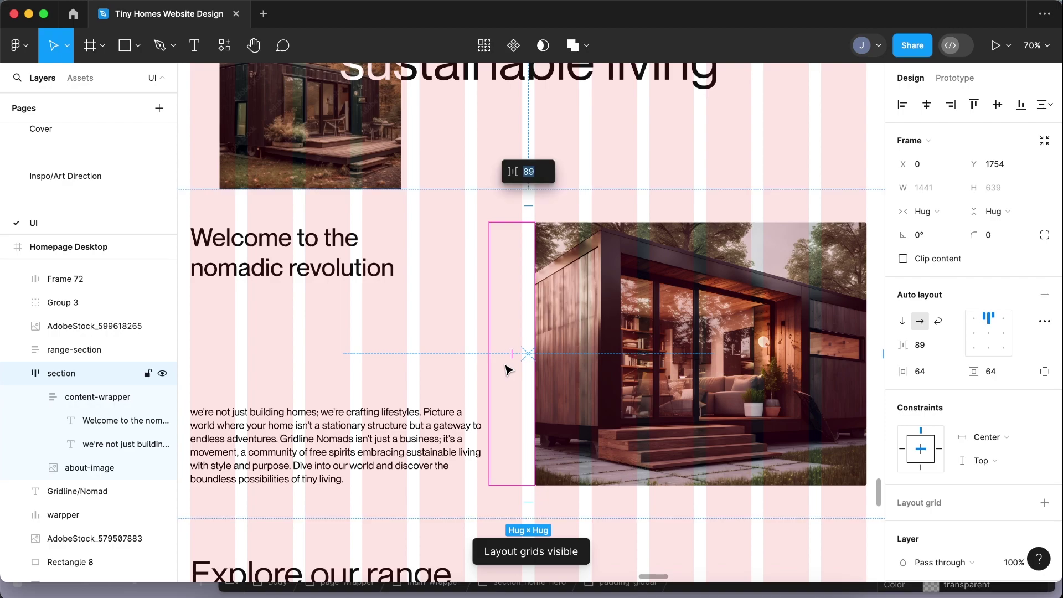
pyautogui.scroll(2, 504, 342)
pyautogui.moveTo(515, 355); pyautogui.dragTo(528, 356)
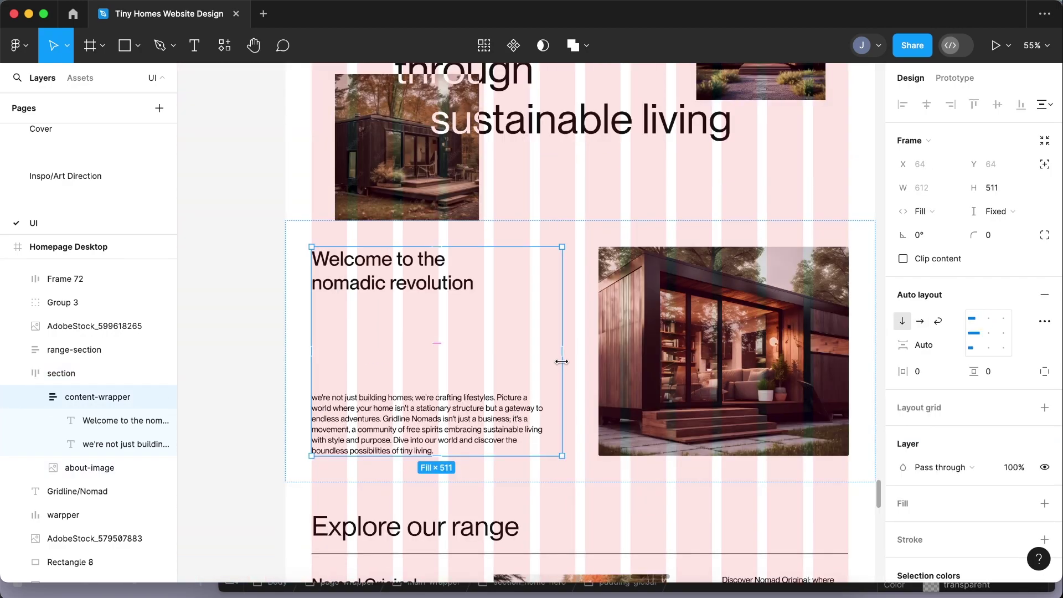
# Narrow the welcome section's content-wrapper to a layout grid column edge and open its paragraph's width sizing options
pyautogui.moveTo(561, 361); pyautogui.dragTo(531, 360)
pyautogui.click(520, 410)
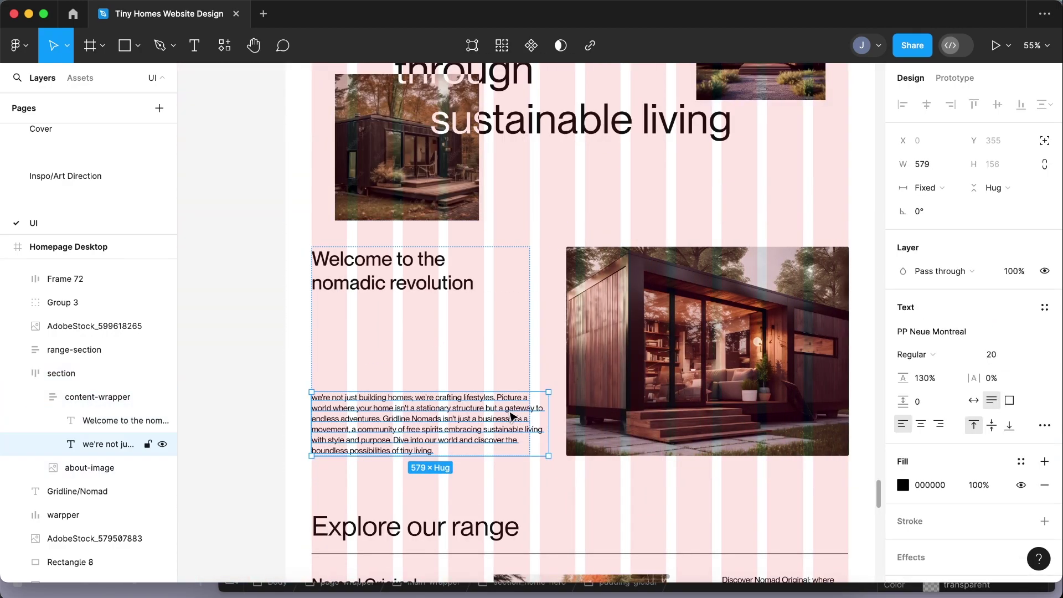
pyautogui.click(921, 183)
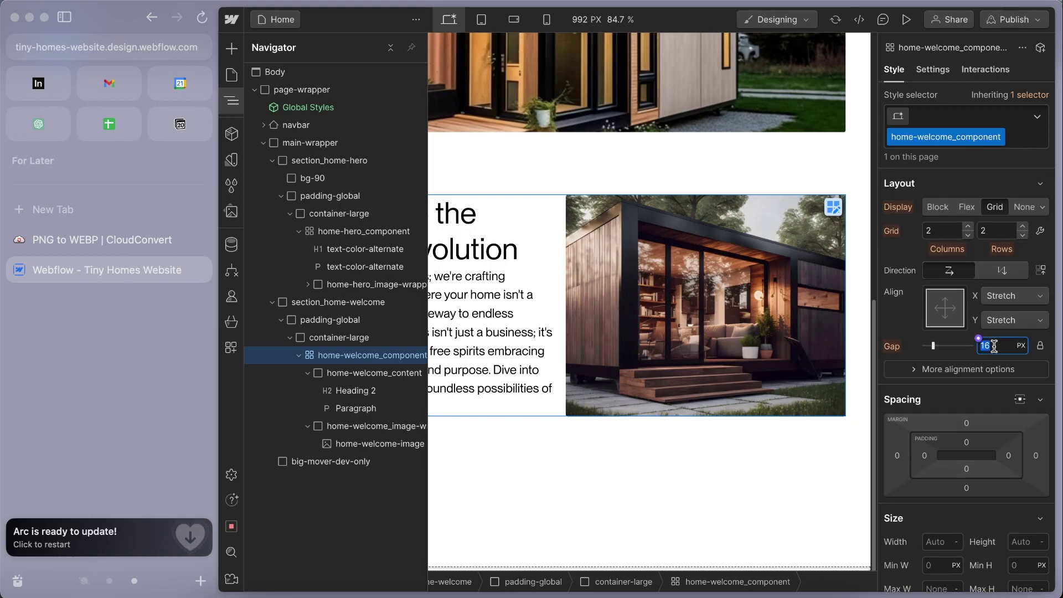
# In Webflow, set the home-welcome_component gap to 40 px and make home-welcome_content a vertical flex with its heading and paragraph spread apart
pyautogui.write('40')
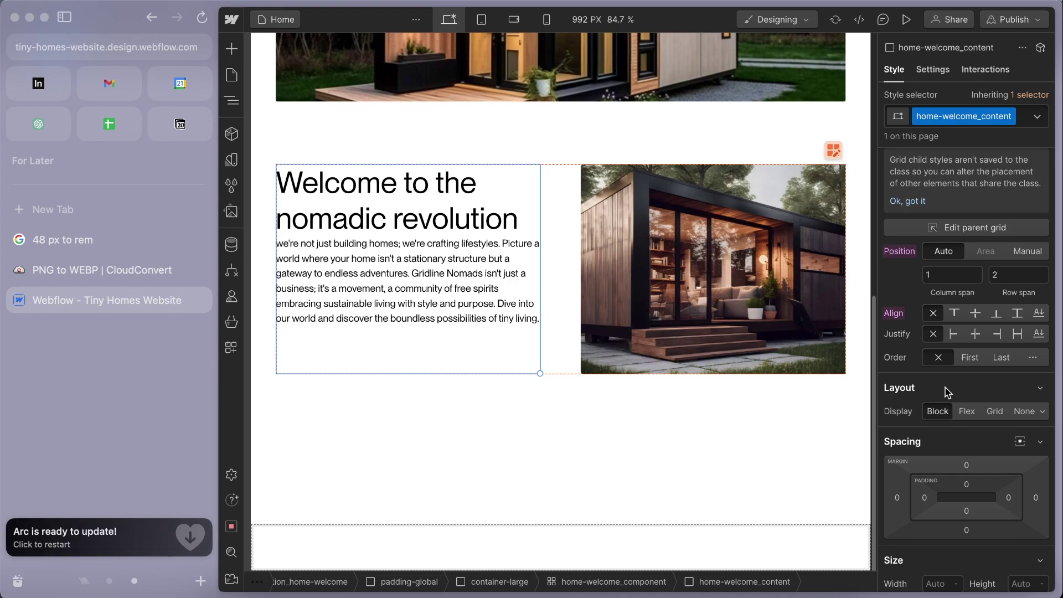
pyautogui.click(966, 411)
pyautogui.scroll(-2, 973, 280)
pyautogui.click(985, 345)
pyautogui.doubleClick(952, 373)
pyautogui.click(560, 301)
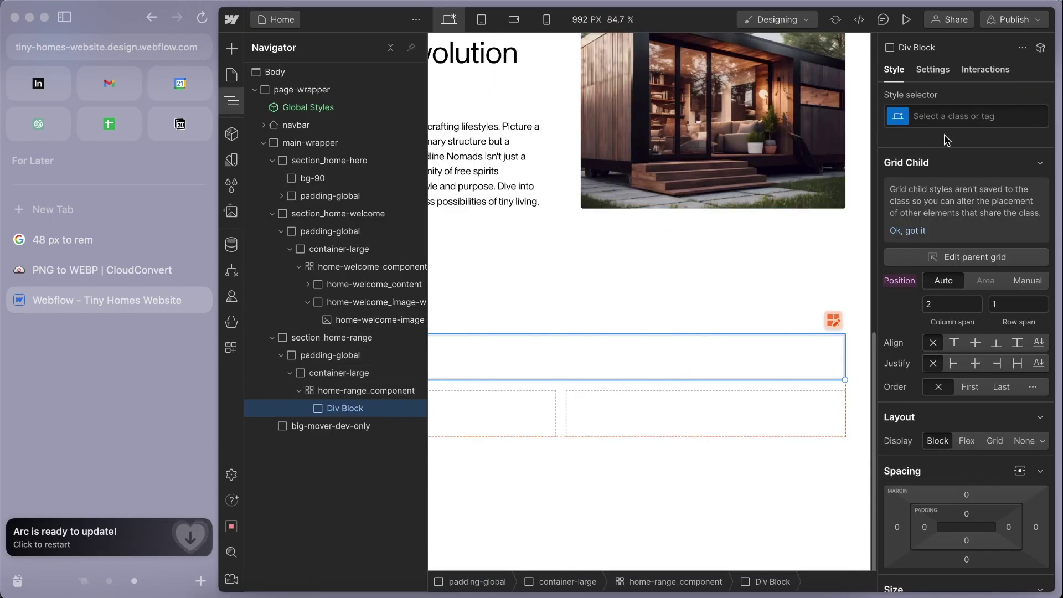
# Give the div block in home-range_component the class range_heading-wrapper and add an H2 heading inside it
pyautogui.click(946, 120)
pyautogui.write('range_heading-wrapper')
pyautogui.press('Return')
pyautogui.press('super+e')
pyautogui.write('heading')
pyautogui.press('Return')
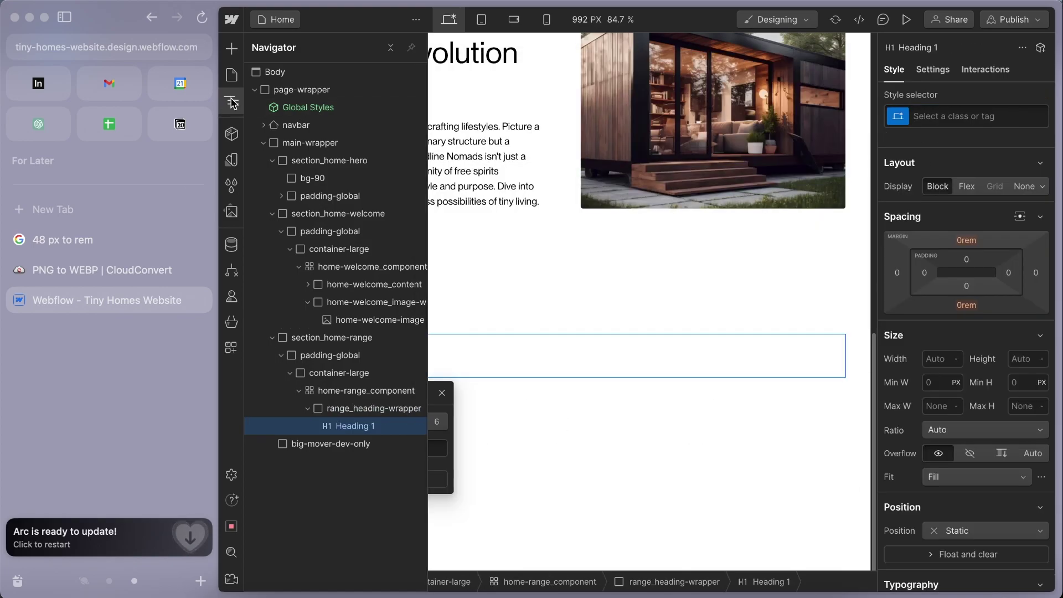
pyautogui.click(352, 413)
# Switch to Figma, check the text style of the "Explore our range" heading, and return to Webflow
pyautogui.keyDown('super'); pyautogui.click(408, 140); pyautogui.keyUp('super')
pyautogui.click(985, 306)
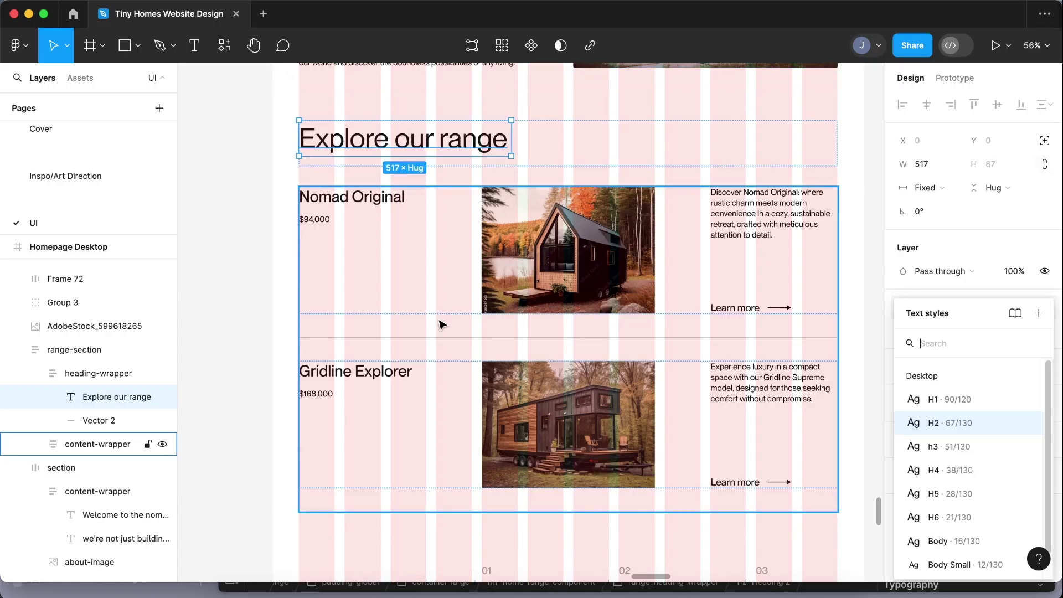
pyautogui.click(533, 162)
pyautogui.scroll(5, 532, 161)
pyautogui.click(618, 160)
pyautogui.click(290, 595)
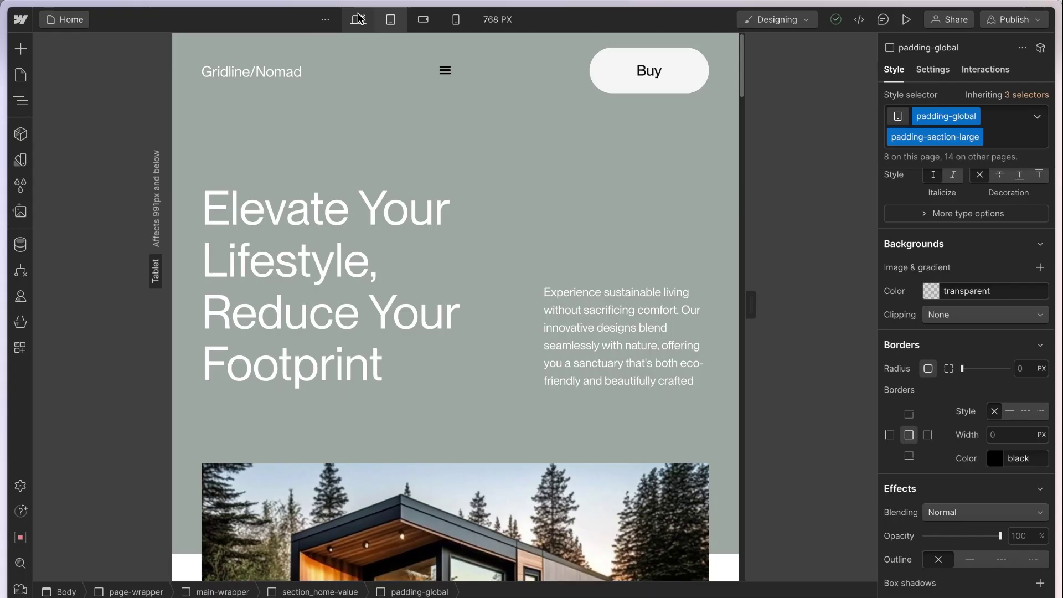
# Review the Home page hero at the desktop, tablet and mobile landscape breakpoints
pyautogui.click(358, 20)
pyautogui.click(390, 19)
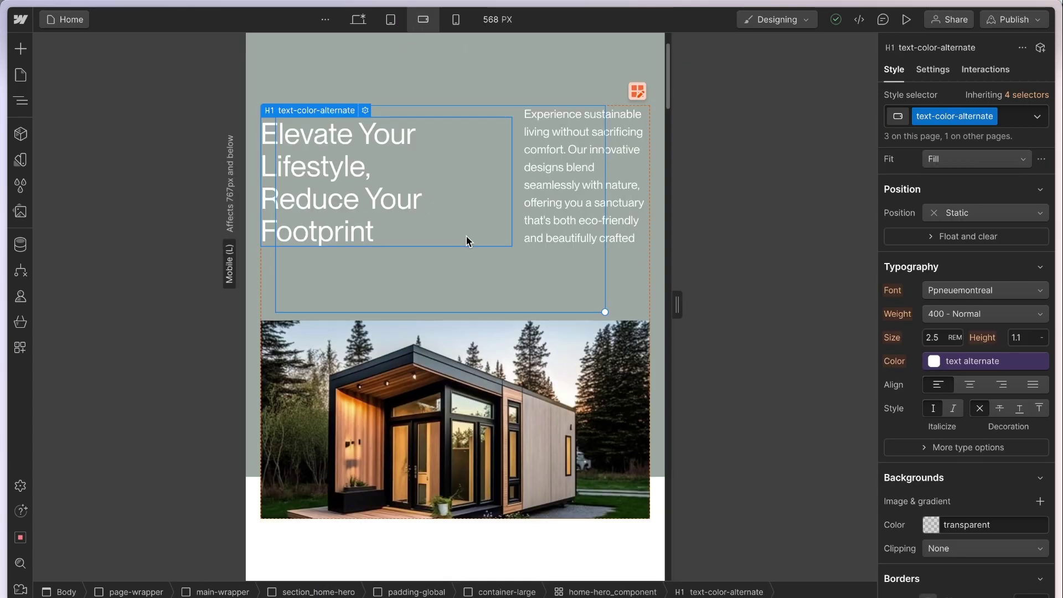
pyautogui.scroll(2, 468, 240)
pyautogui.click(487, 134)
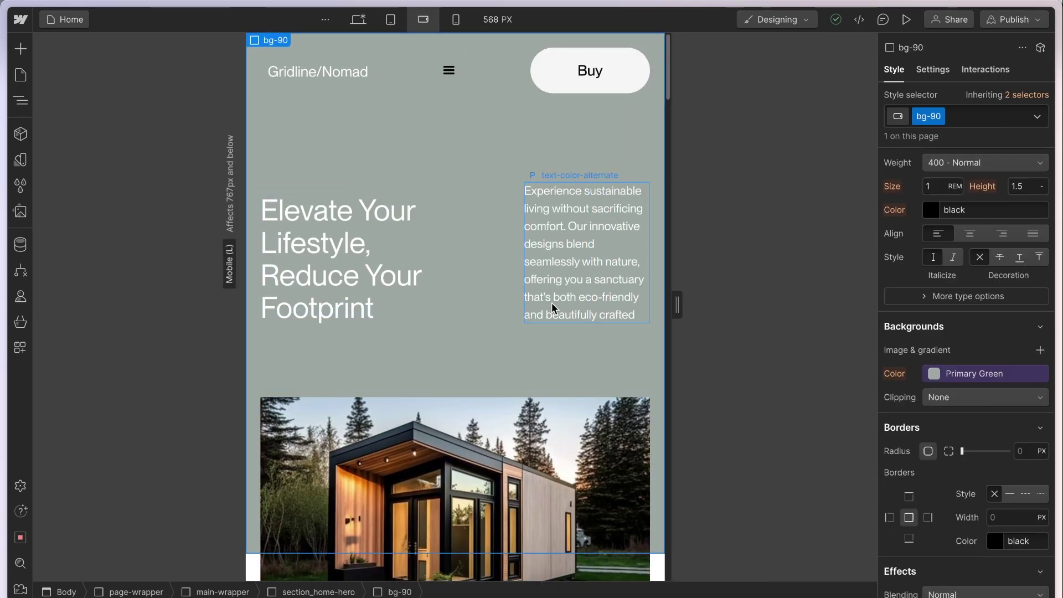
# Stack the home-hero_component in one column on mobile landscape, setting the home-hero_image-wrapper's column span to 1
pyautogui.click(514, 291)
pyautogui.scroll(10, 1006, 285)
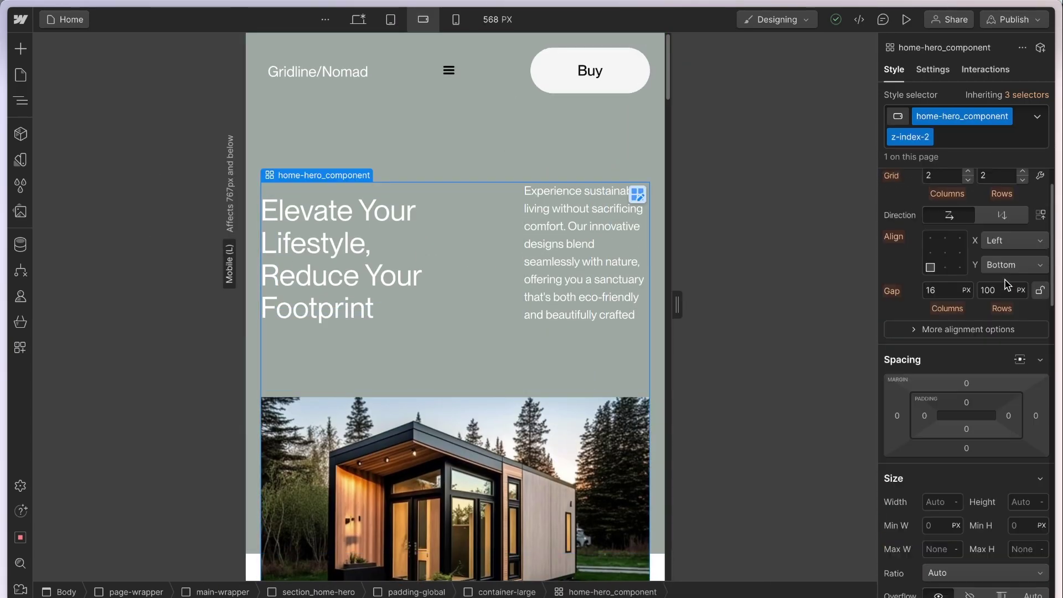
pyautogui.click(953, 272)
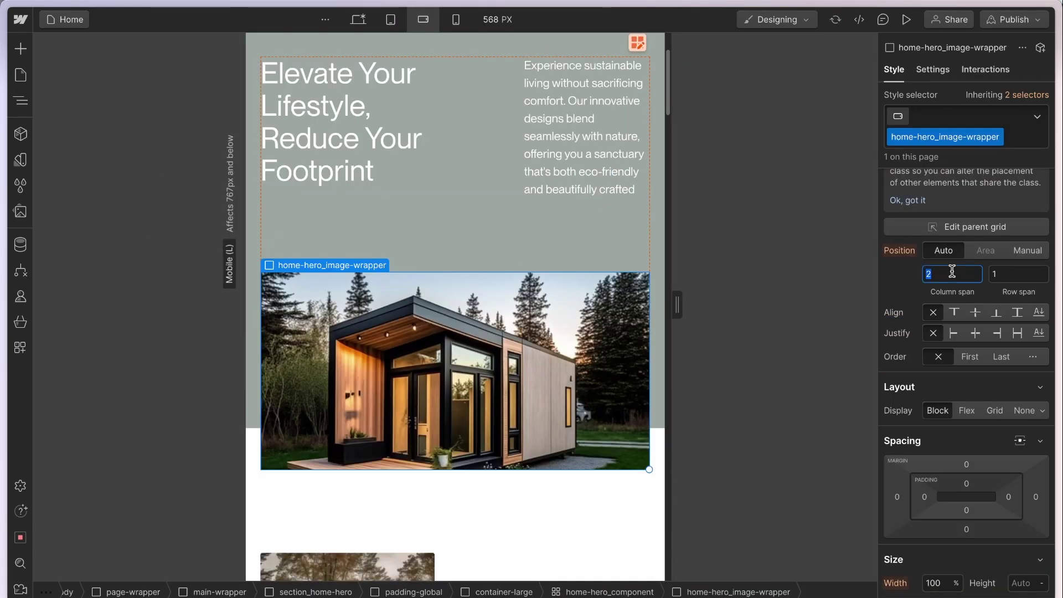
pyautogui.write('1')
pyautogui.press('Return')
pyautogui.click(425, 176)
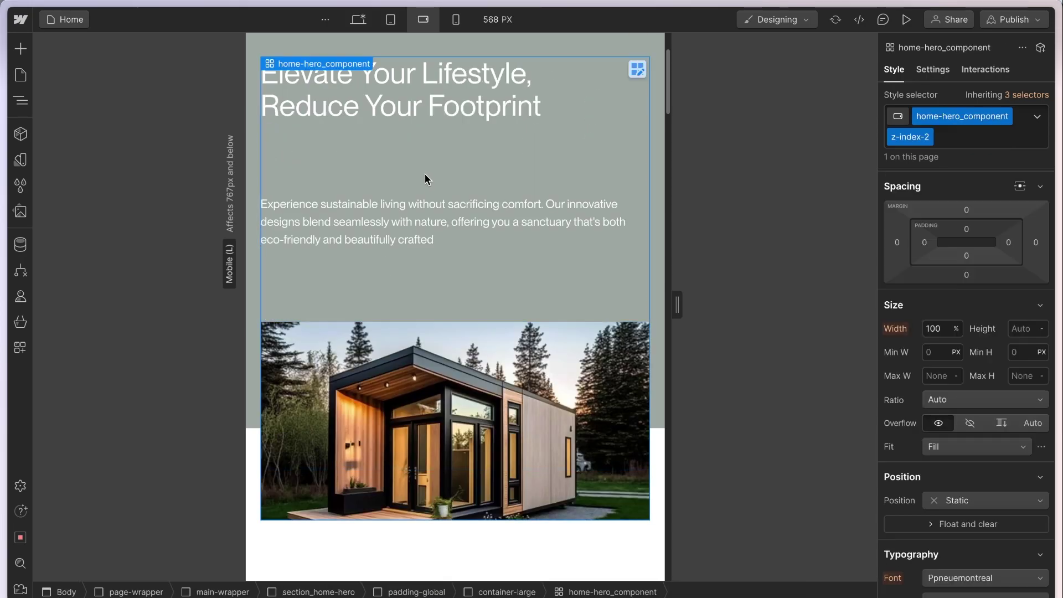
# Set the home-hero_component's row gap to 28 px on the mobile landscape breakpoint
pyautogui.click(524, 104)
pyautogui.click(636, 48)
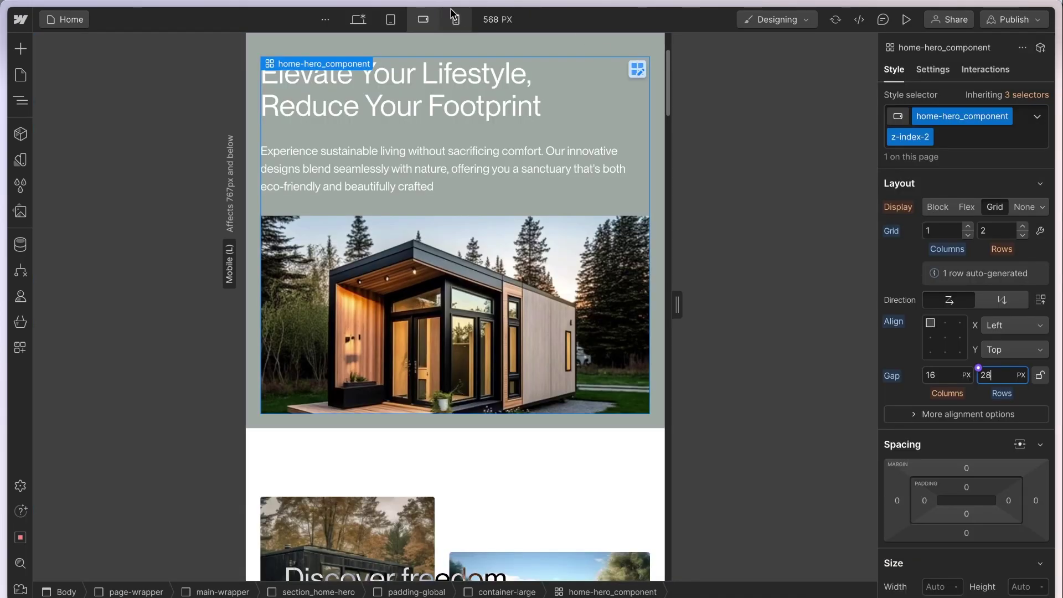
pyautogui.click(455, 19)
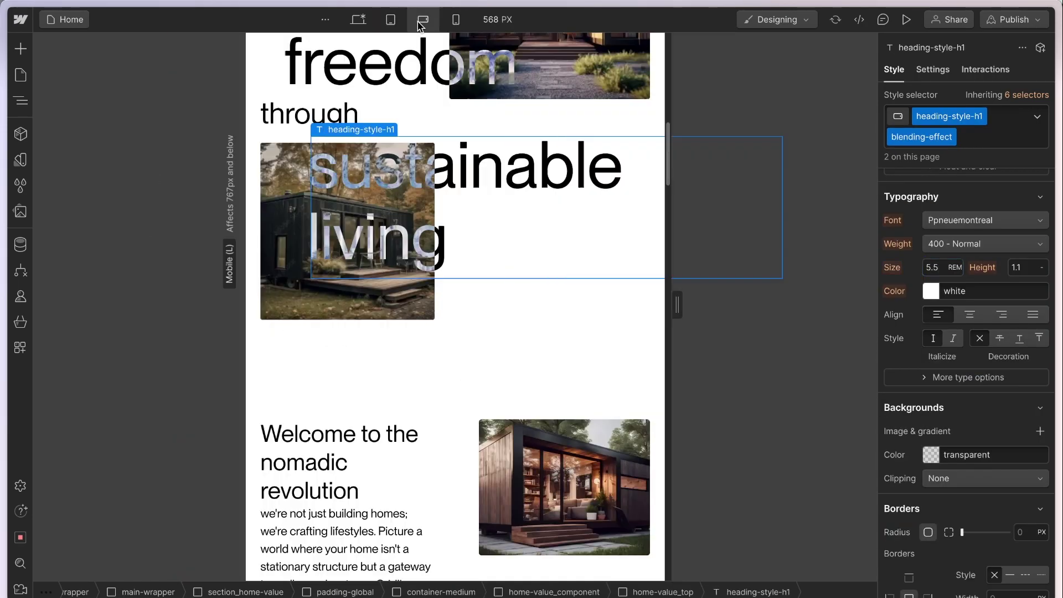
# Set the height of value-image-top to 180 px on the mobile landscape breakpoint
pyautogui.scroll(5, 467, 236)
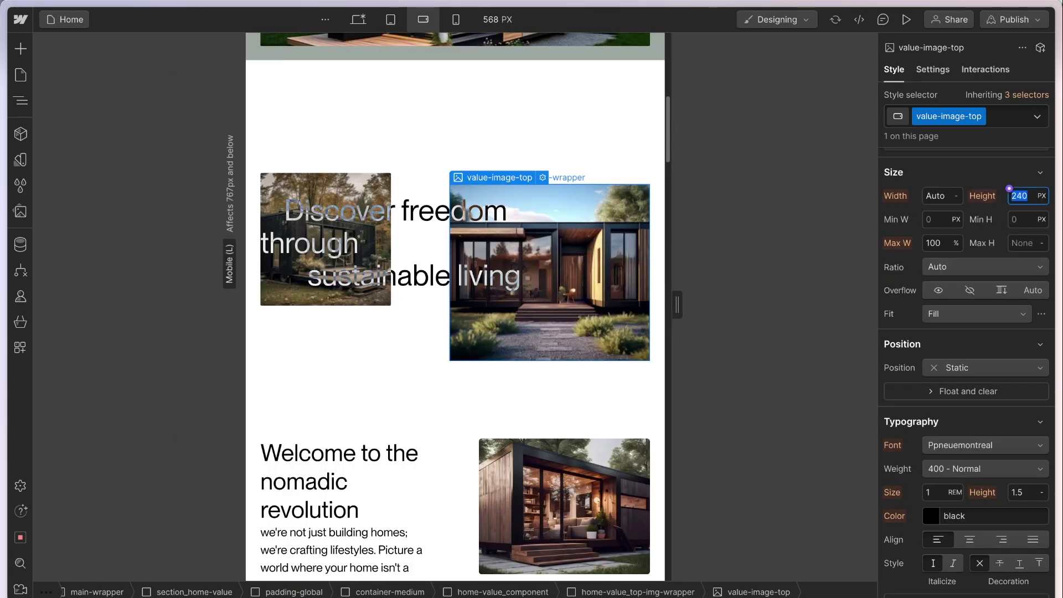
pyautogui.write('180')
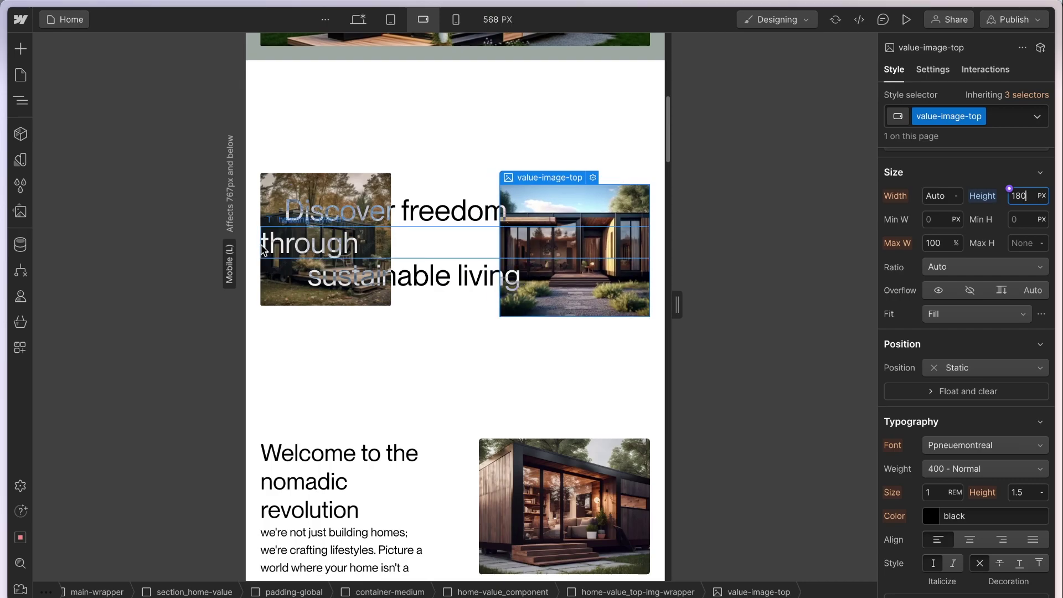
pyautogui.click(426, 222)
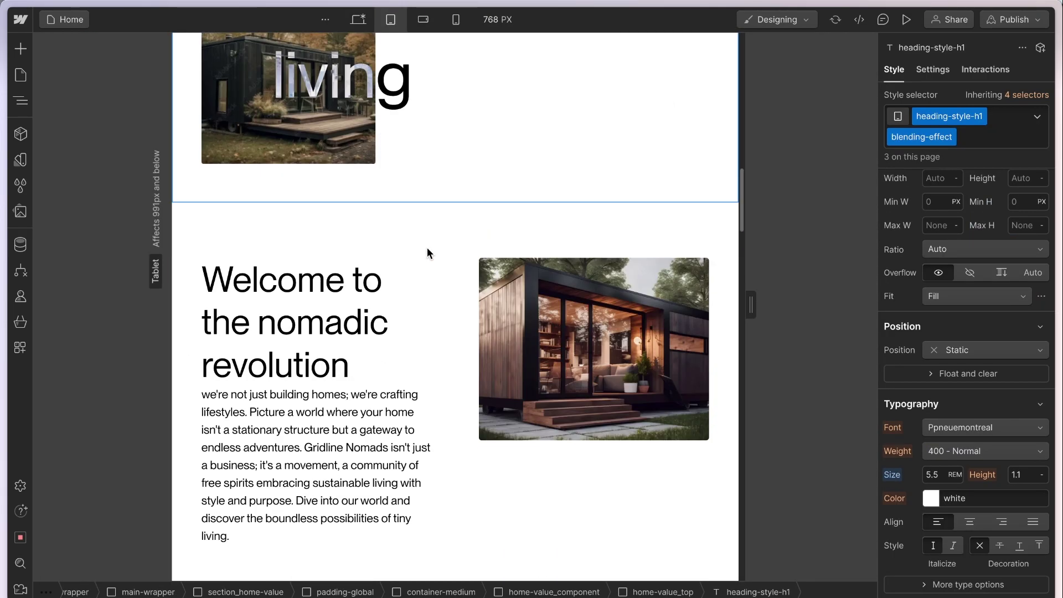
# Turn the home-welcome_component into a one-column grid with a 32 px gap on the mobile landscape breakpoint
pyautogui.scroll(-5, 426, 248)
pyautogui.click(423, 19)
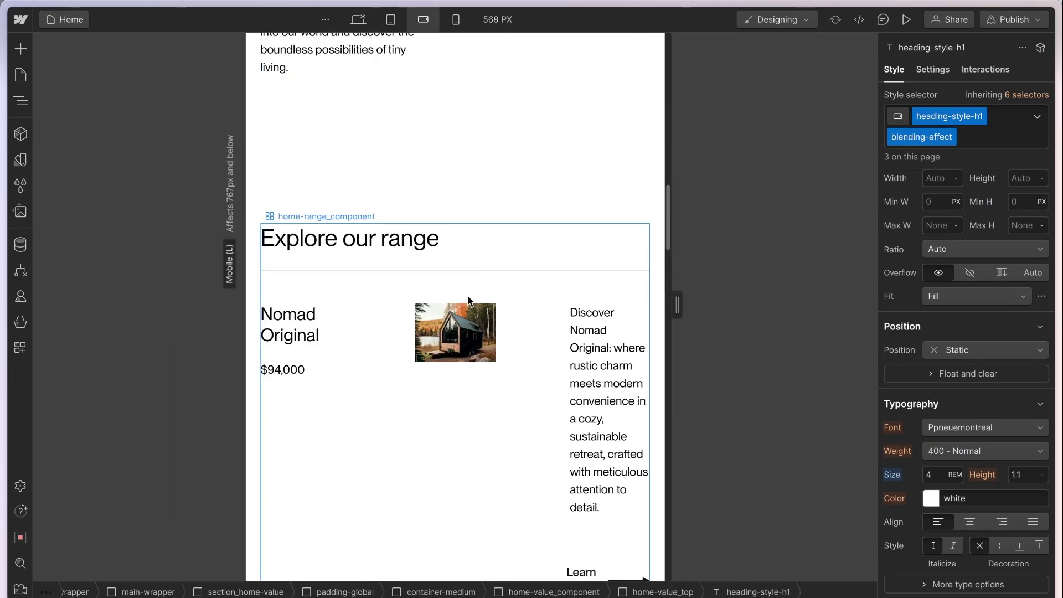
pyautogui.scroll(5, 471, 271)
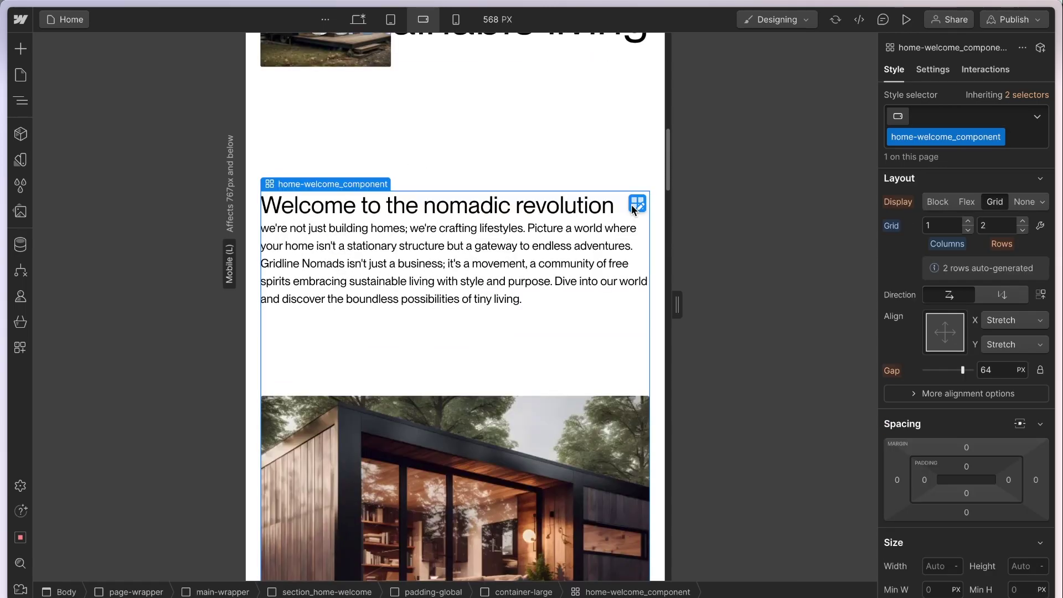
pyautogui.click(635, 208)
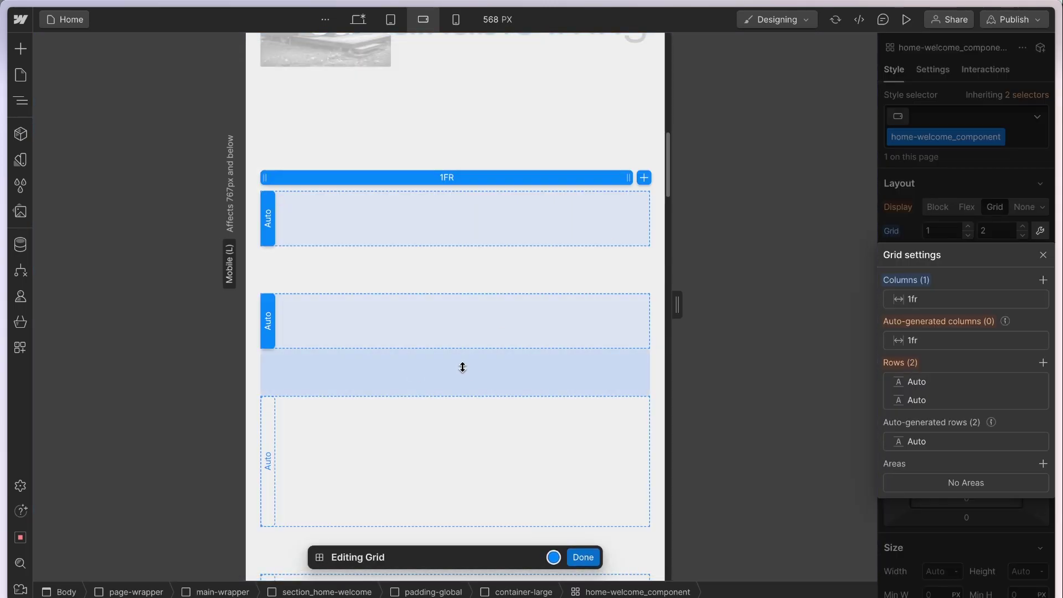
pyautogui.press('Escape')
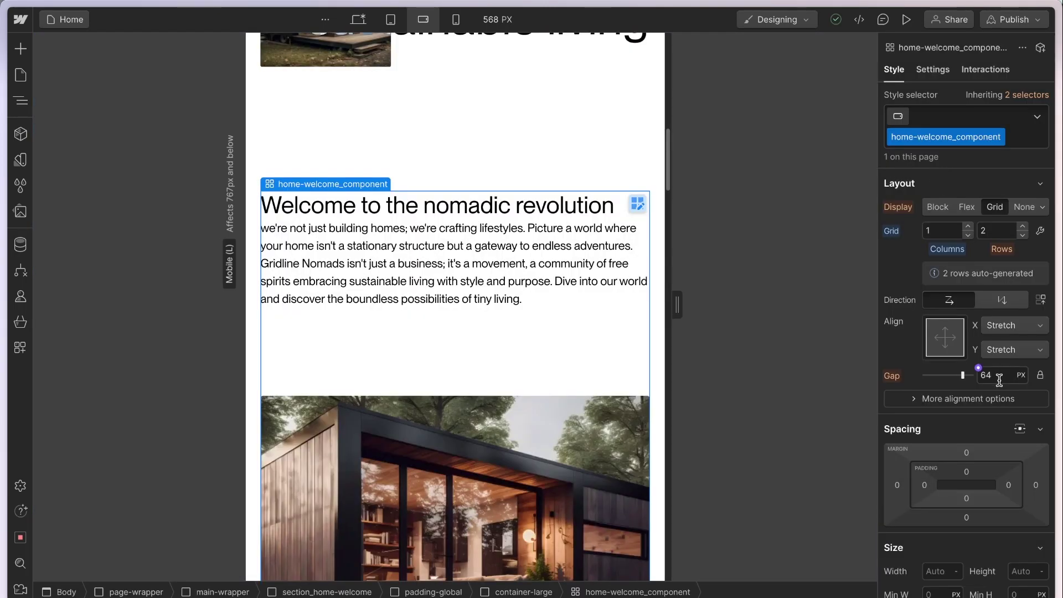
pyautogui.click(456, 19)
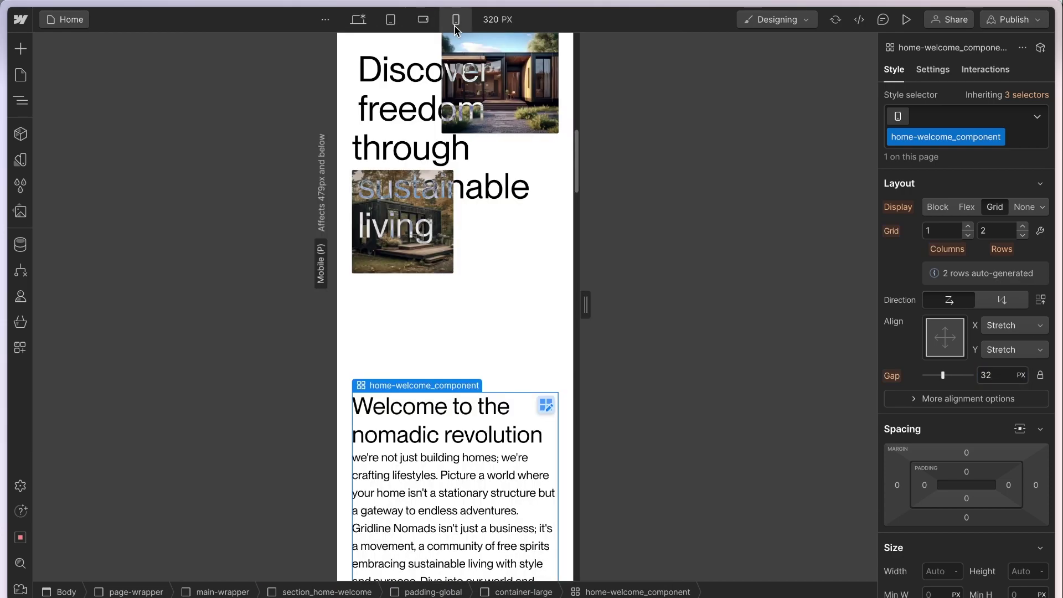
pyautogui.click(424, 20)
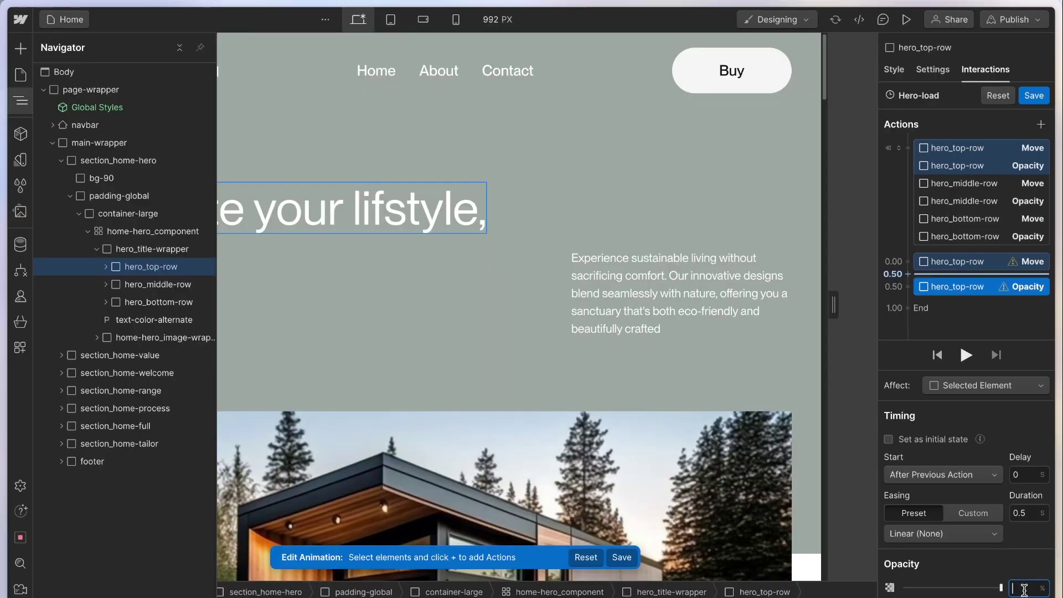
# In the Hero-load animation, set hero_top-row's final opacity to 100% and start it together with the row's Move action
pyautogui.moveTo(968, 275); pyautogui.dragTo(977, 319)
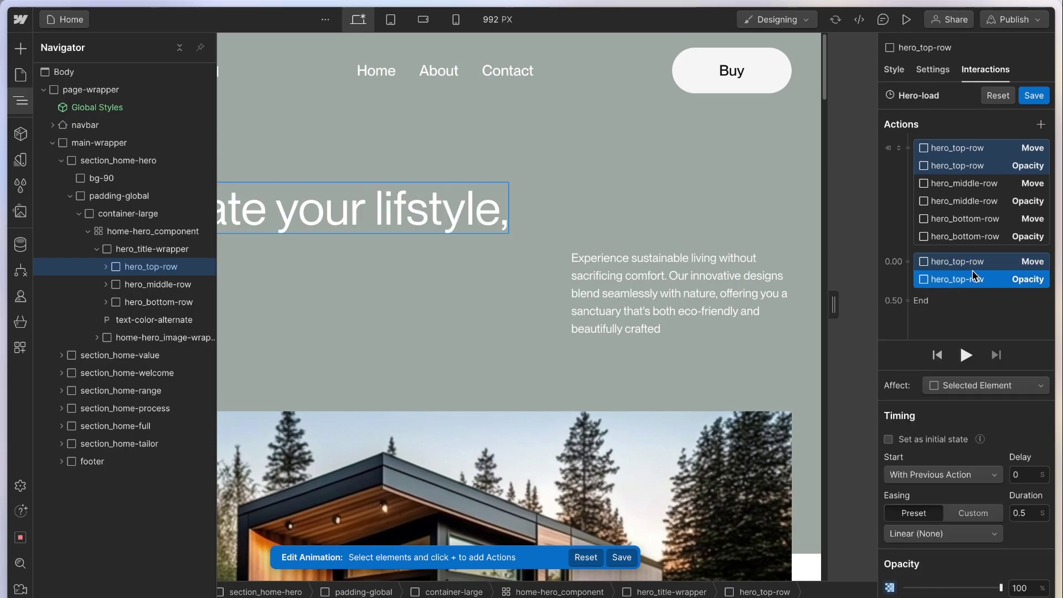
pyautogui.click(20, 102)
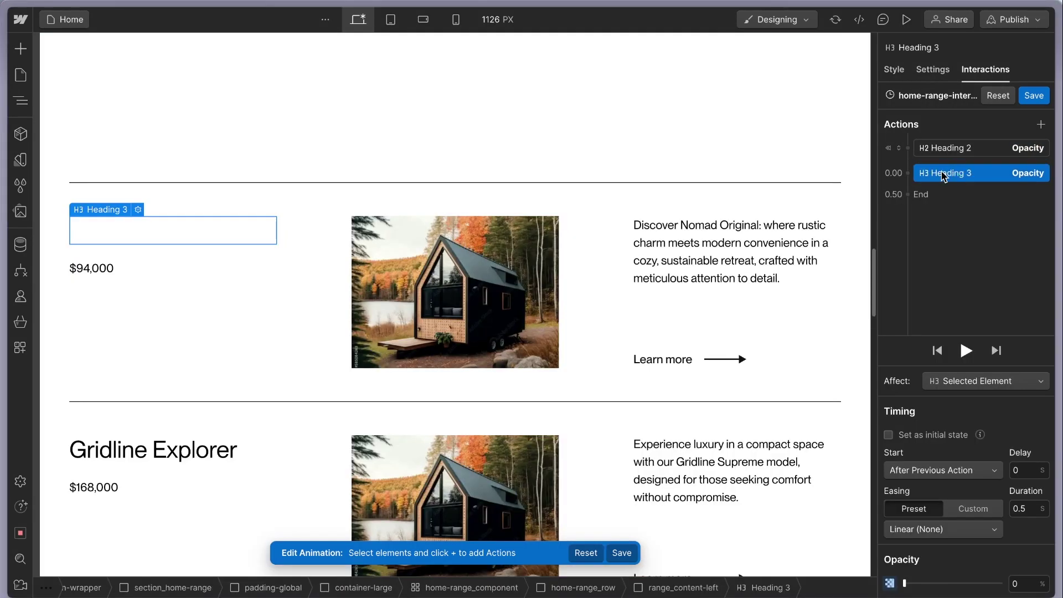
# Duplicate the Heading 3 opacity action in the home-range animation and retarget the copies to the $94,000 paragraph and the first row's image
pyautogui.click(941, 209)
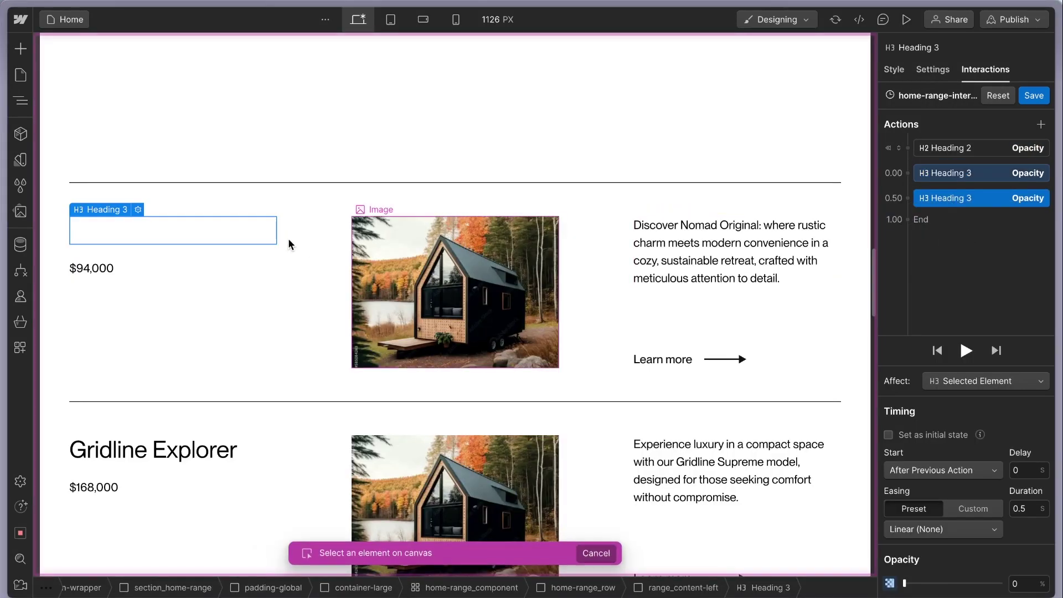
pyautogui.click(93, 268)
pyautogui.rightClick(963, 200)
pyautogui.click(975, 249)
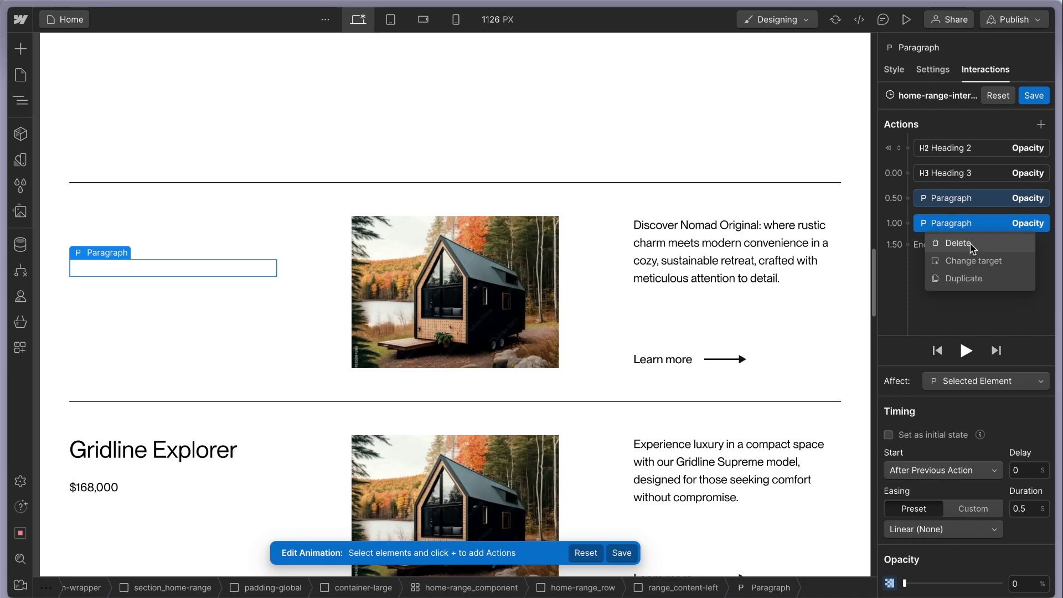
pyautogui.click(973, 260)
pyautogui.click(455, 291)
# Duplicate the image's opacity action, retarget the copy to the Nomad Original description paragraph, and duplicate that action
pyautogui.click(977, 277)
pyautogui.rightClick(963, 247)
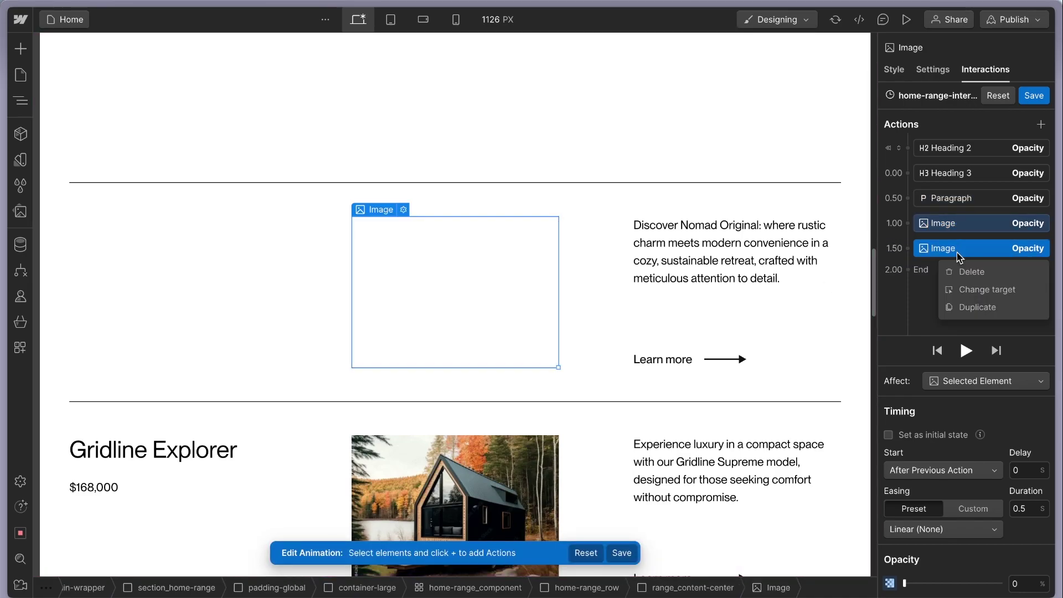
pyautogui.click(975, 284)
pyautogui.click(720, 252)
pyautogui.click(992, 306)
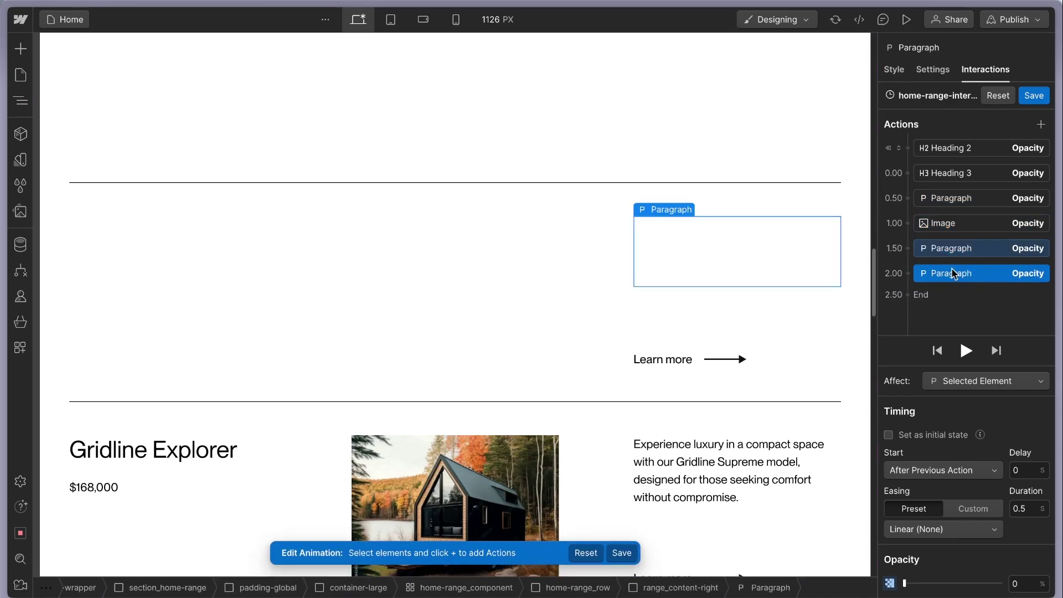
pyautogui.click(963, 311)
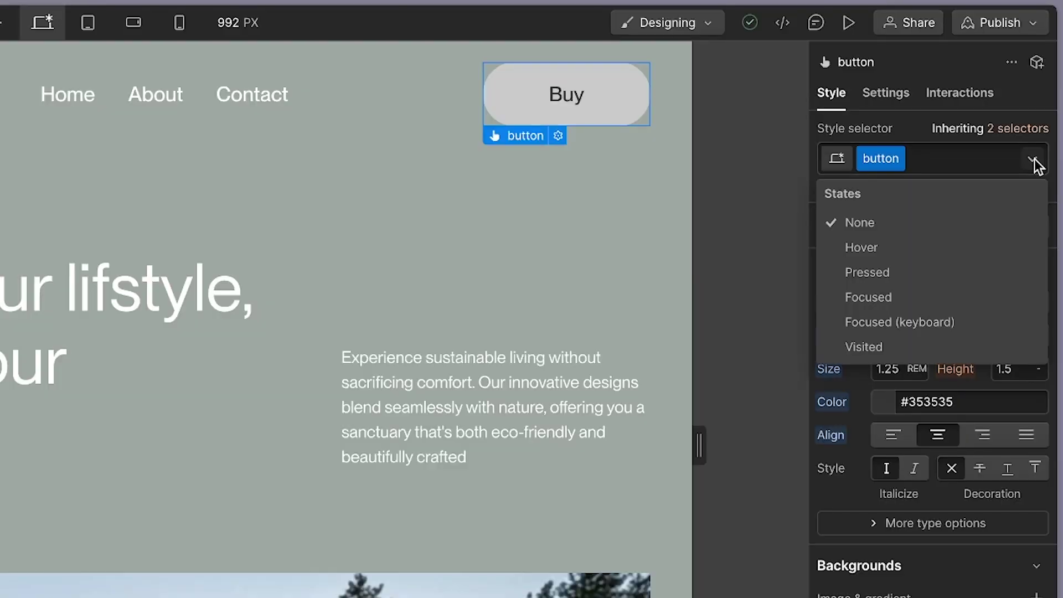
# Select the Buy button's Hover state and give the button an all-properties transition with a 450 ms duration
pyautogui.click(1033, 160)
pyautogui.click(897, 247)
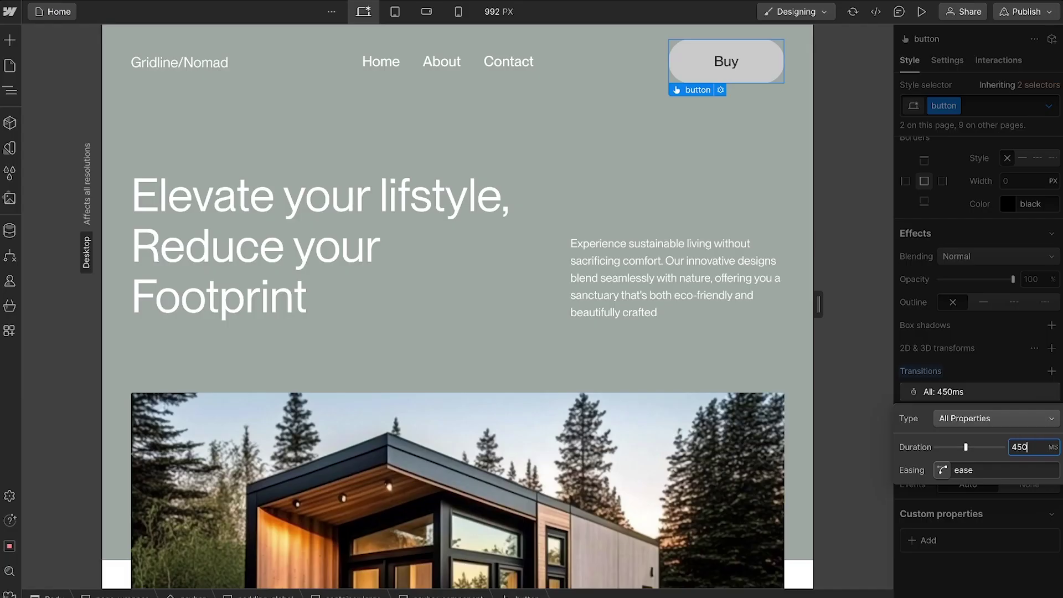
pyautogui.click(950, 469)
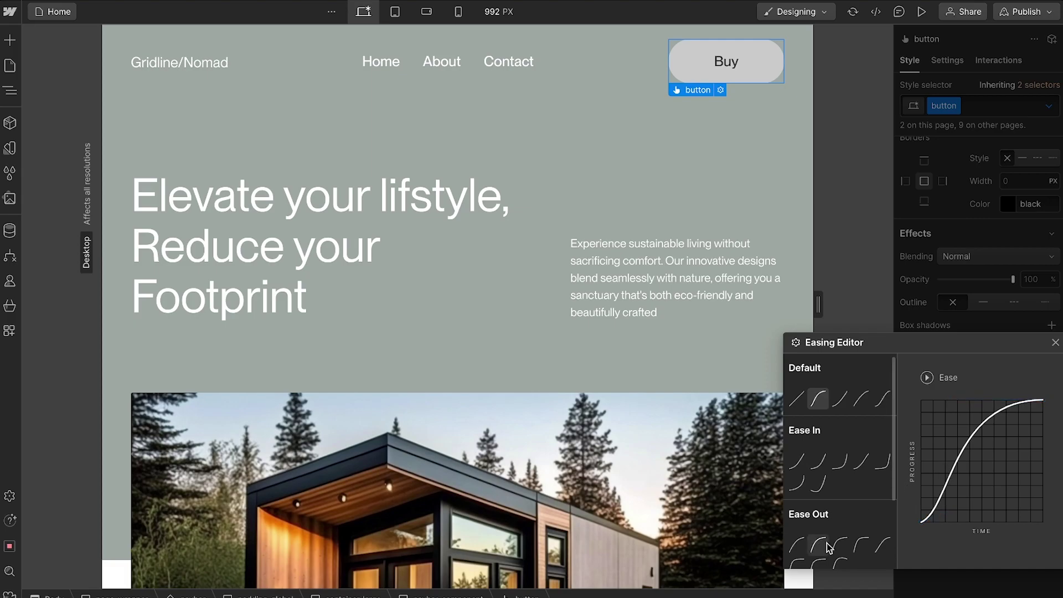
pyautogui.click(783, 147)
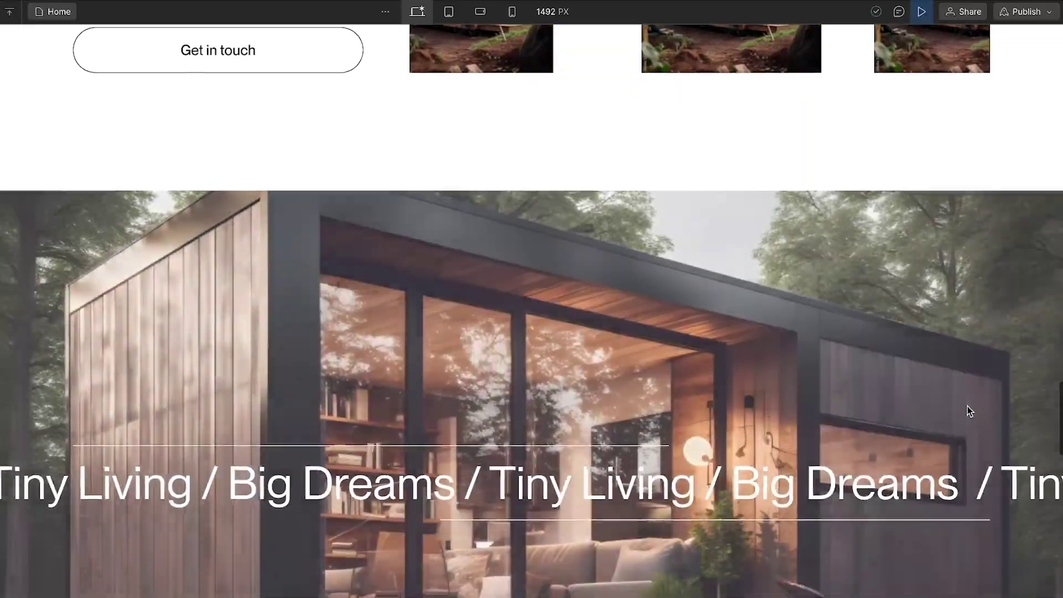
# Preview the Home page at desktop width and check the scroll animations of its sections and the hero load animation
pyautogui.scroll(-3, 969, 407)
pyautogui.scroll(-2, 968, 407)
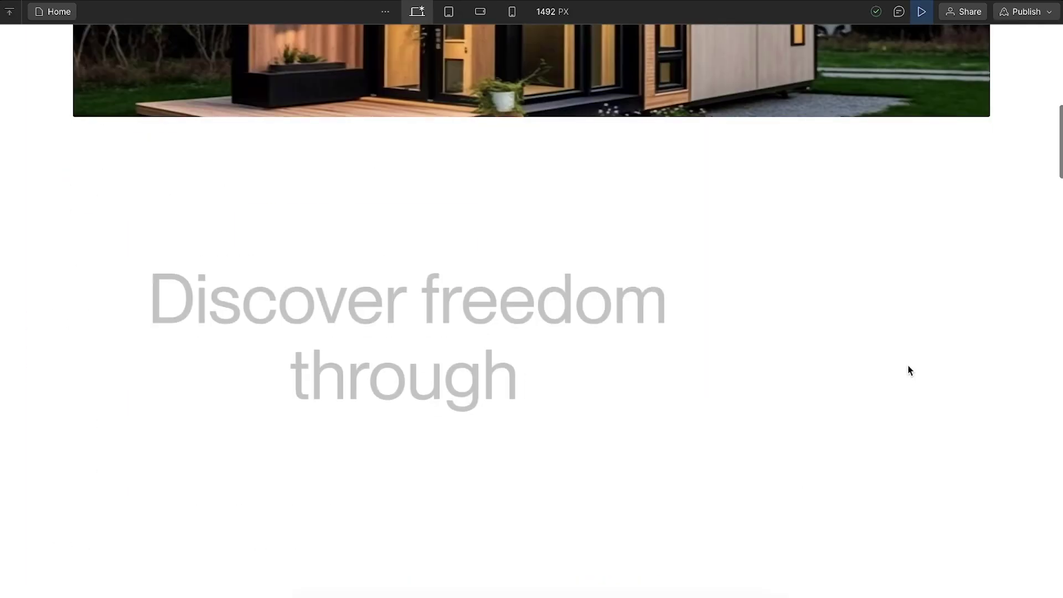
pyautogui.scroll(-2, 909, 370)
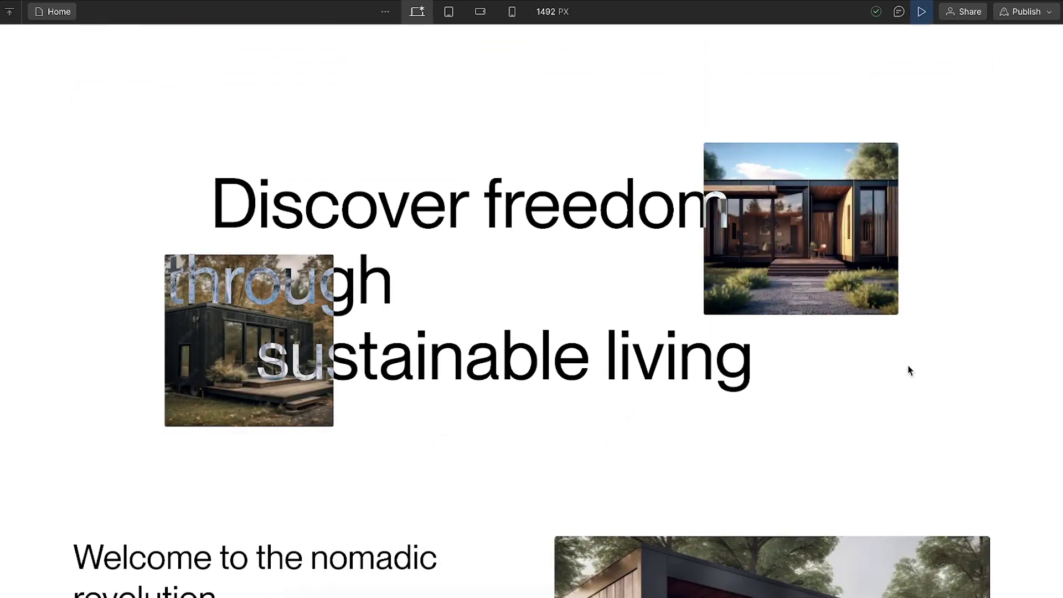
pyautogui.scroll(-5, 966, 413)
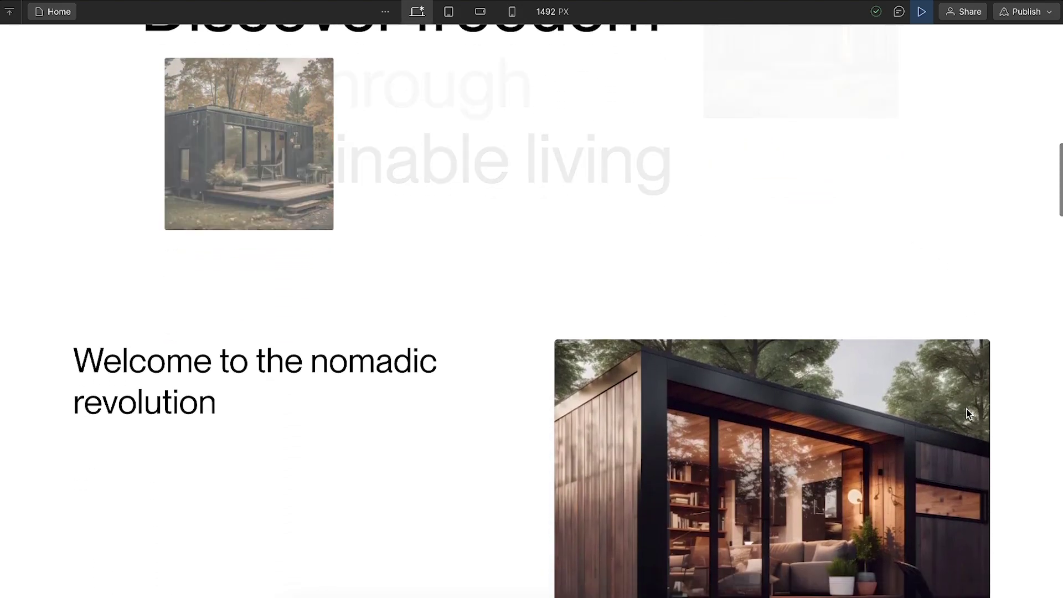
pyautogui.click(923, 14)
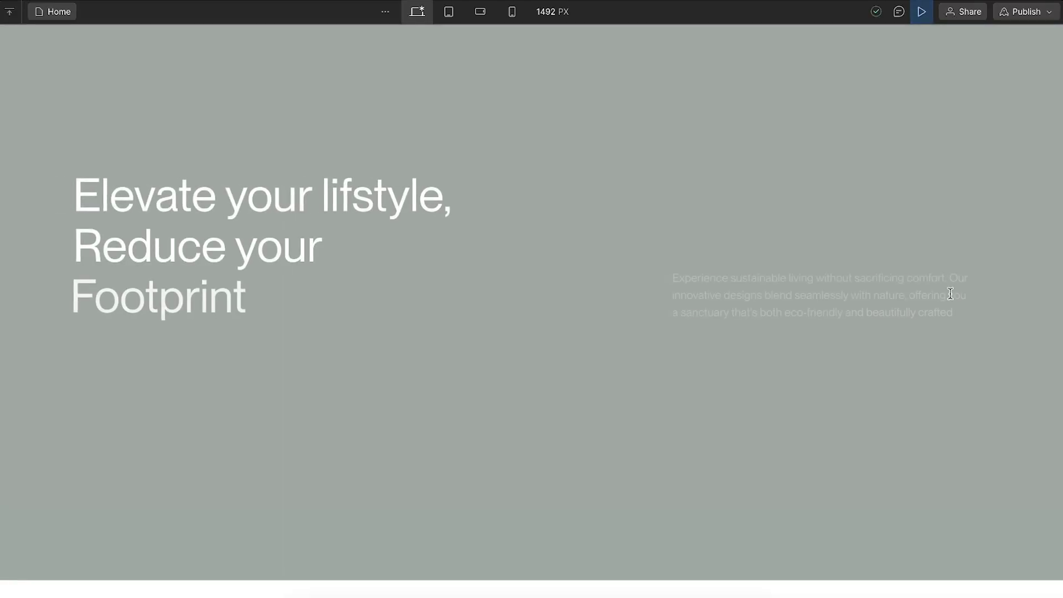